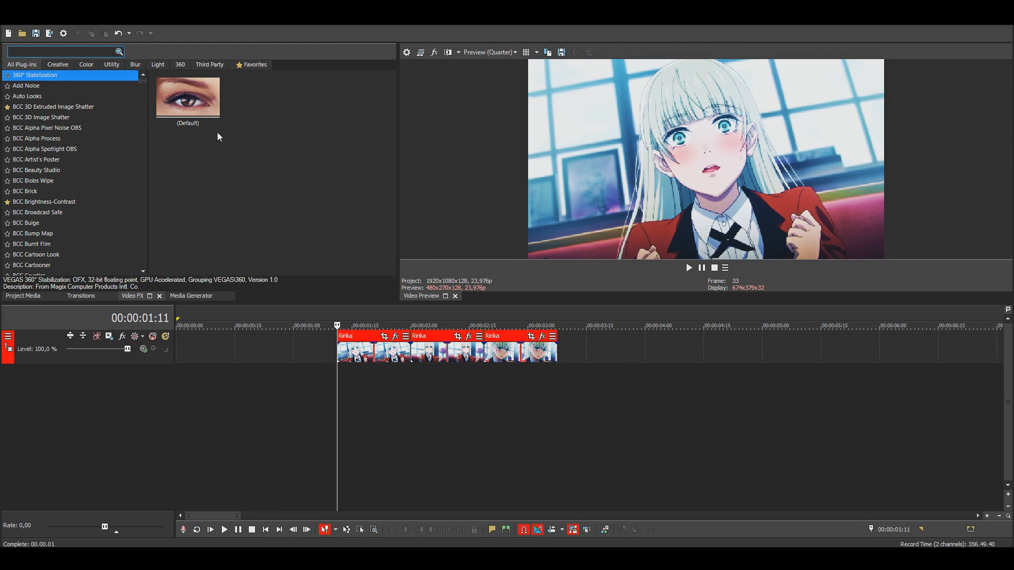
Step: Find the S_BlurMoCurves effect and apply its Reflect preset to the first clip
type("moc")
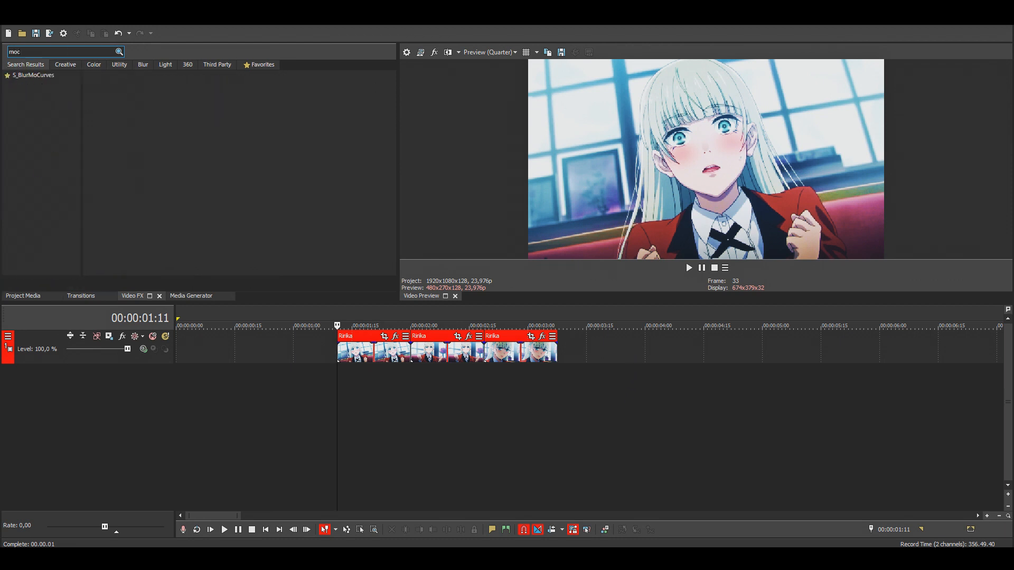
left_click(43, 74)
left_click(278, 125)
left_click_drag(268, 124, 365, 349)
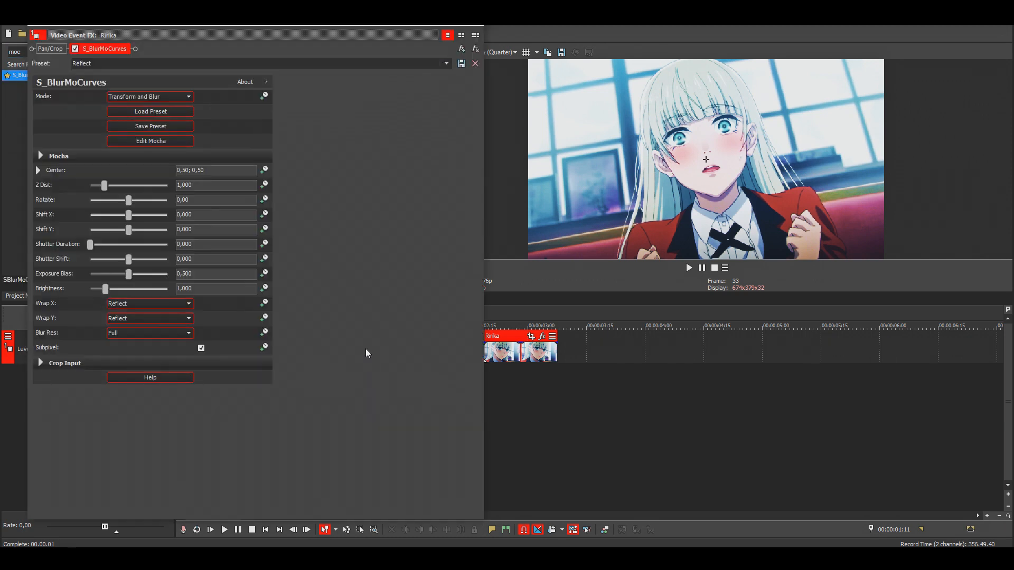
Step: Enable Z Dist animation and add a keyframe with value 0,25 on the first clip's last frame
left_click(234, 246)
left_click(265, 186)
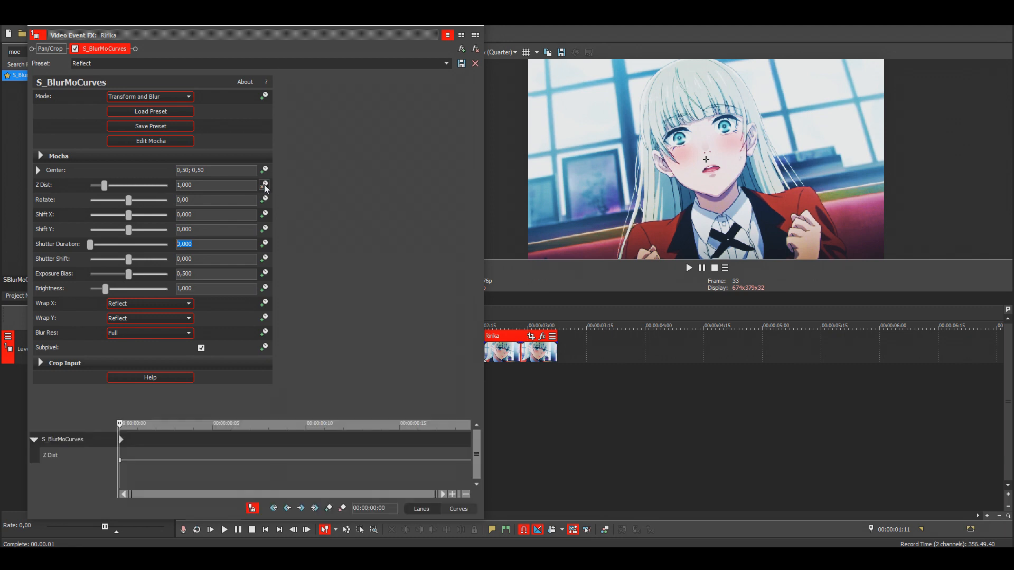
left_click_drag(442, 474, 506, 466)
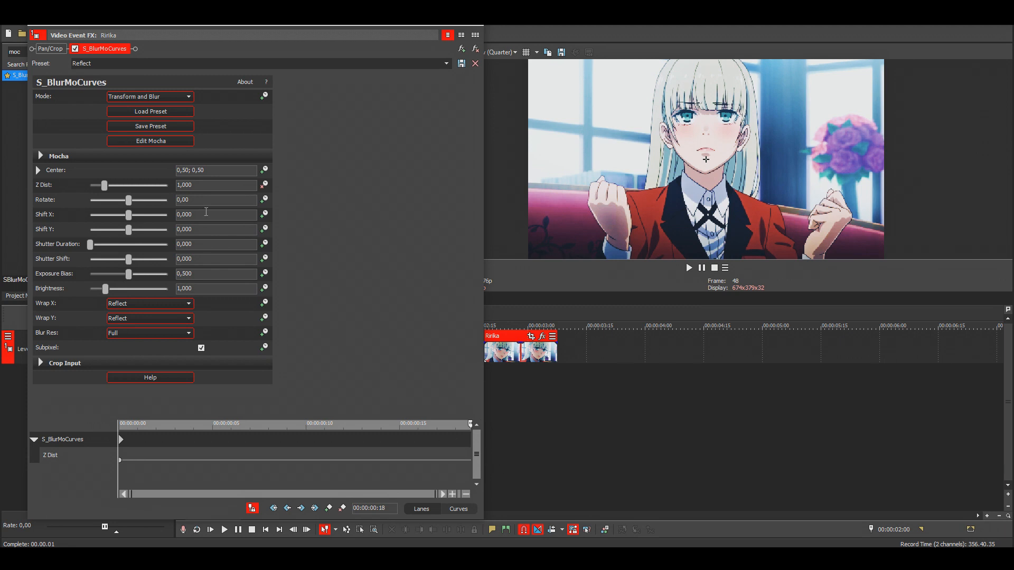
left_click(108, 186)
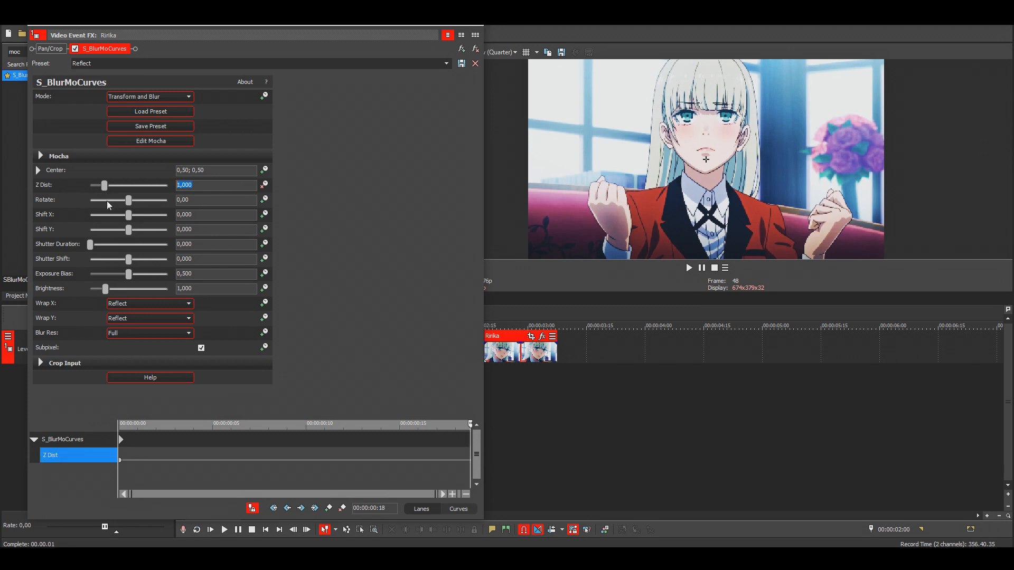
type(",25")
key("Return")
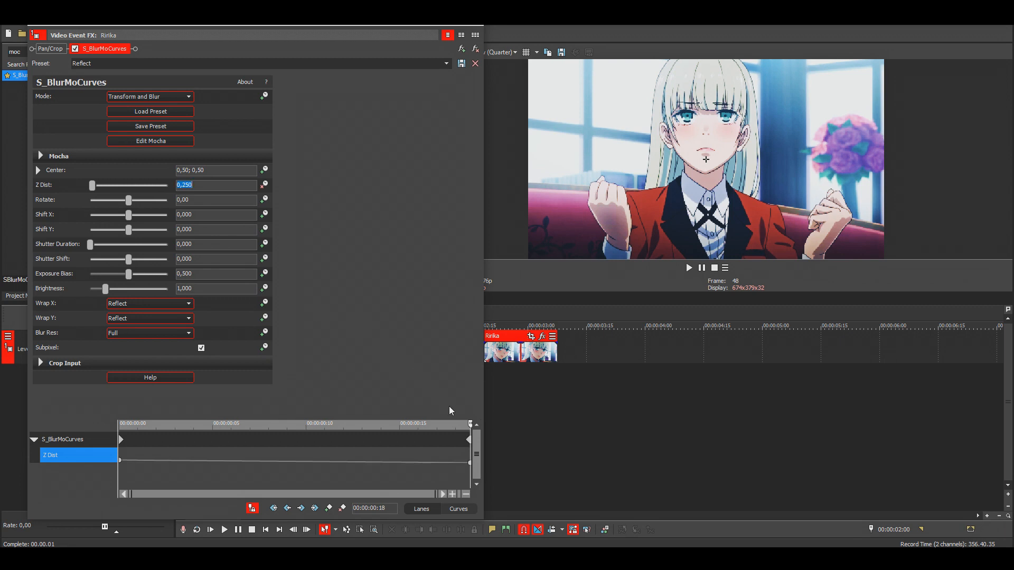
Step: Add a Z Dist keyframe with value 0,925 at frame 13 of the first clip
left_click(470, 461)
key("space")
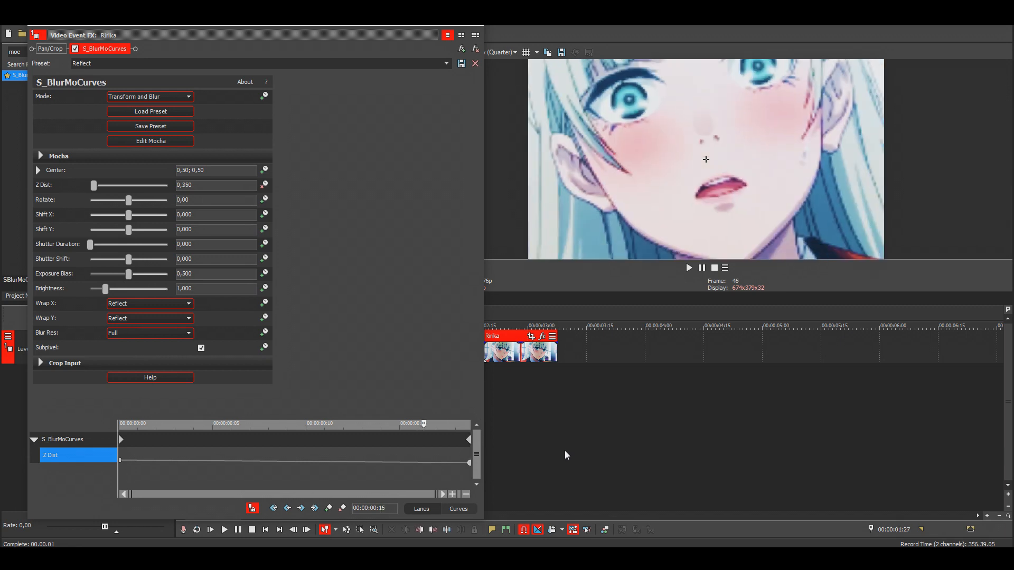
left_click_drag(194, 185, 185, 188)
type("925")
key("Return")
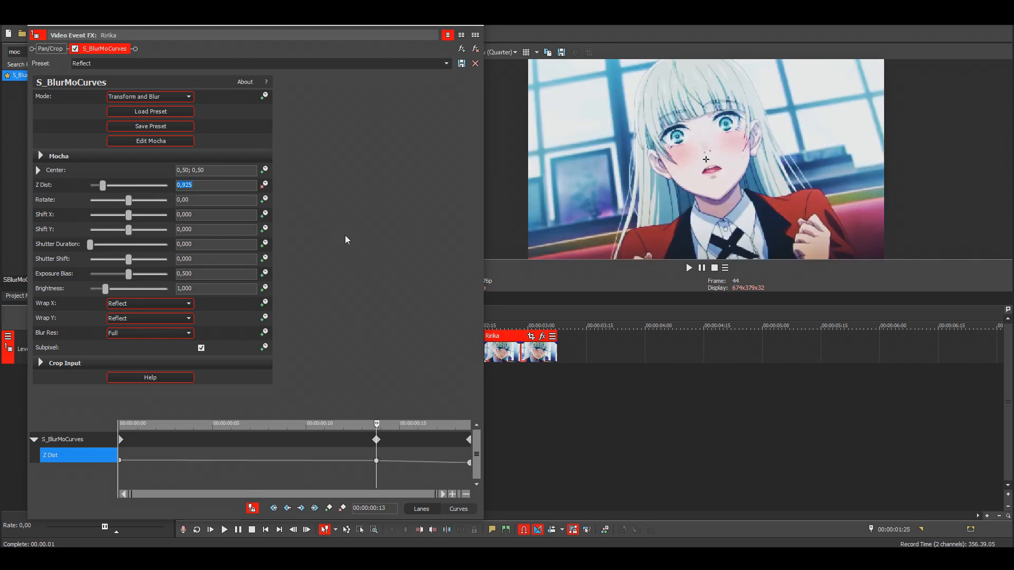
Step: Move the first clip's starting Z Dist keyframe to frame 3
left_click(376, 461)
key("Left")
key("Left")
key("Left")
key("Left")
key("Left")
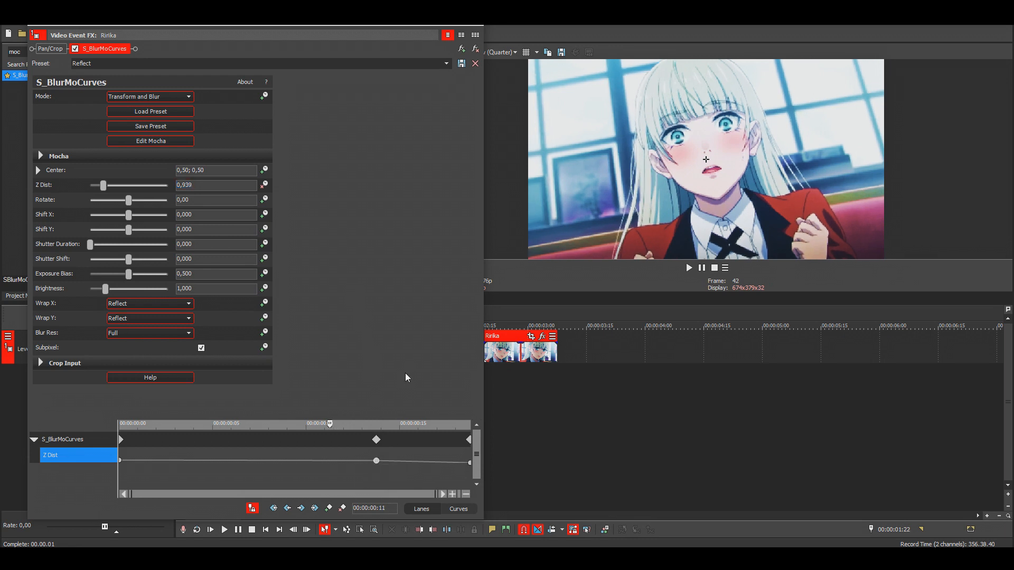
key("Left")
key("Left")
key("Left")
key("Left")
key("Left")
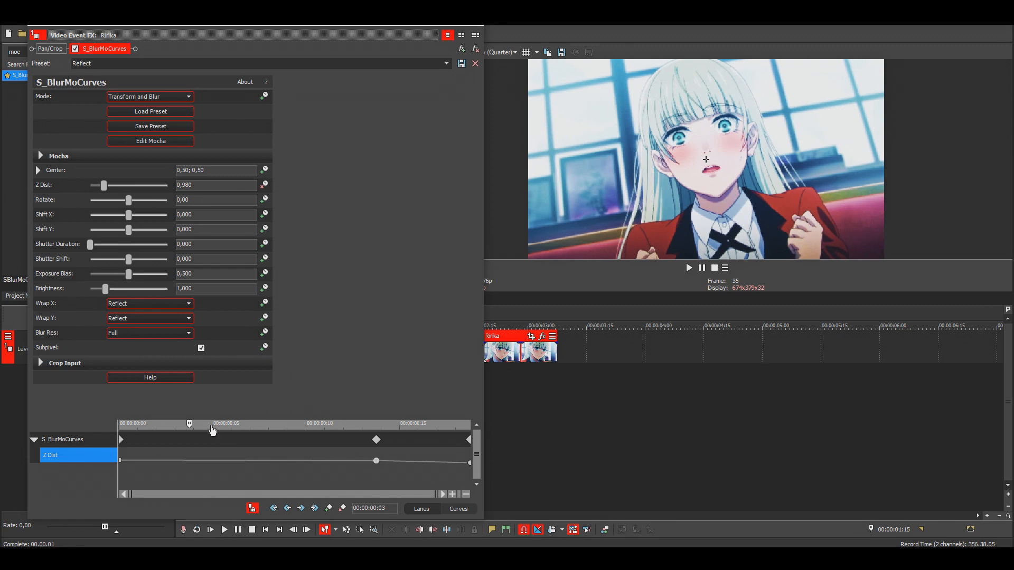
left_click_drag(119, 461, 191, 461)
key("Right")
key("Right")
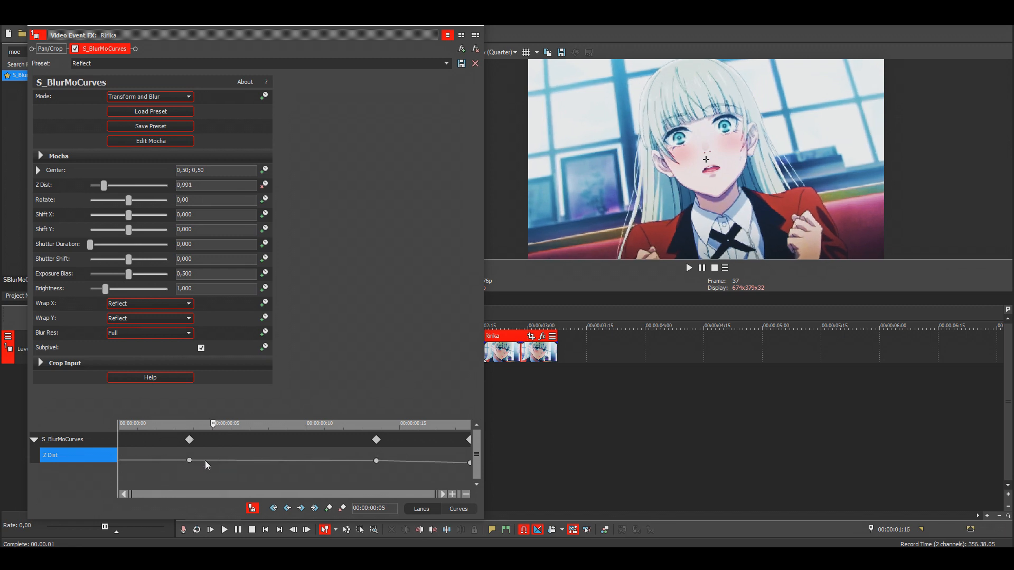
left_click(191, 465)
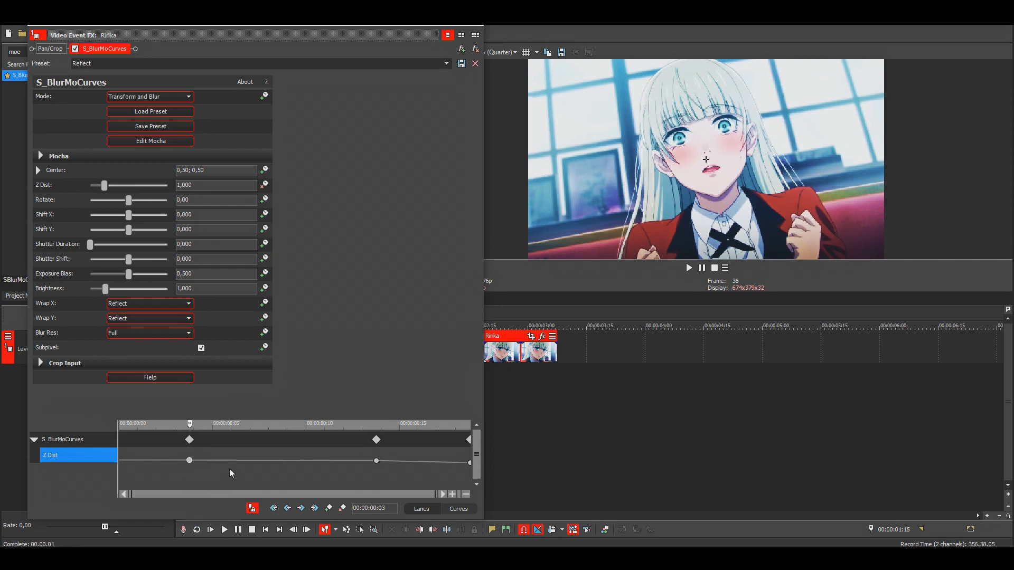
Step: Set the first clip's Z Dist keyframes to Manual interpolation
mouse_move(470, 463)
right_click(471, 462)
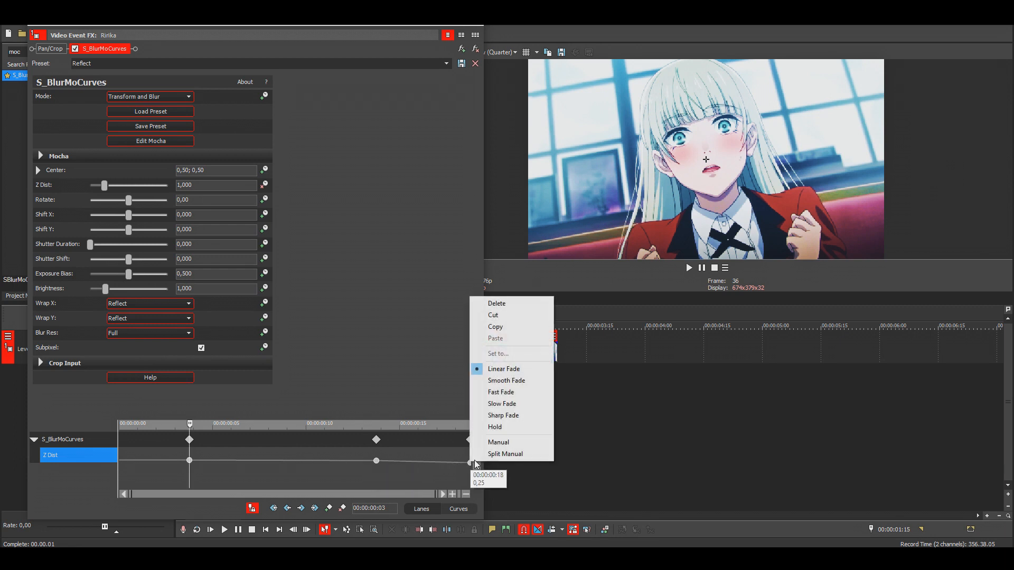
left_click(528, 442)
Step: In an enlarged curve view, lengthen the middle and end keyframe handles of Z Dist so the drop accelerates toward the first clip's end
left_click_drag(468, 420, 452, 343)
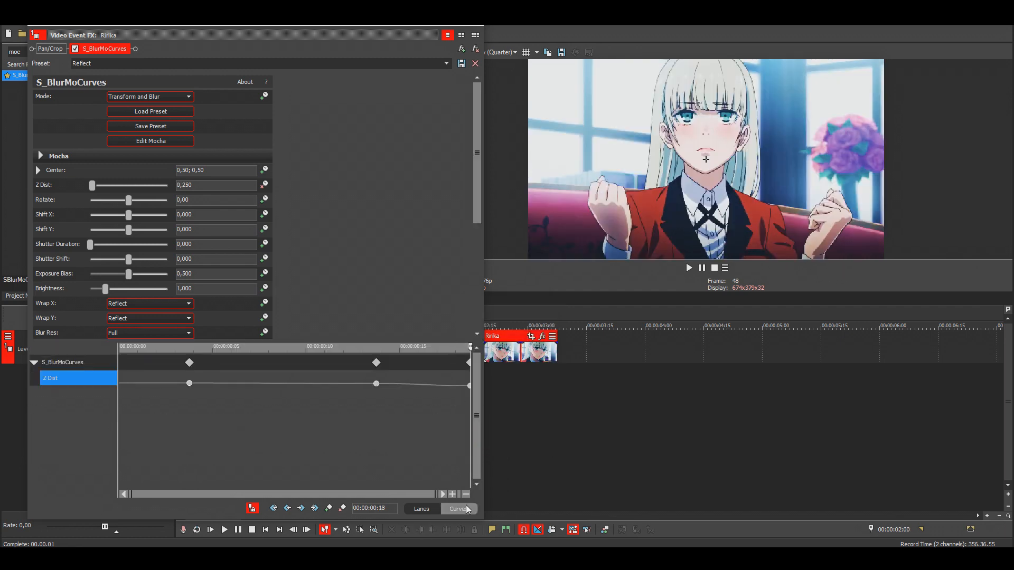
left_click(468, 510)
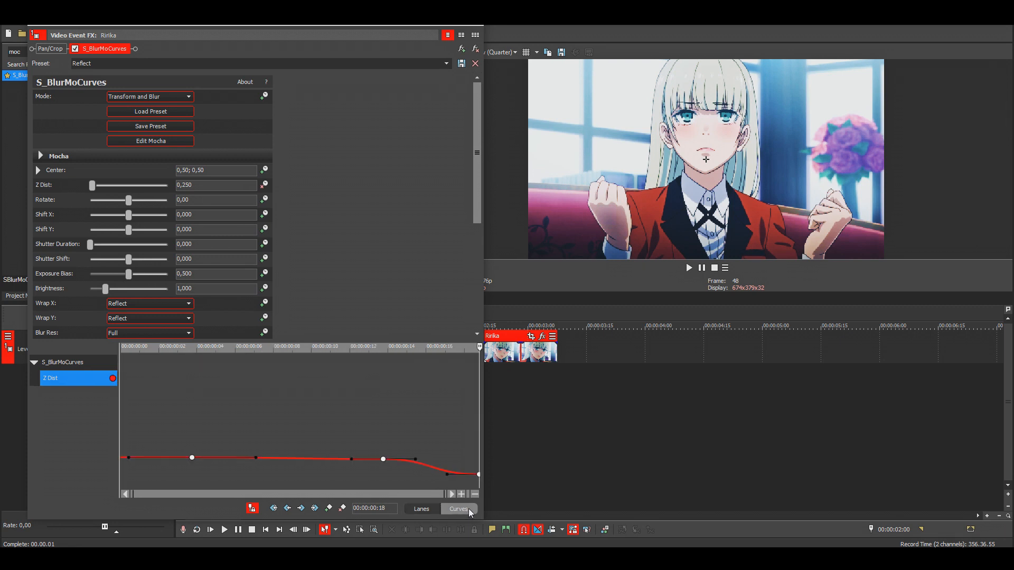
left_click_drag(450, 341, 414, 108)
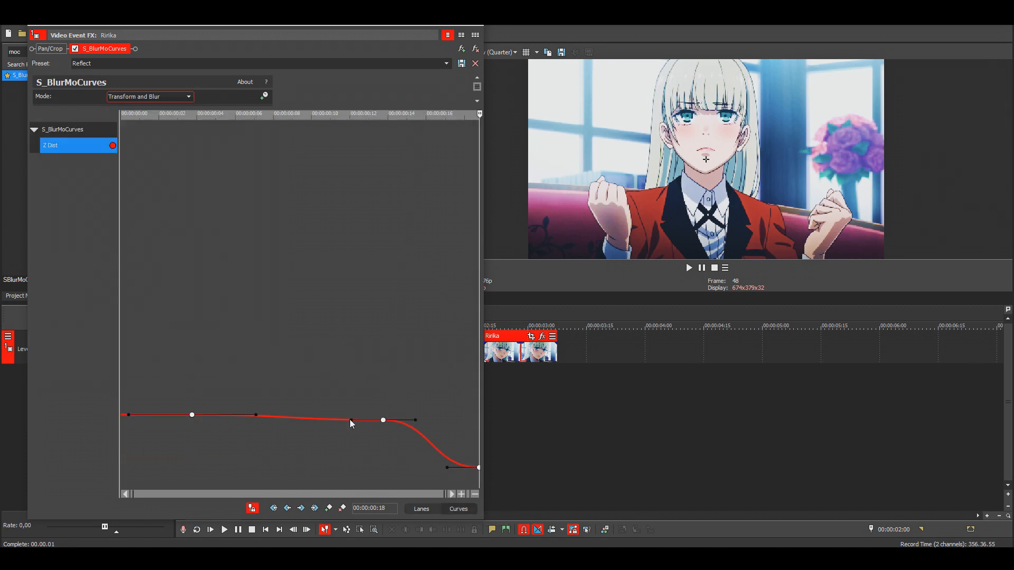
left_click_drag(352, 420, 236, 414)
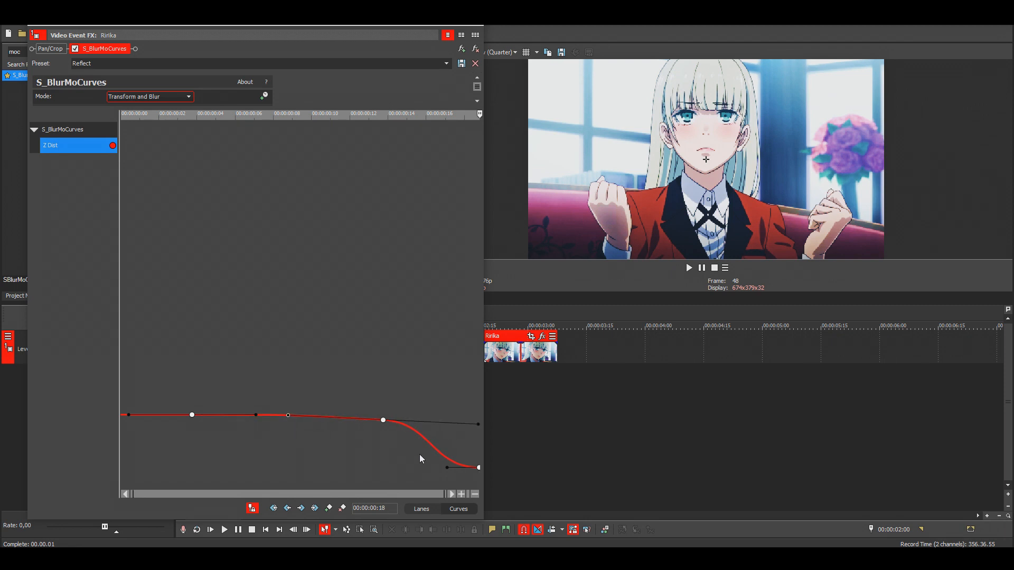
left_click_drag(446, 467, 299, 388)
left_click(474, 20)
Step: Play back the first clip to check its zoom-in animation
left_click(375, 312)
key("space")
key("space")
key("space")
key("space")
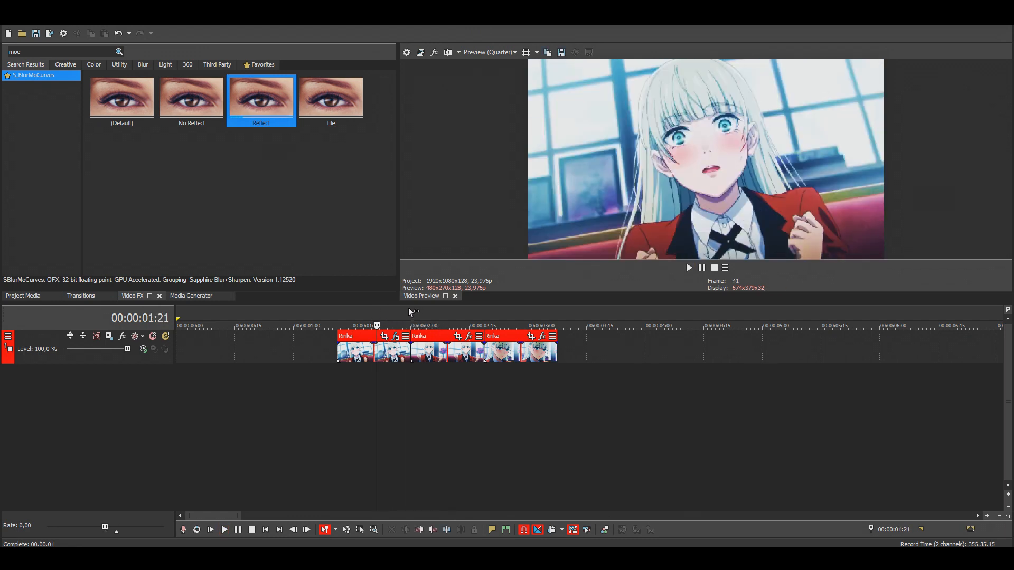
Step: Apply the S_BlurMoCurves Reflect preset to the second clip and enable Z Dist animation
left_click(412, 310)
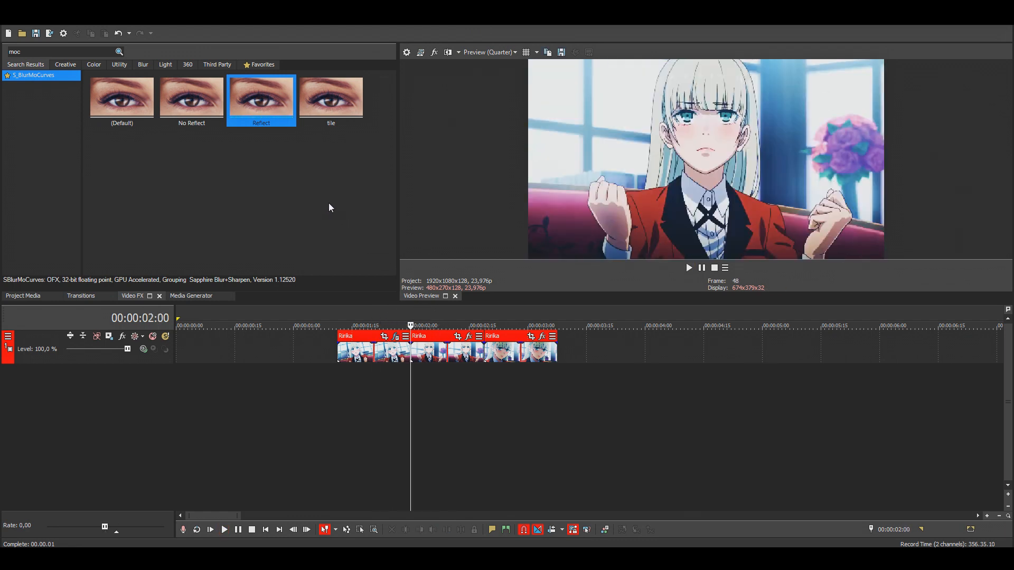
left_click_drag(261, 103, 427, 346)
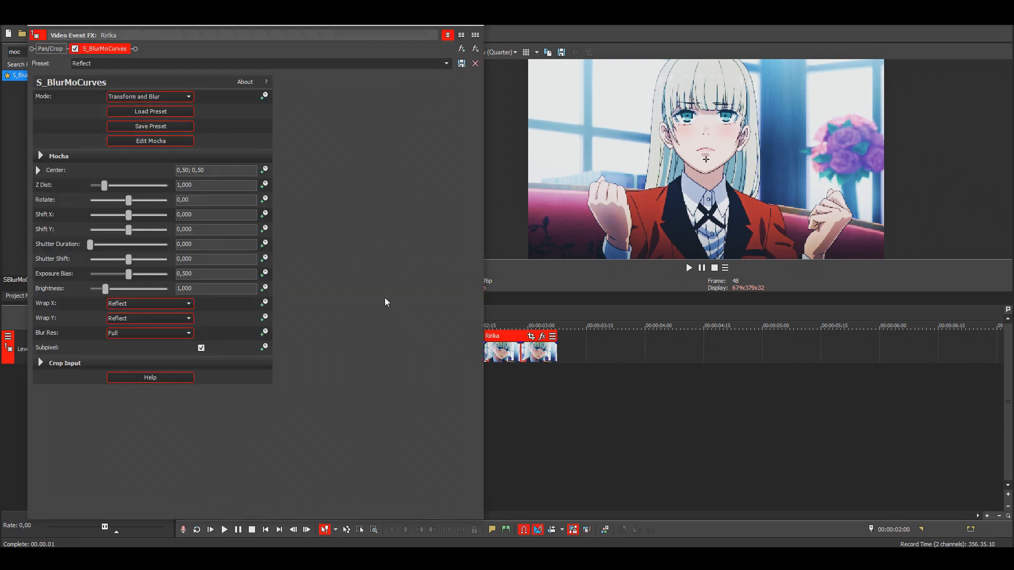
left_click(266, 185)
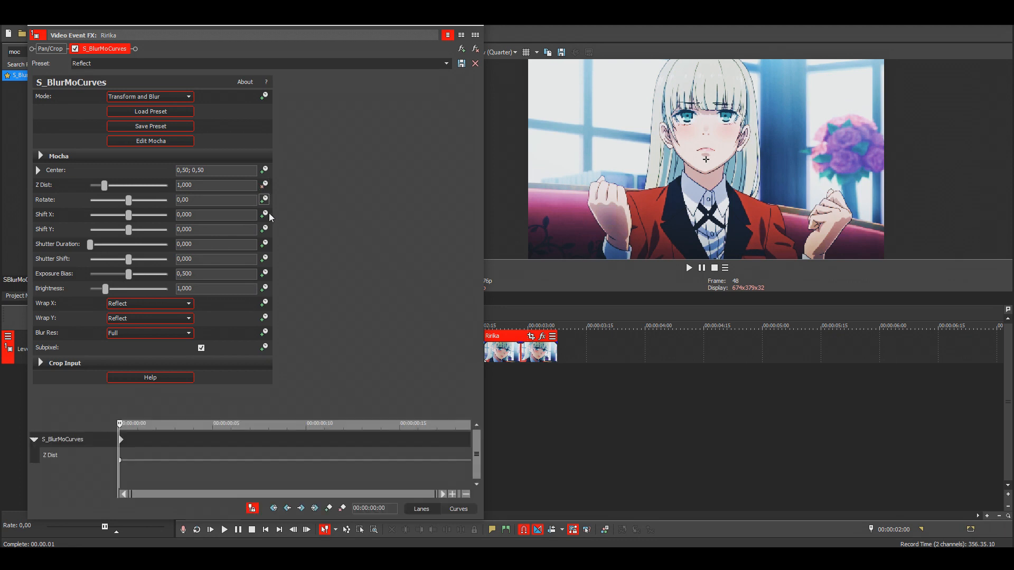
Step: Move the second clip's initial Z Dist keyframe near the clip's end and set Z Dist to 1,75 on the first frame
double_click(142, 460)
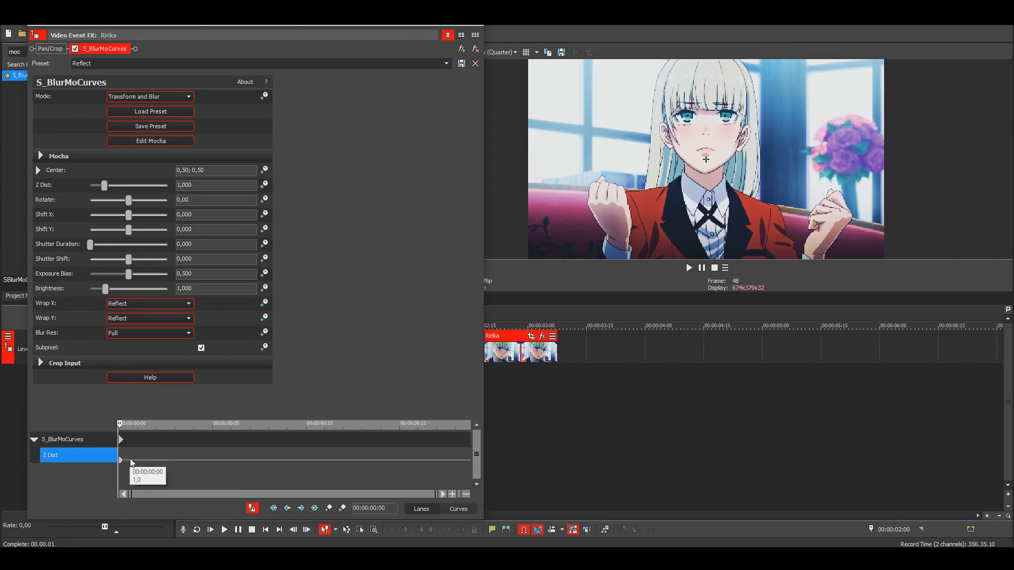
left_click_drag(142, 460, 446, 460)
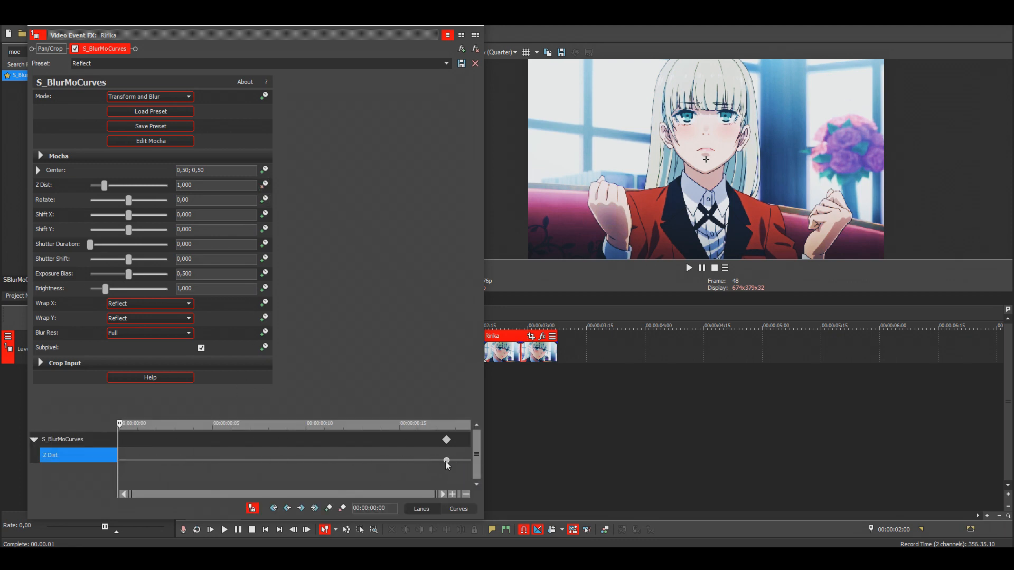
left_click_drag(139, 449, 107, 457)
left_click_drag(194, 185, 184, 196)
type("75")
key("Return")
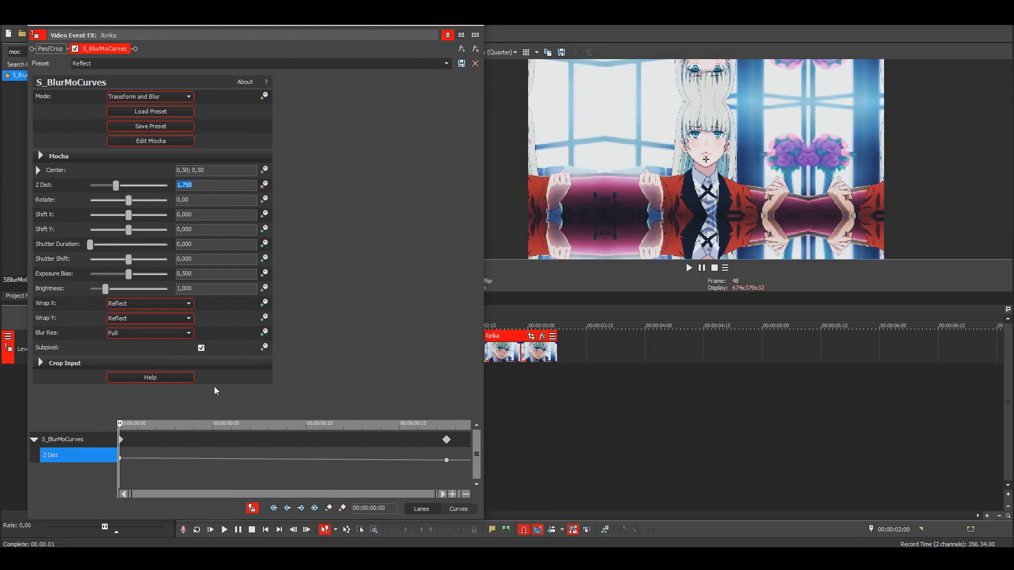
Step: Add a Z Dist keyframe with value 1,075 at frame 5 of the second clip
left_click(121, 459)
key("Right")
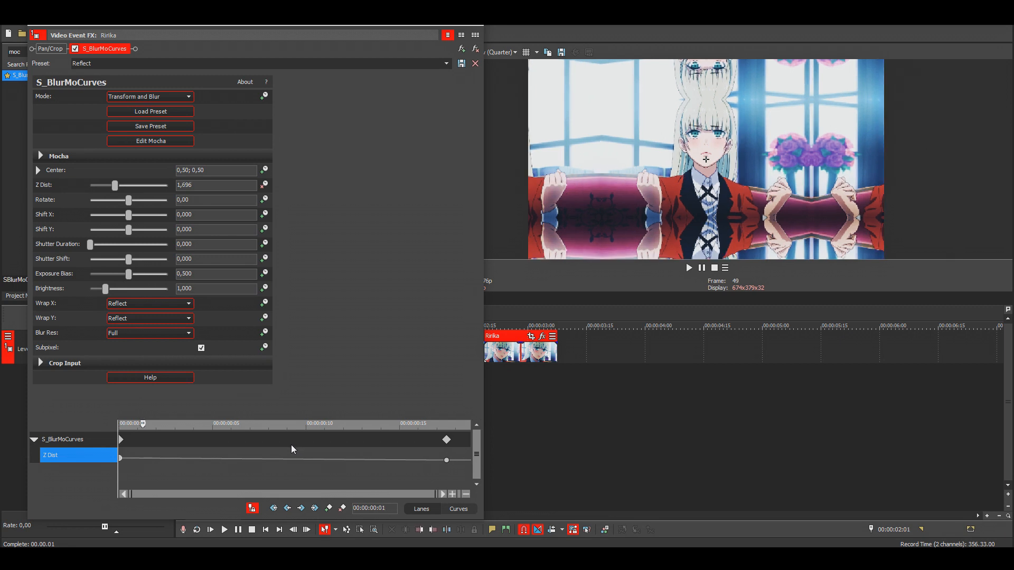
key("Right")
key("Right")
key("Right")
key("Right")
left_click_drag(197, 188, 184, 188)
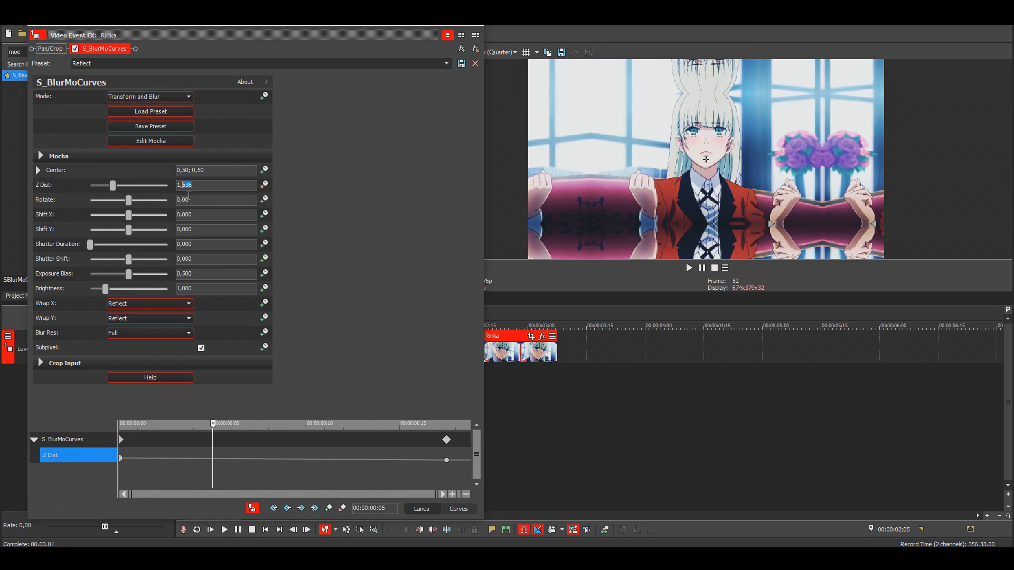
type("075")
key("Return")
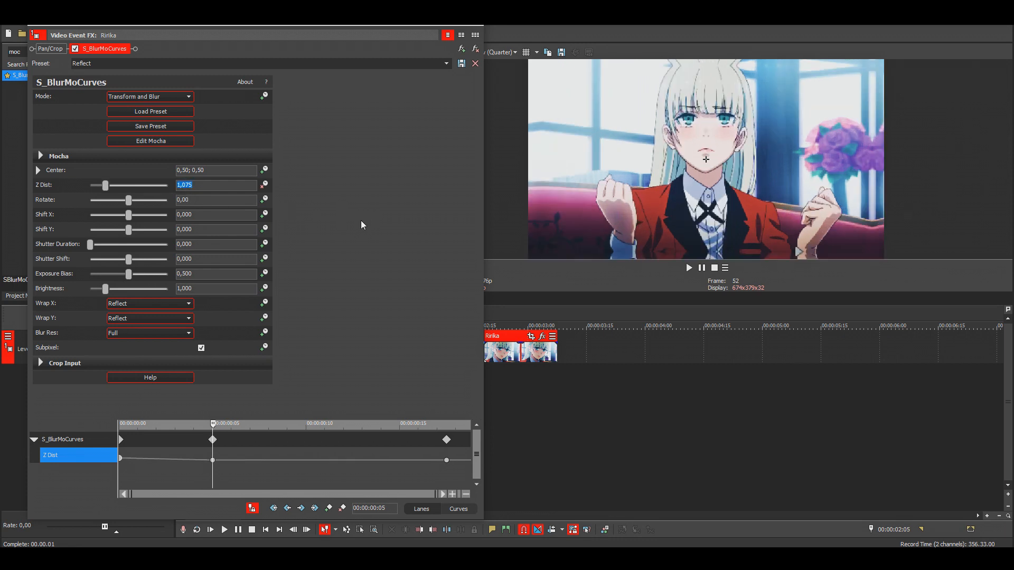
Step: Move the second clip's last Z Dist keyframe to frame 15
left_click(214, 460)
key("Right")
key("Right")
key("Right")
key("Right")
key("Right")
key("Right")
key("Right")
key("Right")
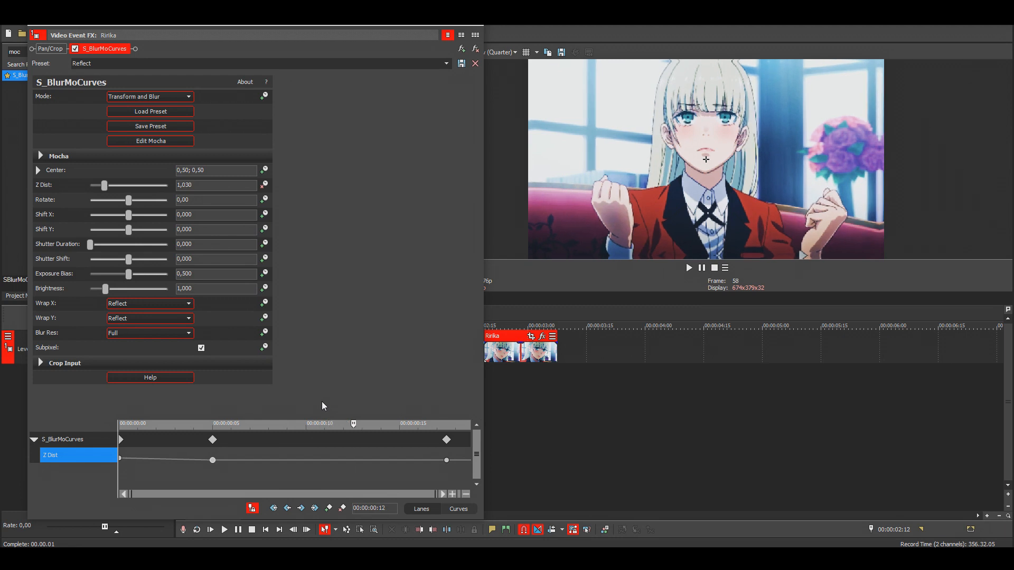
left_click_drag(446, 461, 401, 462)
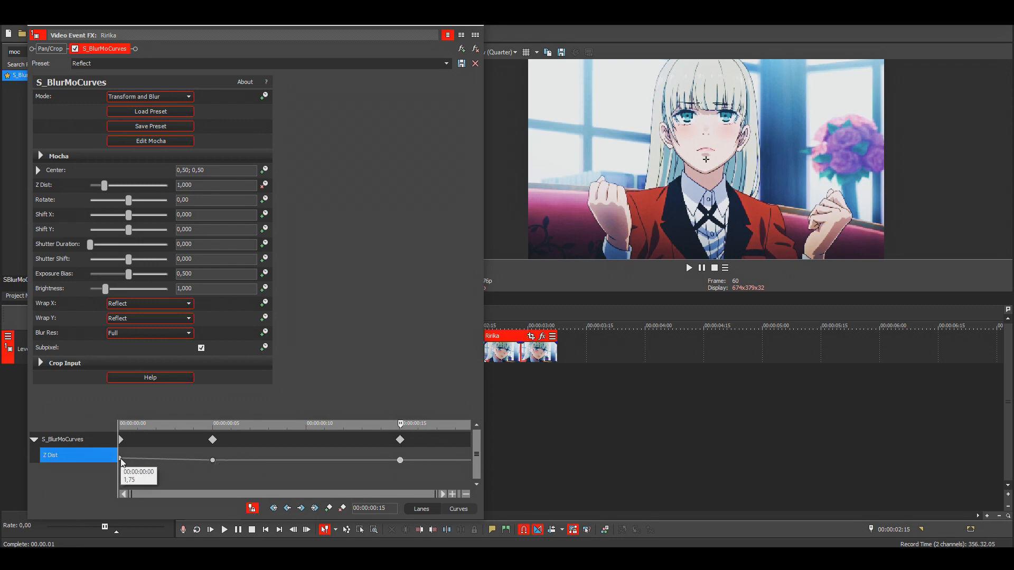
Step: Set the second clip's Z Dist keyframes to Manual interpolation and stretch the curve handles for a steep start that eases out
right_click(121, 459)
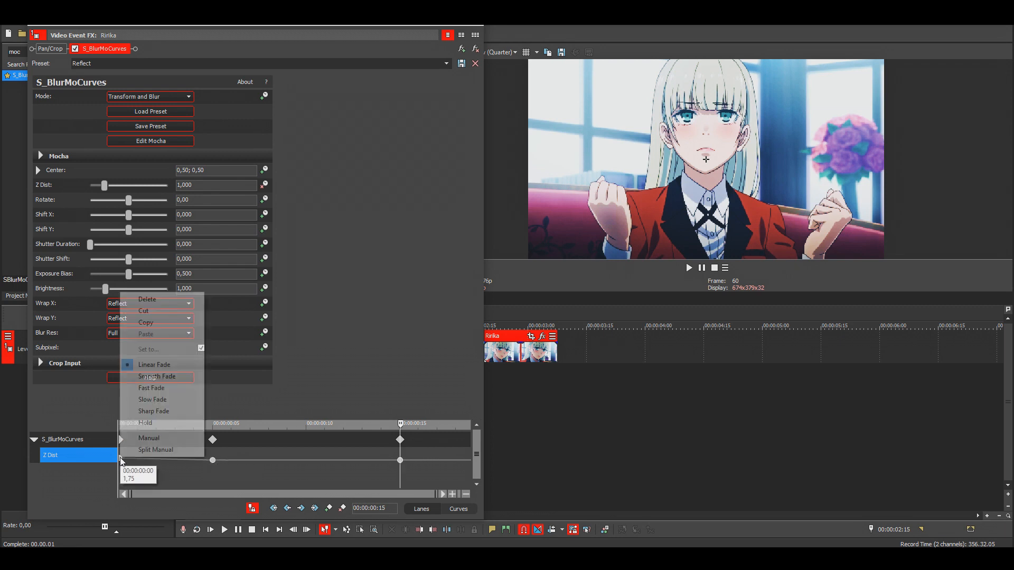
left_click(177, 441)
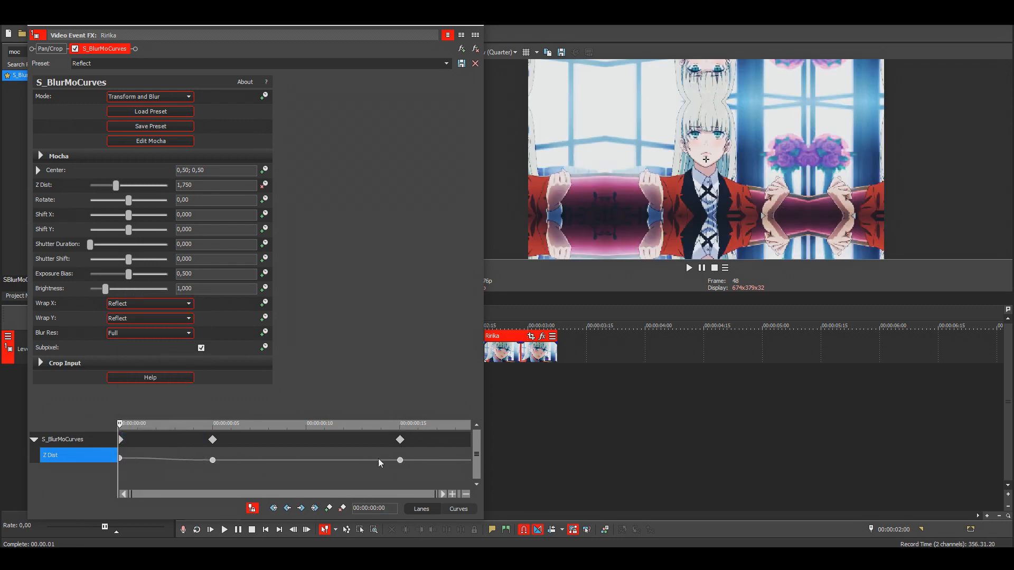
left_click(463, 509)
left_click_drag(436, 298, 423, 109)
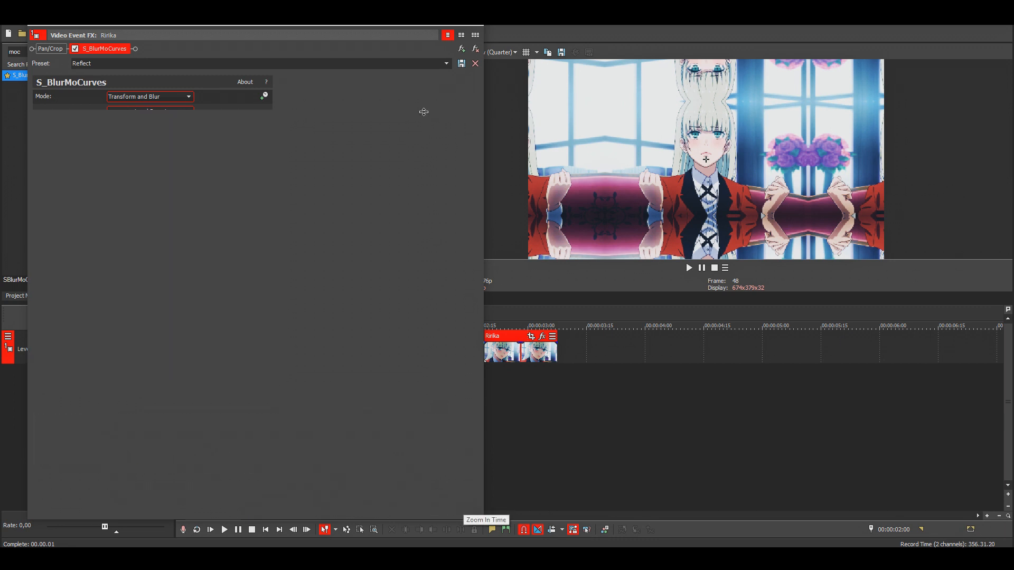
left_click_drag(247, 410, 311, 414)
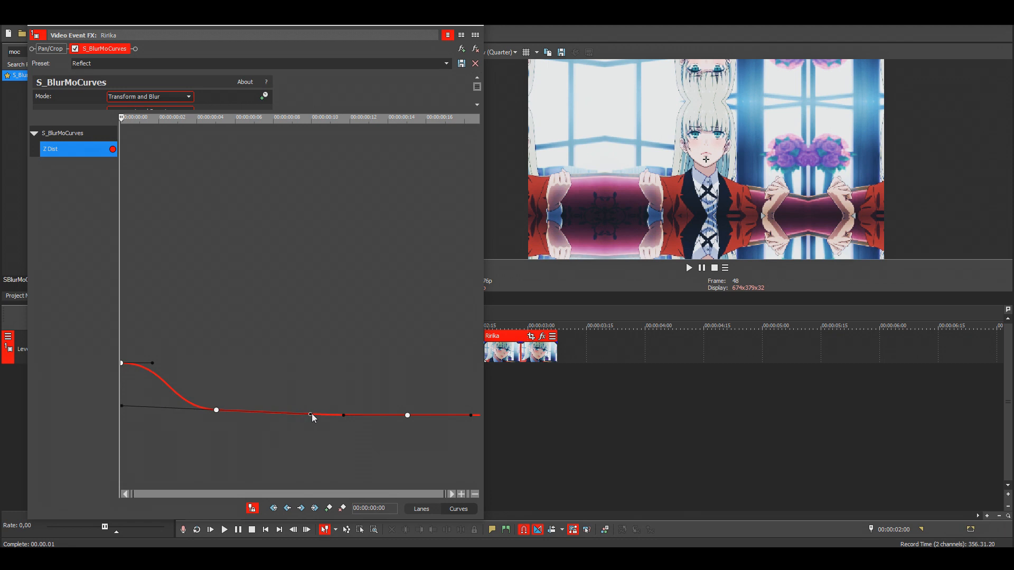
left_click_drag(153, 363, 306, 441)
left_click(474, 18)
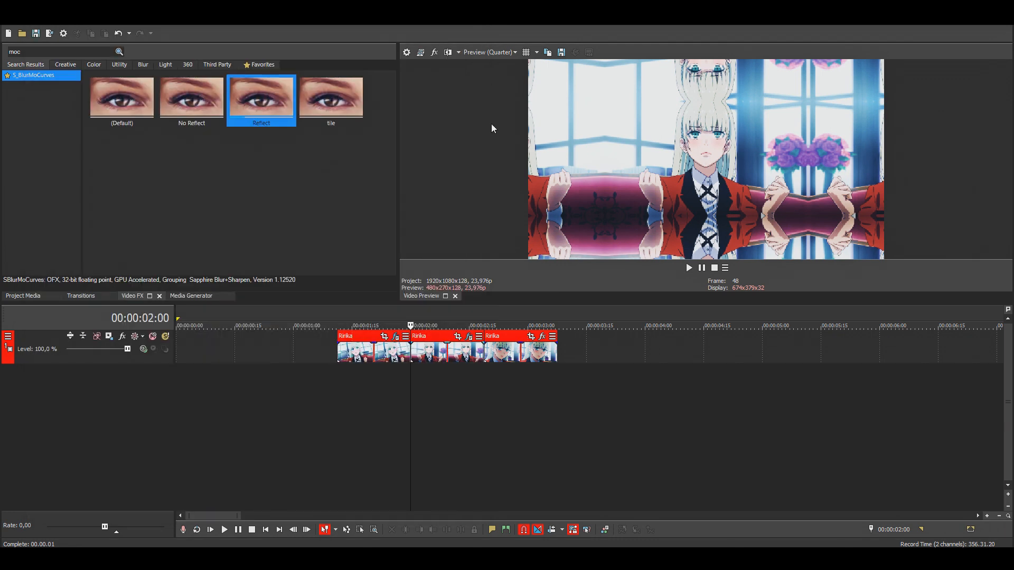
Step: Play back the zoom transition between the first and second clips
left_click(368, 311)
key("space")
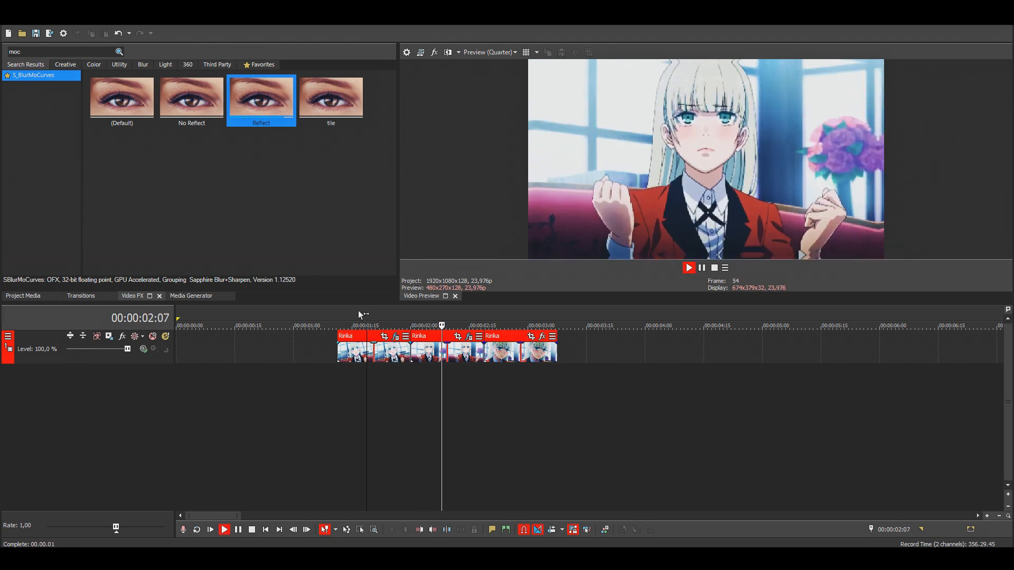
Step: Add a second S_BlurMoCurves effect with the Reflect preset to the first clip and enable Z Dist animation on it
key("space")
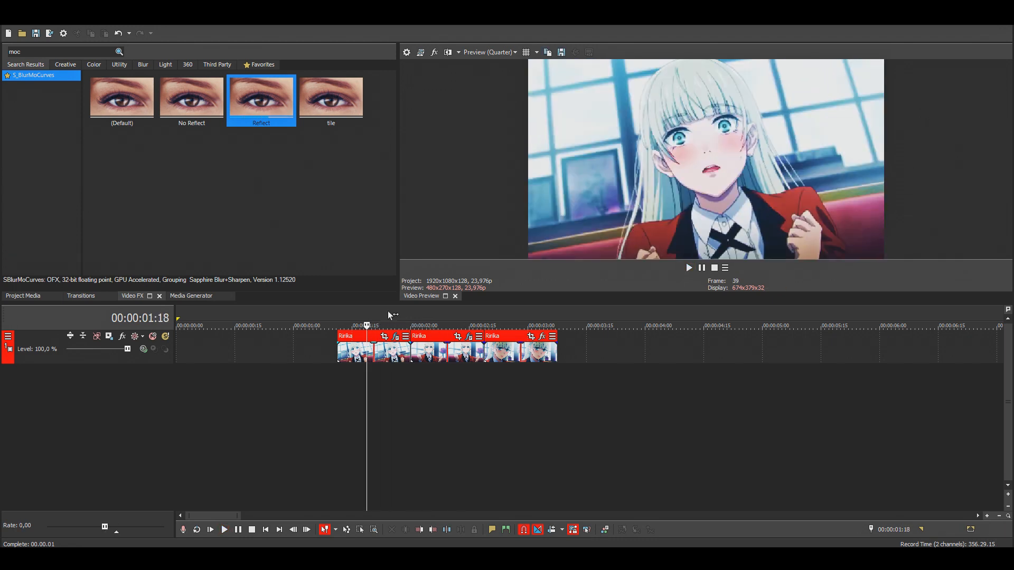
left_click(386, 314)
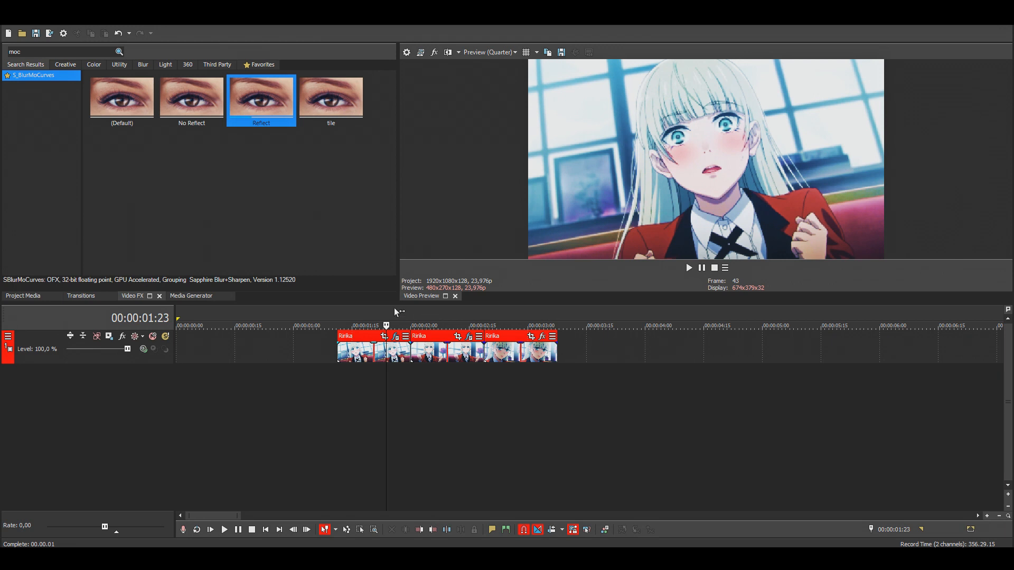
left_click(396, 314)
left_click_drag(306, 191, 382, 351)
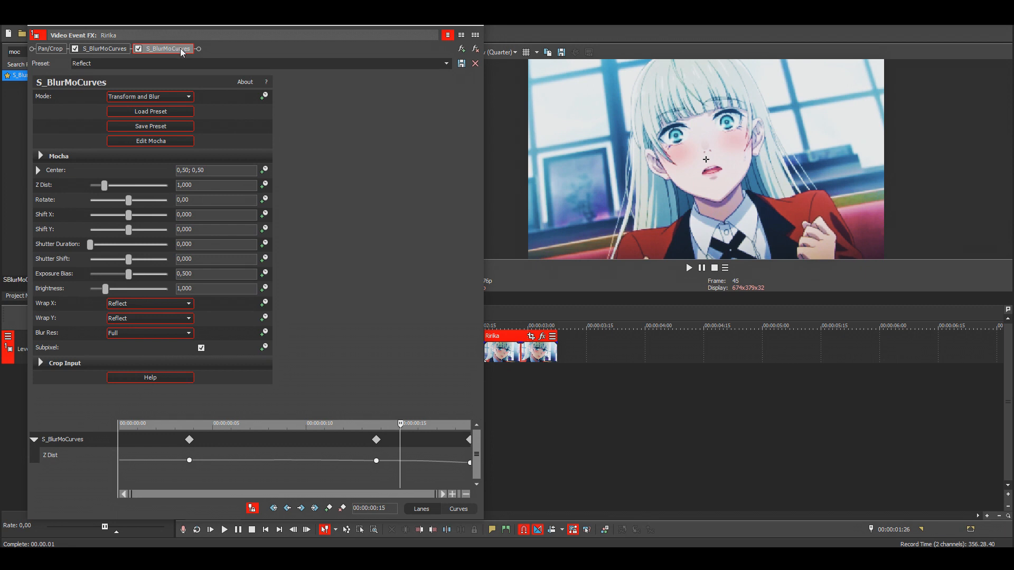
left_click(72, 50)
left_click(265, 185)
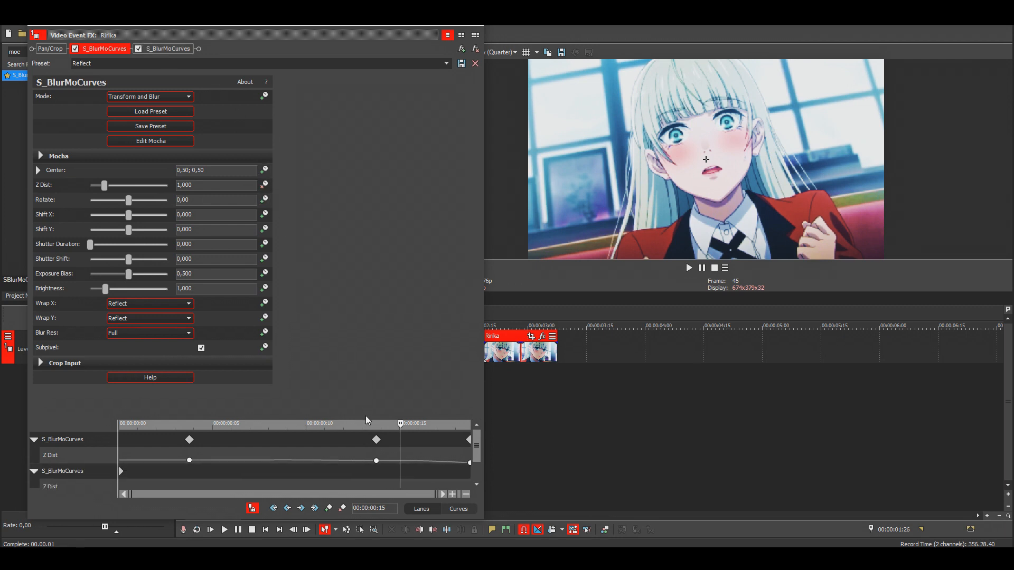
left_click_drag(364, 417, 350, 132)
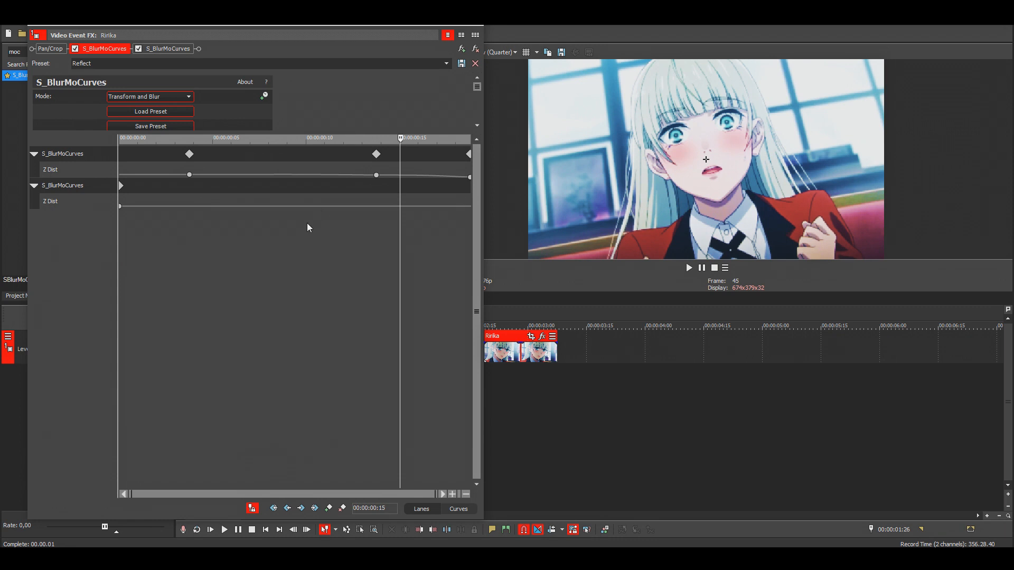
Step: Copy the original effect's three Z Dist keyframes into the first clip's added S_BlurMoCurves, aligned at frames 3, 13 and 18
left_click(189, 175)
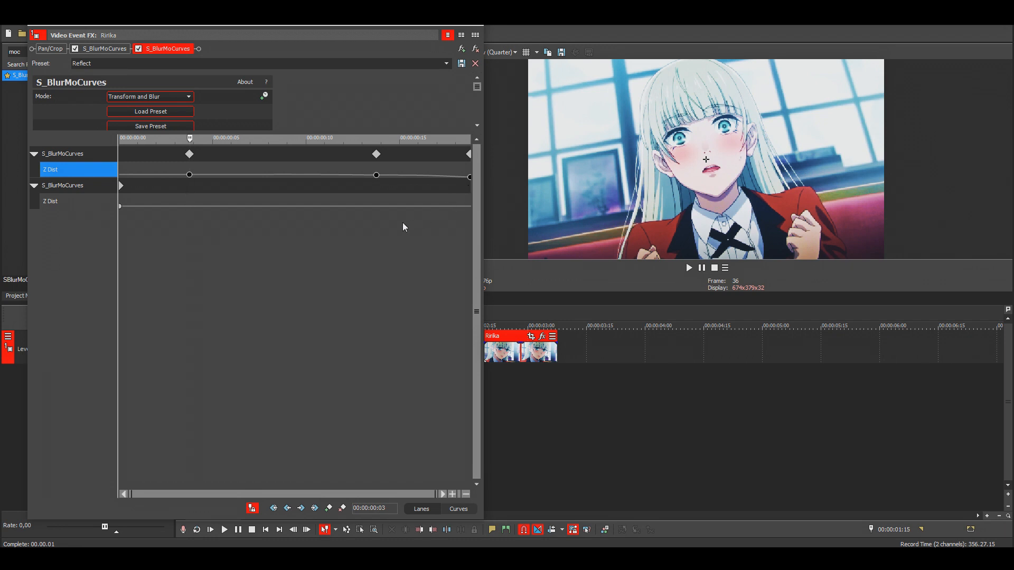
left_click(174, 205)
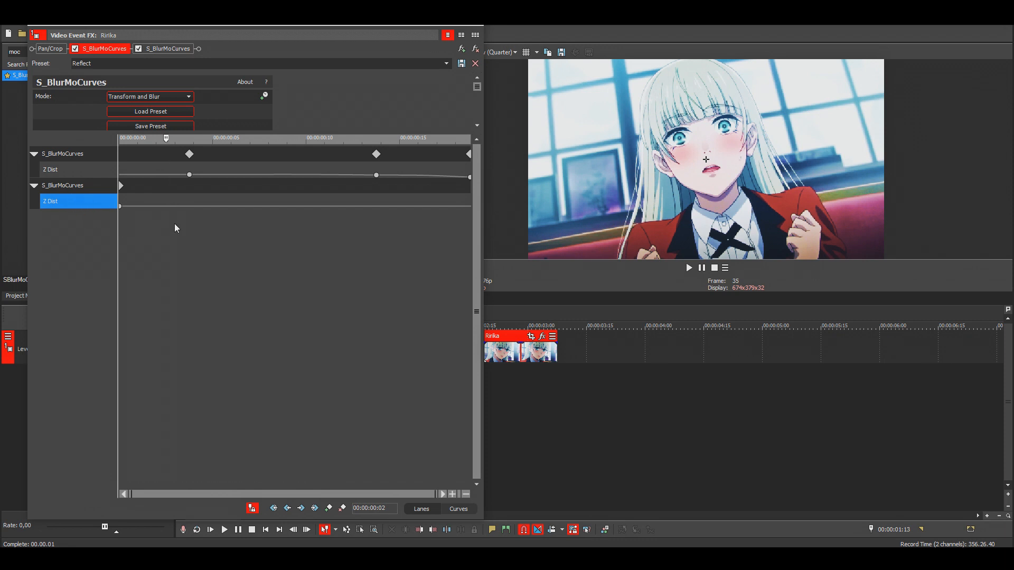
key("ctrl+v")
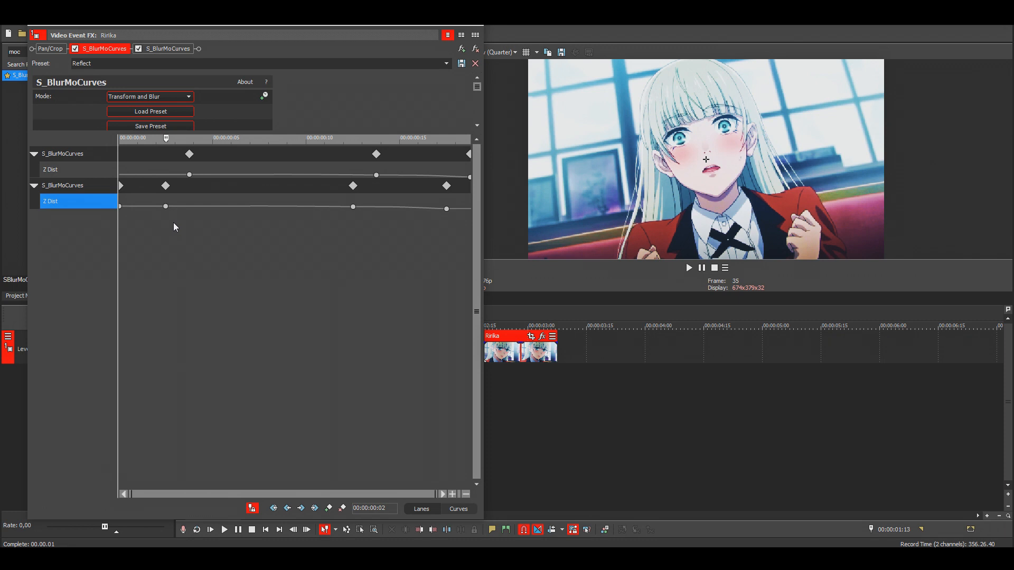
left_click(446, 210, "shift")
left_click_drag(446, 209, 469, 209)
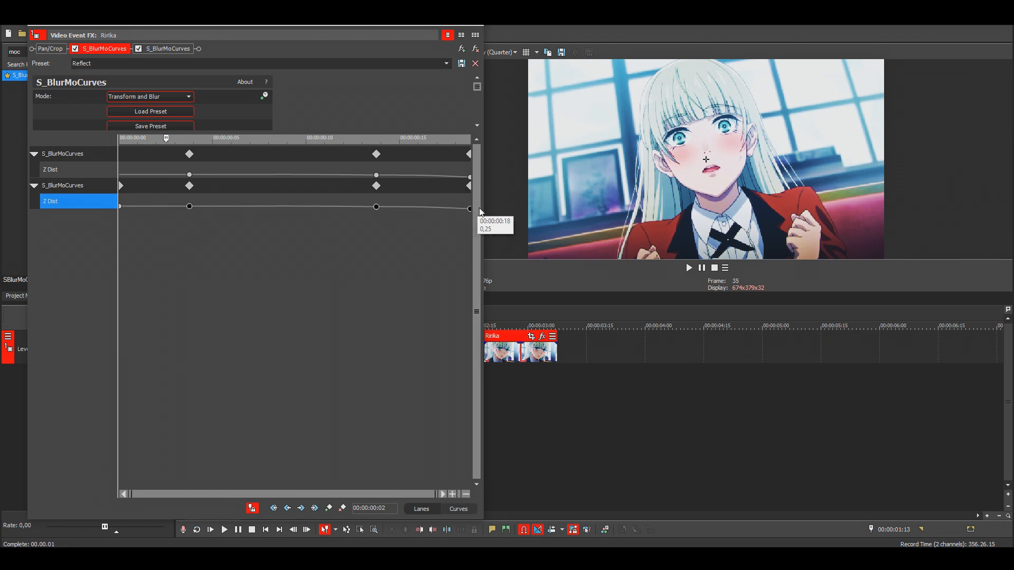
Step: Delete the added effect's initial Z Dist keyframe at frame 0 and close the first clip's effect settings
left_click(155, 223)
left_click(120, 207)
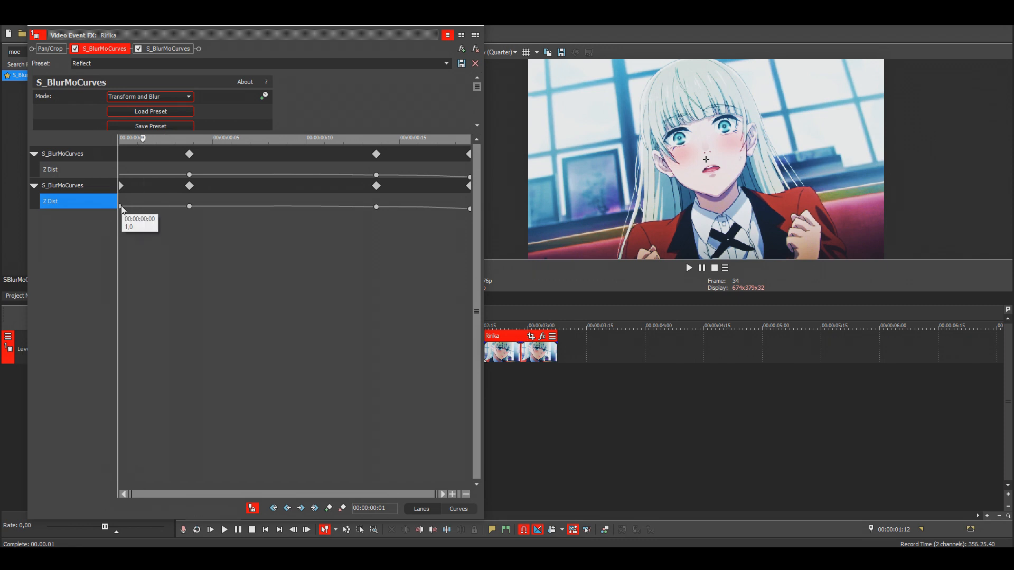
key("Delete")
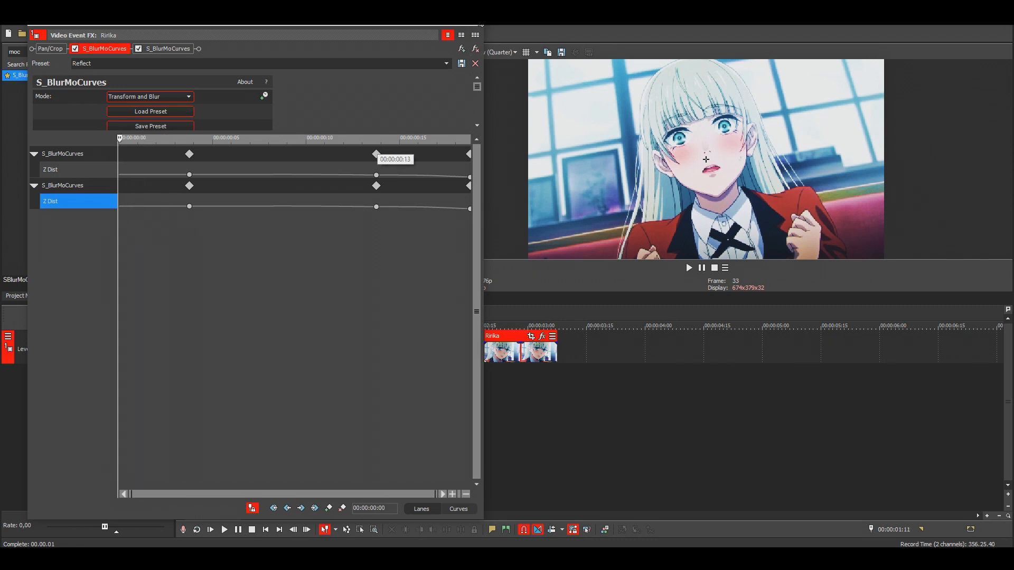
left_click(474, 63)
Step: Play back the first clip to check the doubled zoom
key("space")
key("space")
key("space")
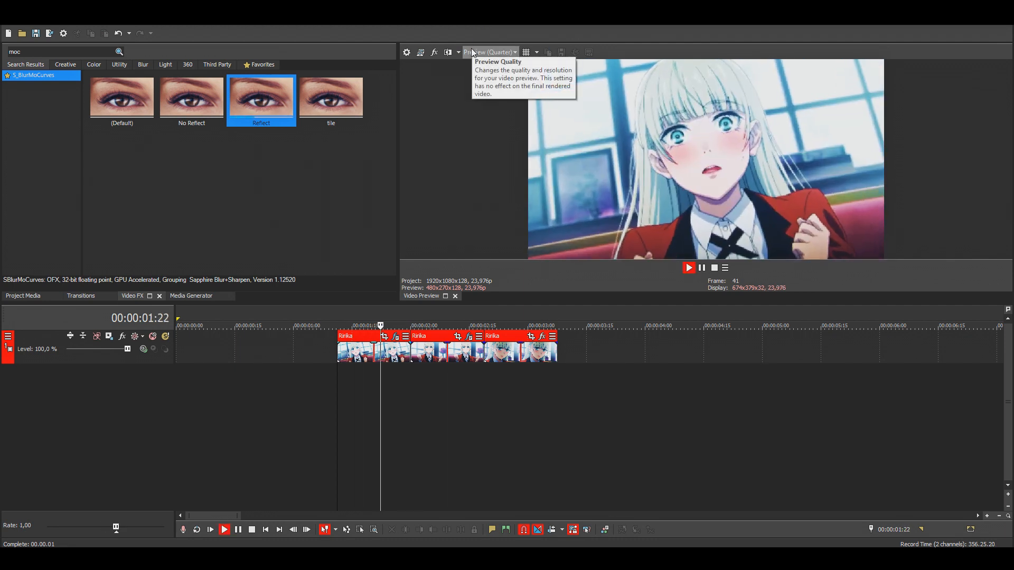
key("space")
Step: Add a second S_BlurMoCurves effect with the Reflect preset to the second clip and enable Z Dist animation on it
left_click(415, 317)
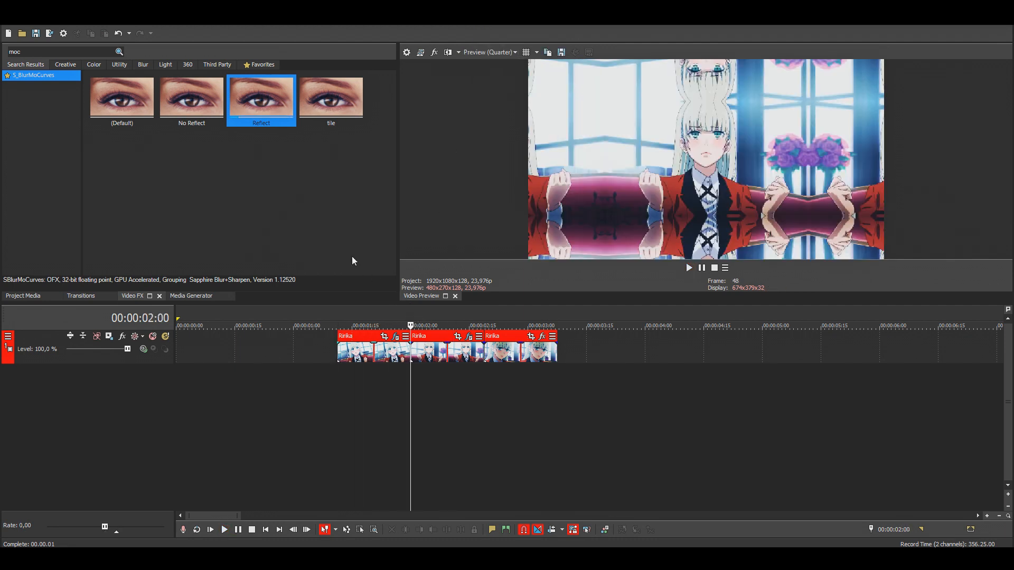
left_click_drag(263, 116, 431, 343)
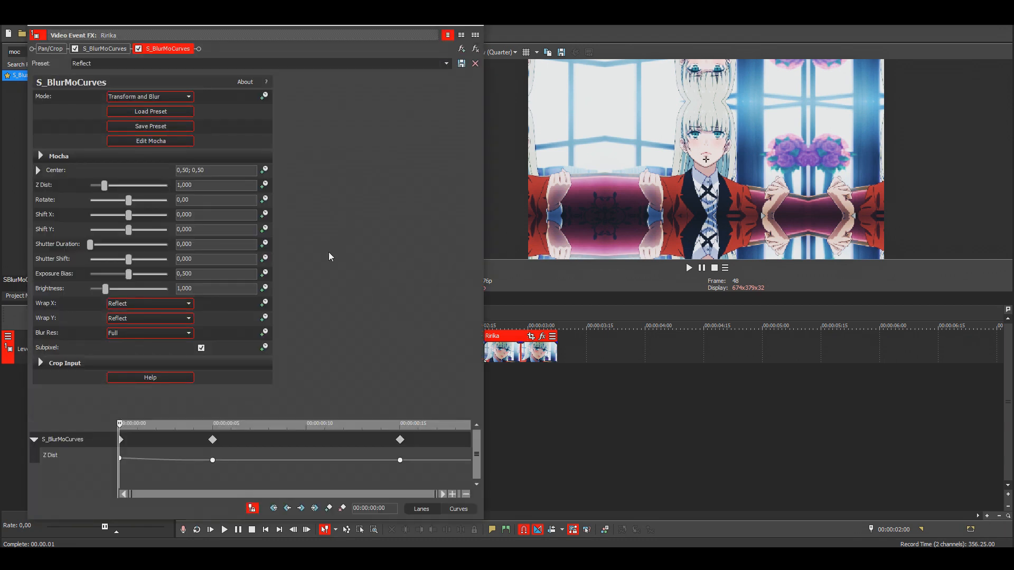
left_click(264, 185)
left_click_drag(382, 418, 370, 173)
Step: Copy the second clip's three original Z Dist keyframes into its added S_BlurMoCurves, starting at frame 0
left_click(125, 213)
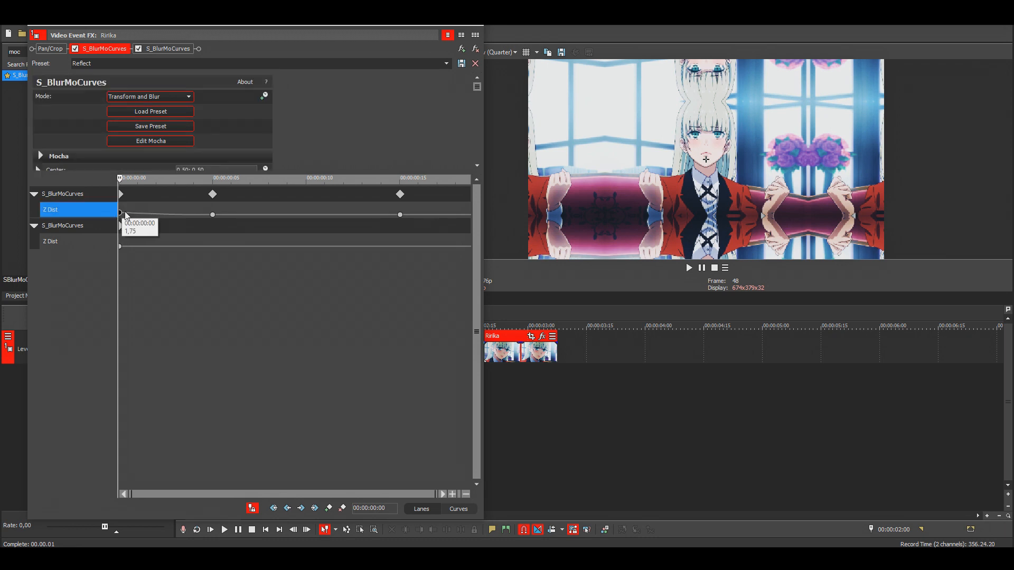
left_click(402, 215, "shift")
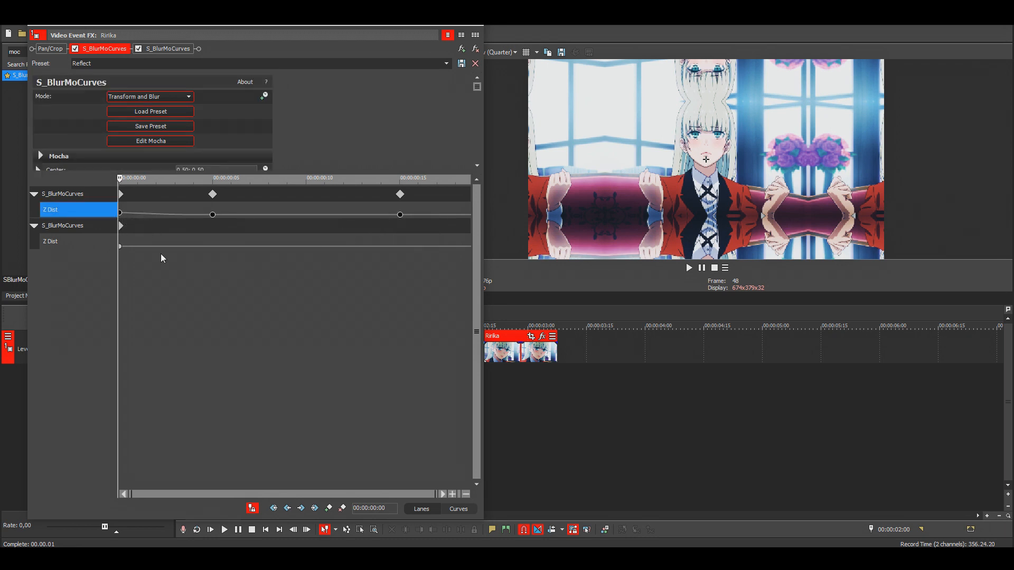
left_click(123, 247)
key("ctrl+v")
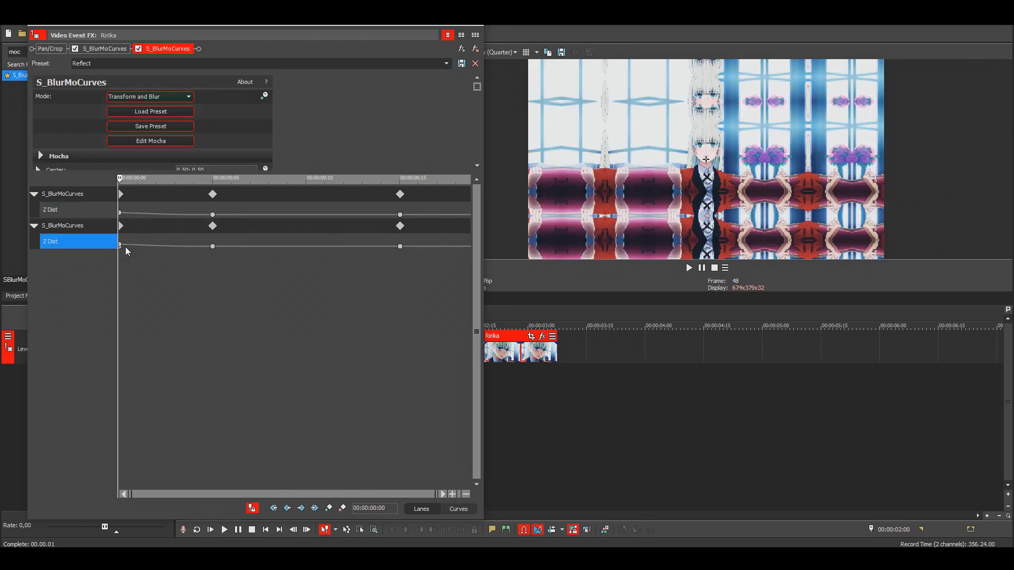
double_click(164, 247)
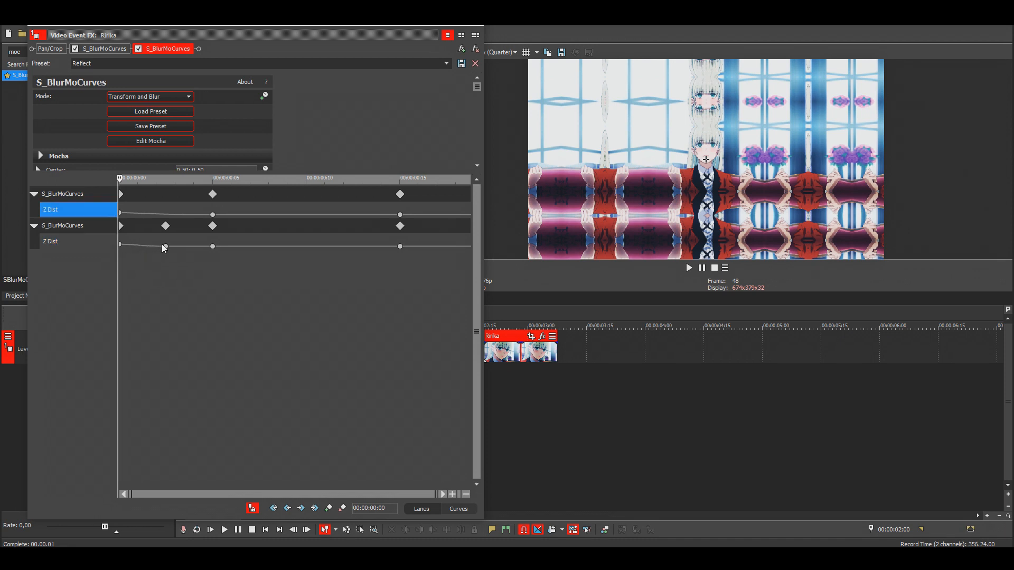
left_click(165, 246)
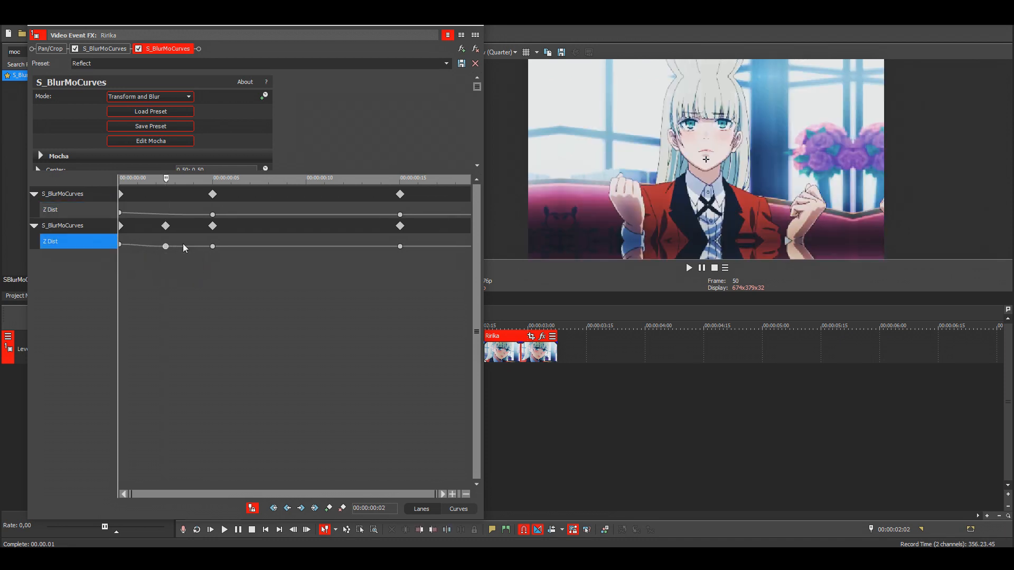
key("Delete")
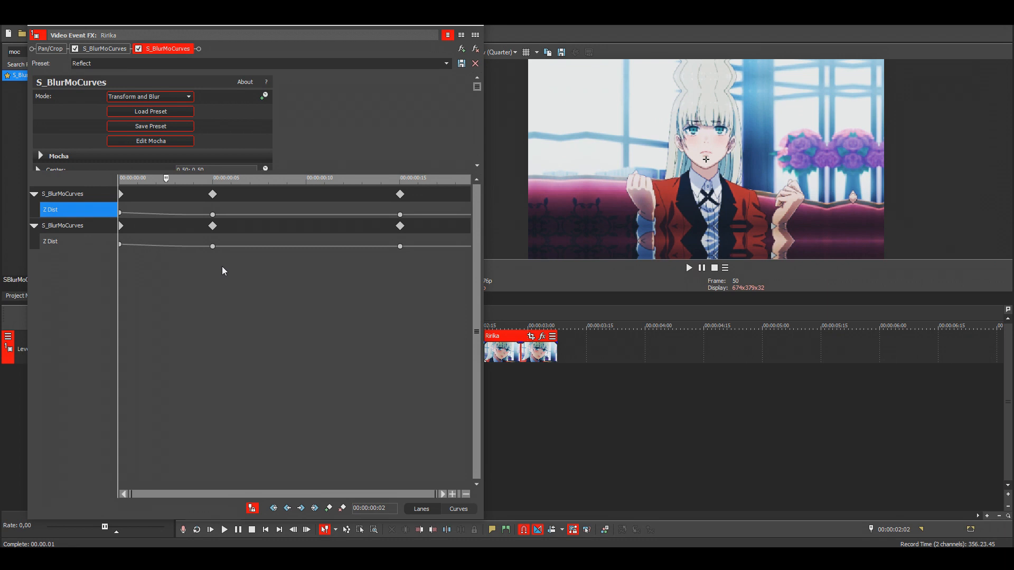
Step: Close the effect settings and play back the strengthened zoom transition from the first clip into the second
left_click(476, 20)
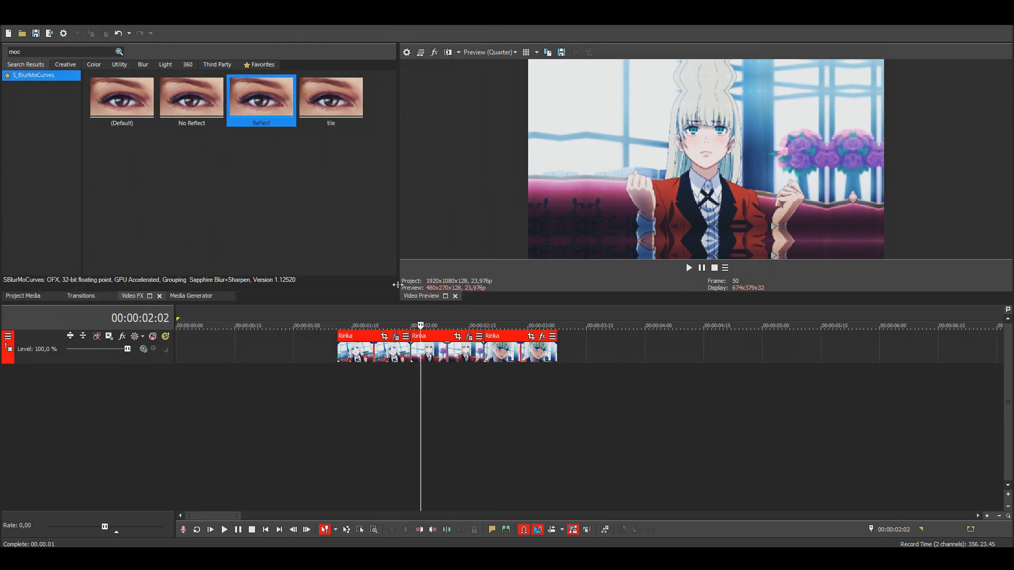
left_click(378, 316)
key("space")
key("space")
key("space")
key("space")
key("space")
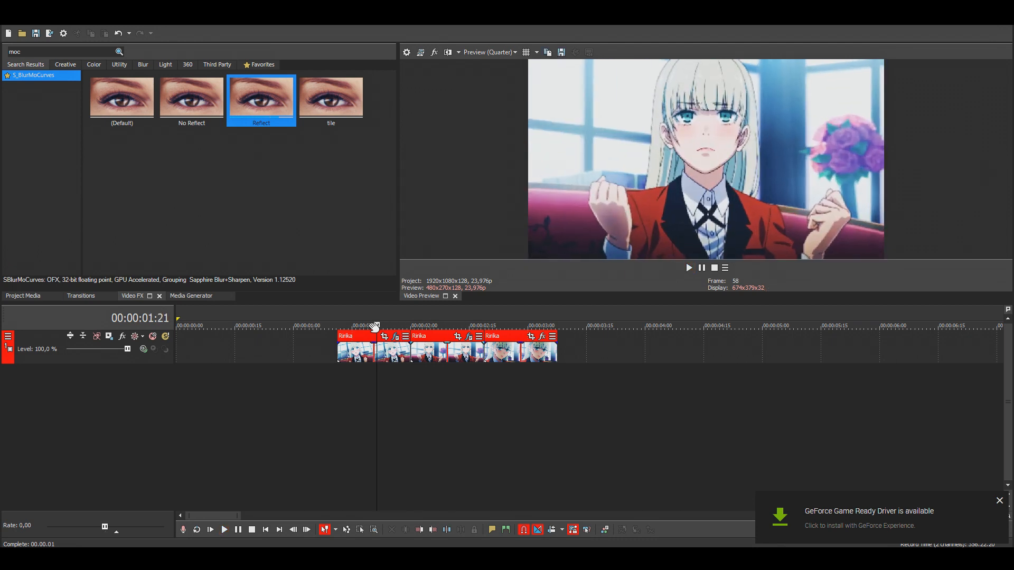
key("space")
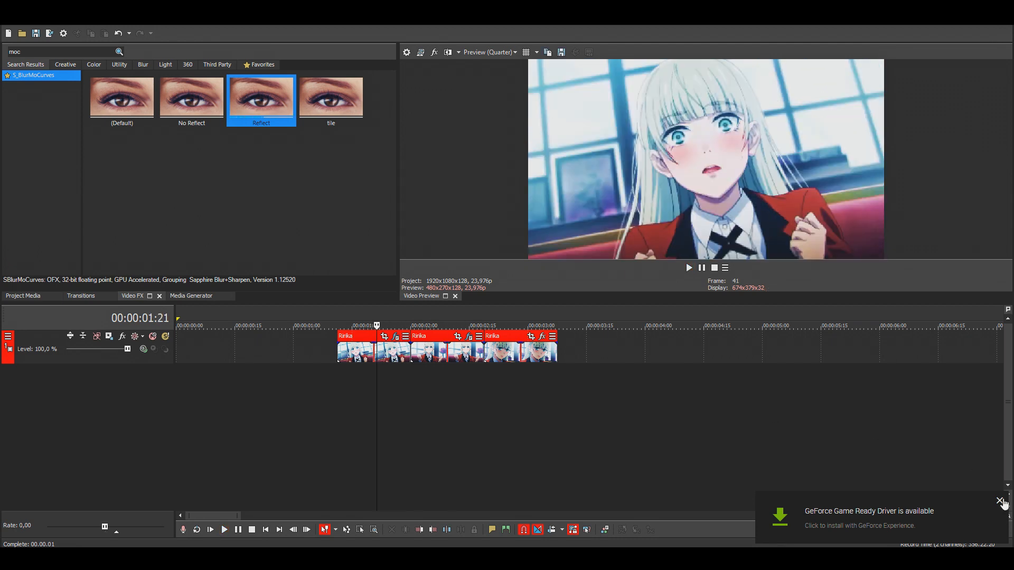
left_click(1001, 501)
key("space")
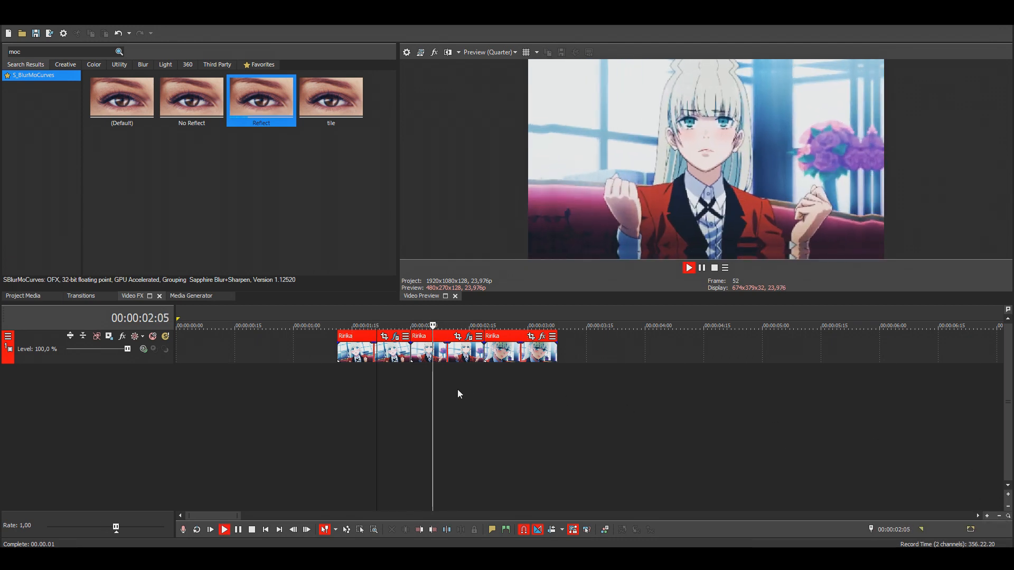
key("space")
Step: Search the video effects for "spir" and apply the zoom preset of BCC Spiral Blur to the first clip
left_click(410, 312)
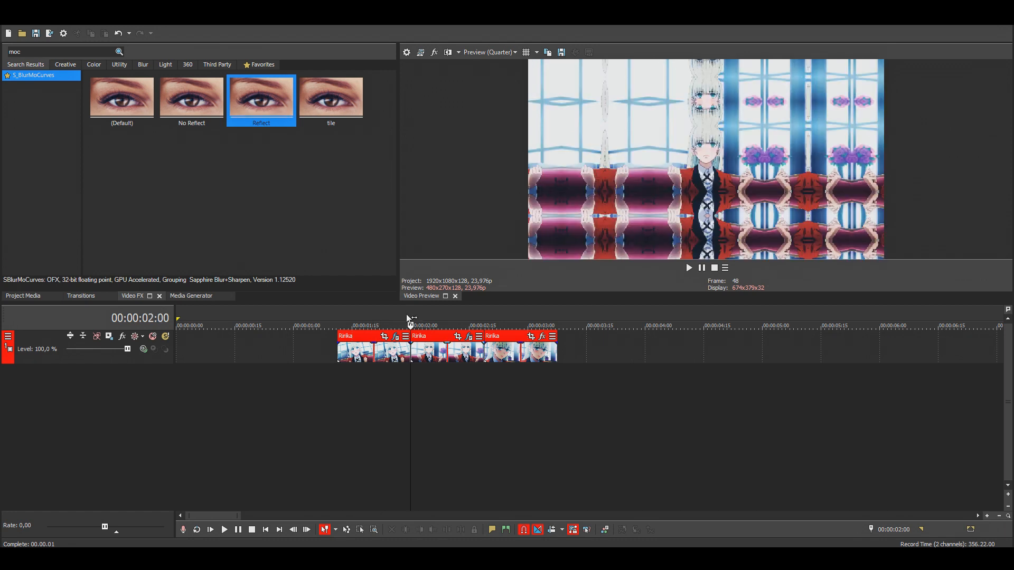
left_click(398, 316)
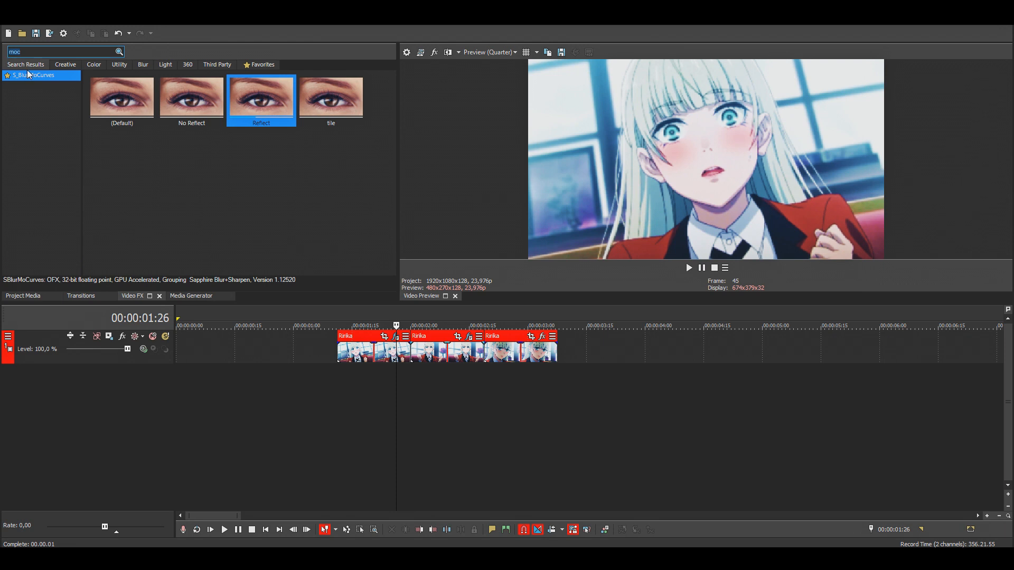
key("BackSpace")
key("BackSpace")
key("BackSpace")
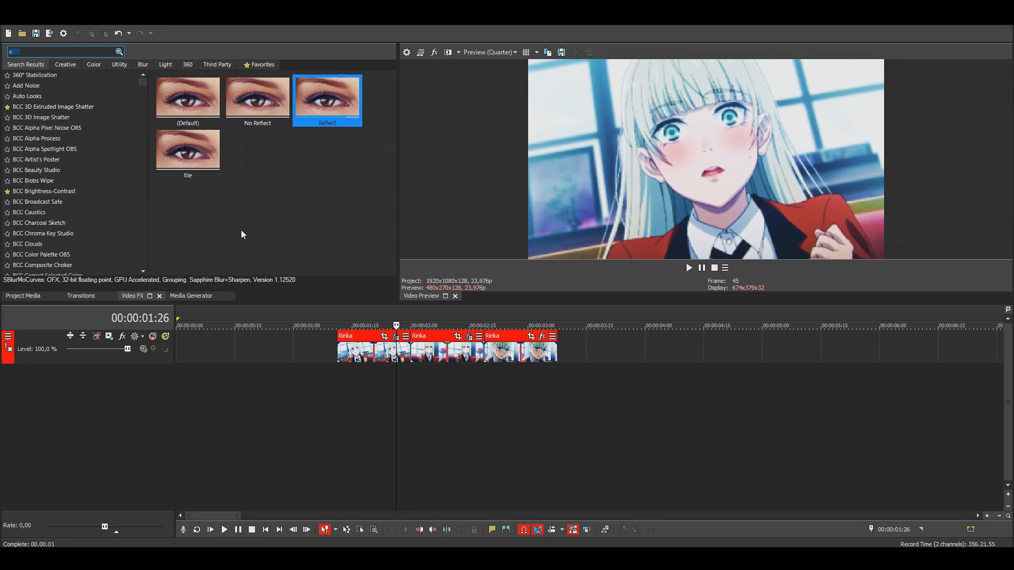
type("spir")
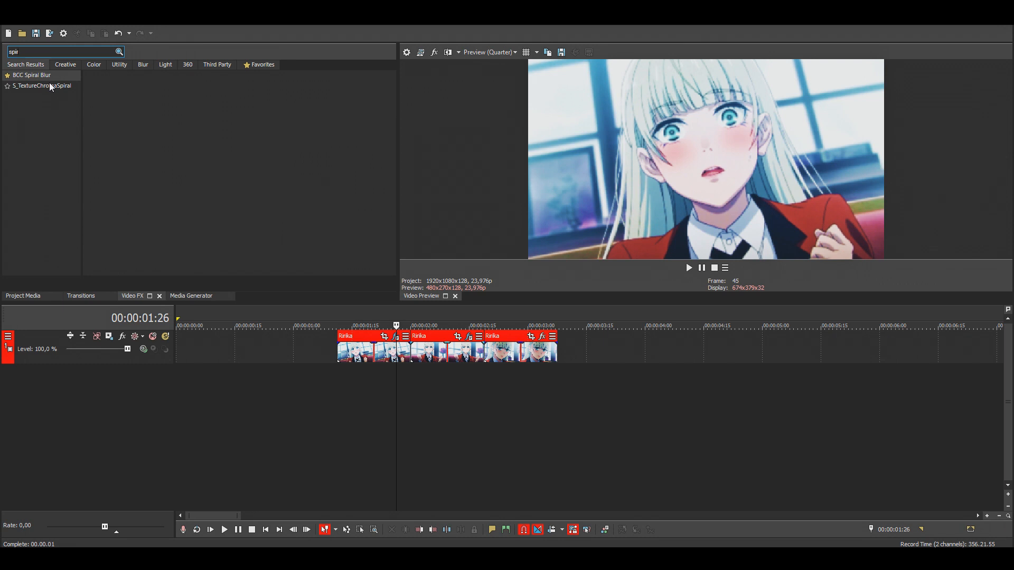
left_click(207, 97)
left_click_drag(181, 100, 390, 348)
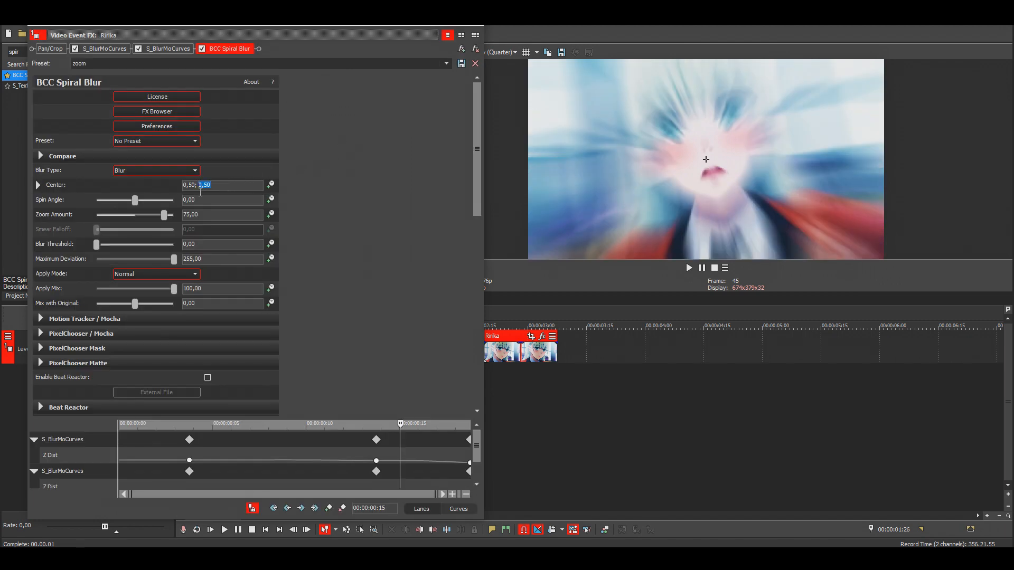
Step: Enable Zoom Amount animation in BCC Spiral Blur and move its initial keyframe to frame 18 at the clip's end
left_click_drag(214, 189, 182, 189)
left_click(222, 190)
left_click(271, 215)
left_click_drag(452, 418, 417, 147)
left_click_drag(123, 241, 491, 238)
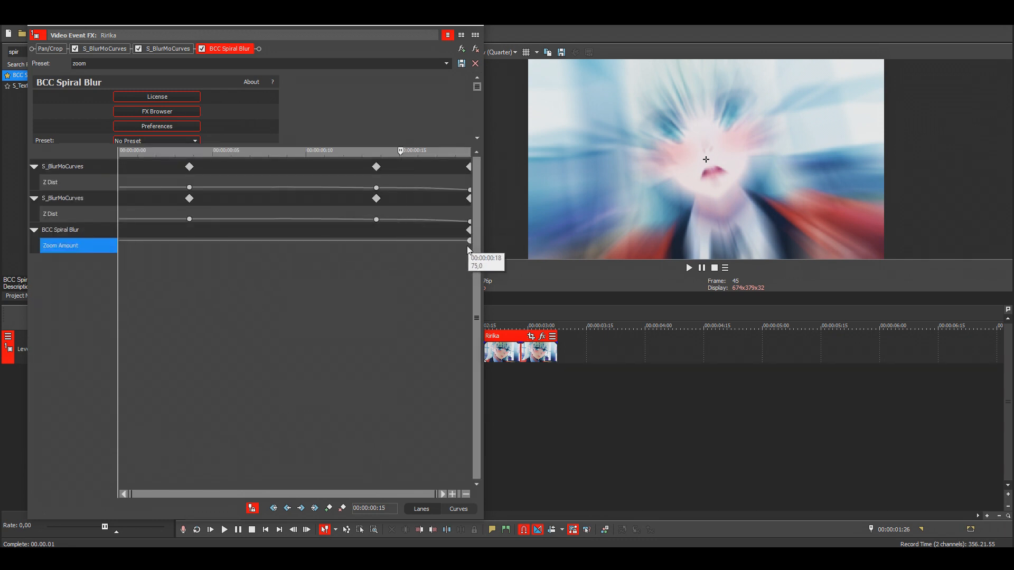
Step: Add a Zoom Amount keyframe with value 7,5 at frame 13, in line with the middle Z Dist keyframes
scroll(408, 108, "down", 5)
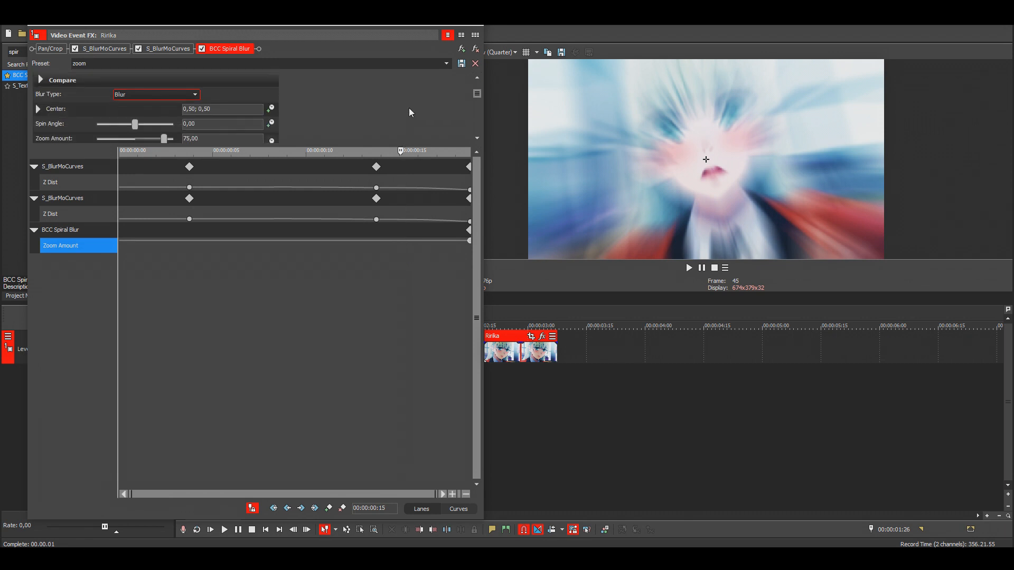
left_click_drag(409, 240, 381, 260)
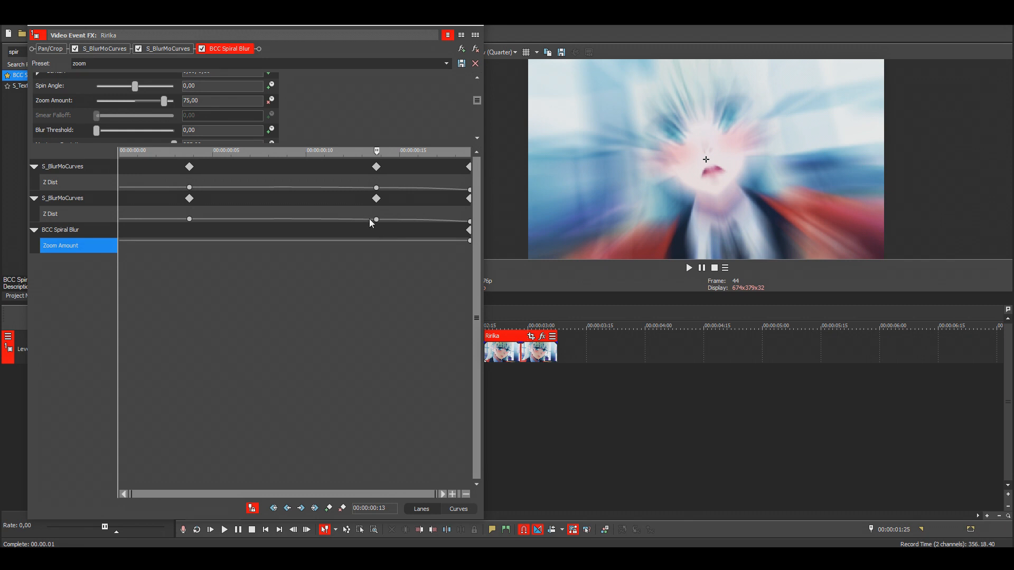
left_click(231, 103)
type("7,5")
key("Return")
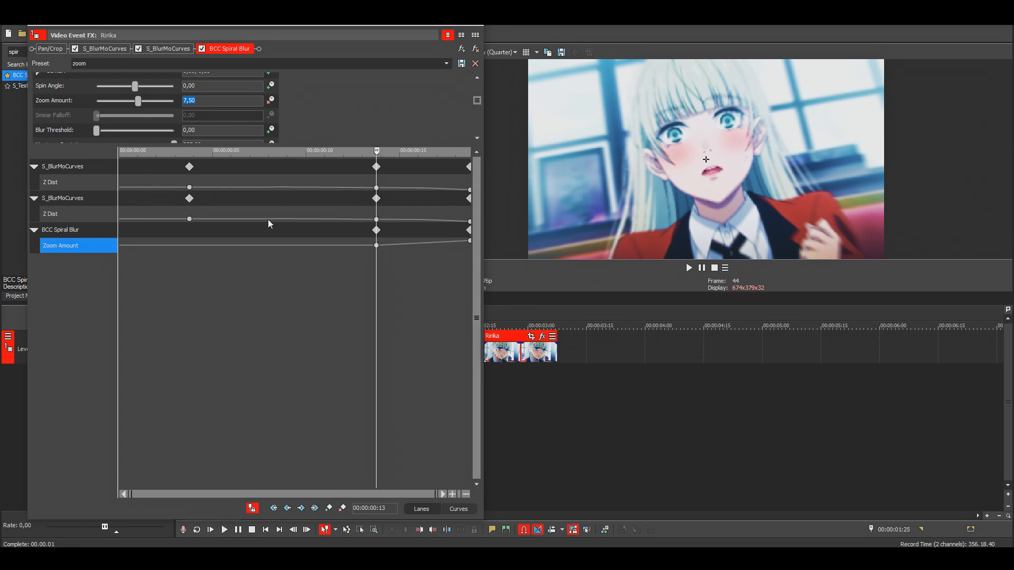
Step: Add a Zoom Amount keyframe with value 0 at frame 3, in line with the first Z Dist keyframes
left_click_drag(214, 258, 189, 256)
left_click(190, 255)
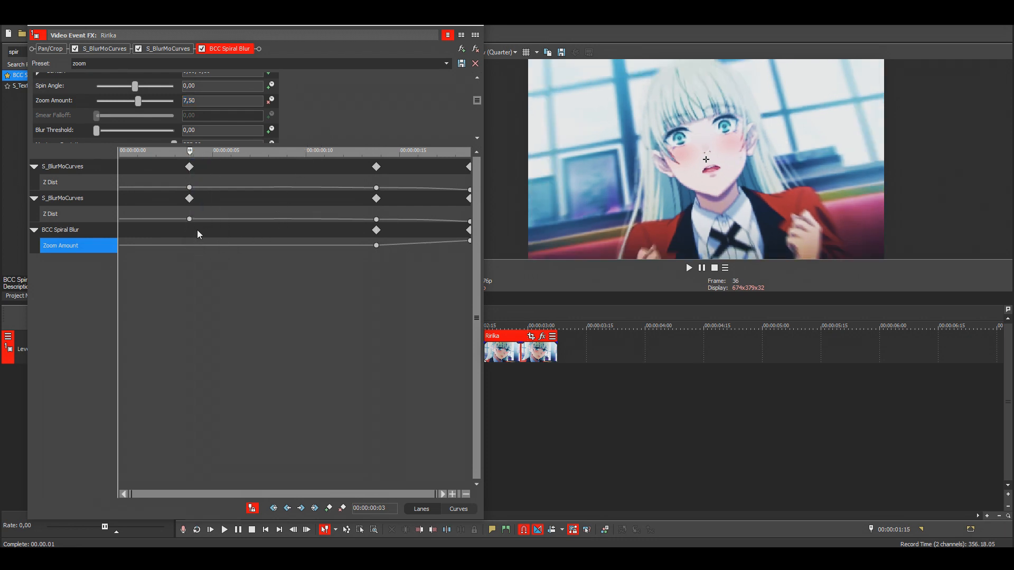
left_click_drag(212, 101, 162, 102)
type("0")
key("Return")
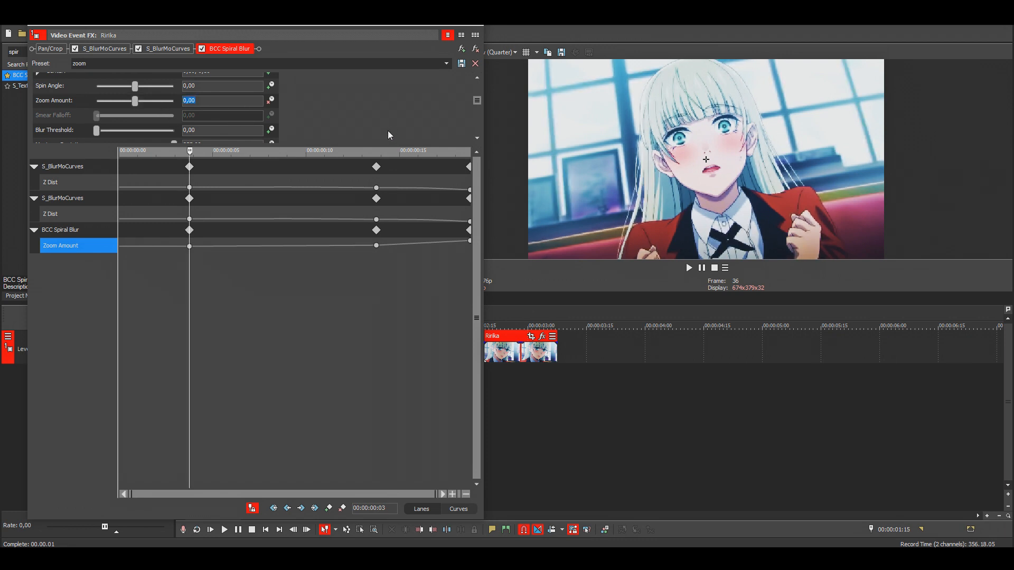
Step: Set the first clip's Zoom Amount keyframes to Manual and bend the curve into a gentle start with a steep final rise
right_click(470, 243)
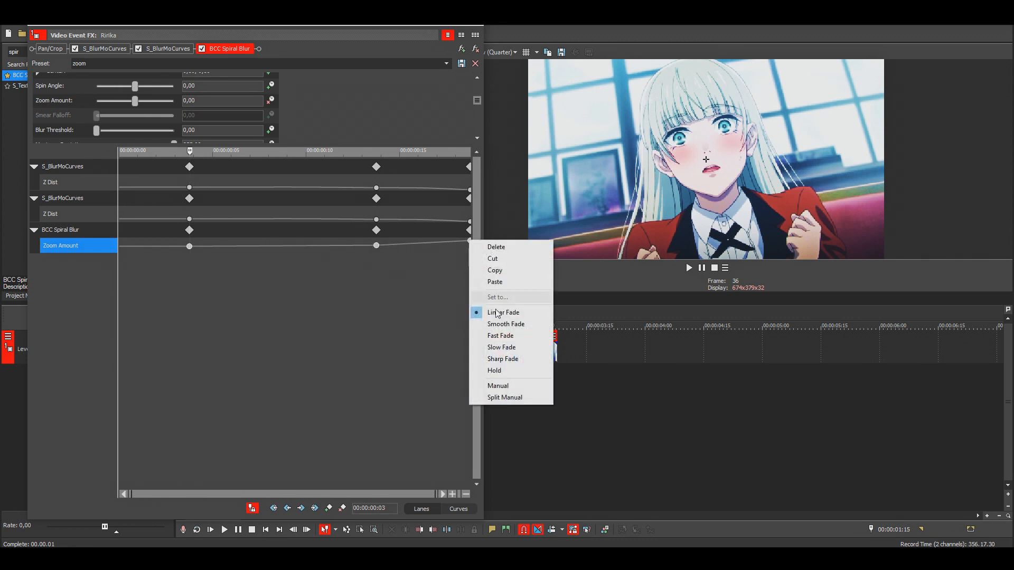
left_click(522, 386)
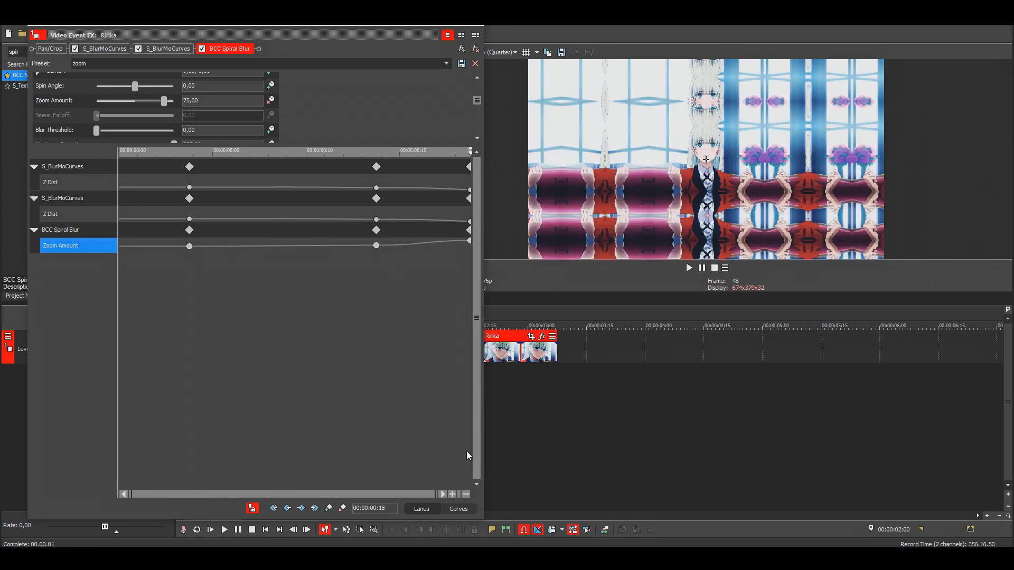
left_click(459, 508)
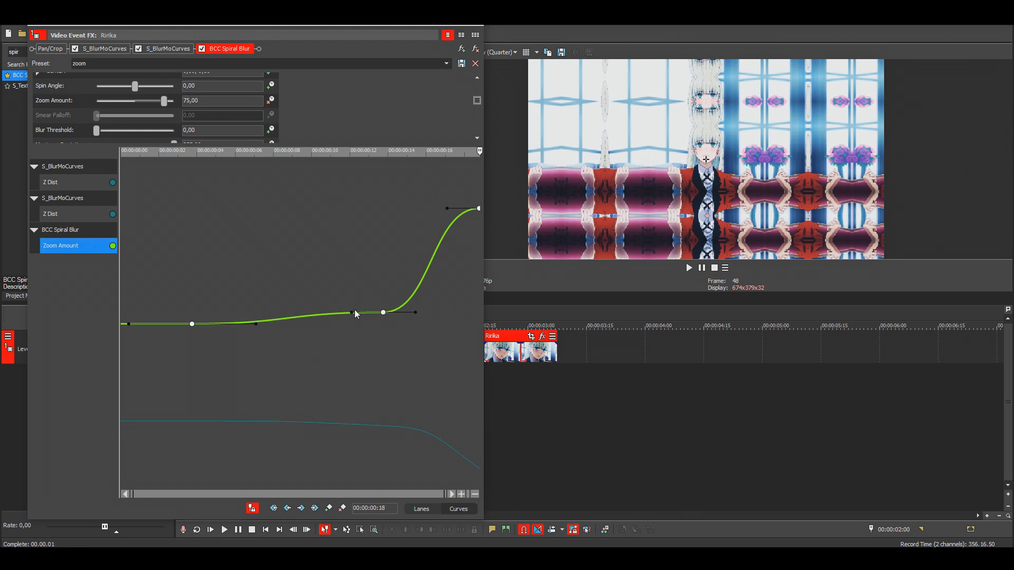
left_click_drag(352, 312, 258, 323)
left_click_drag(447, 208, 346, 388)
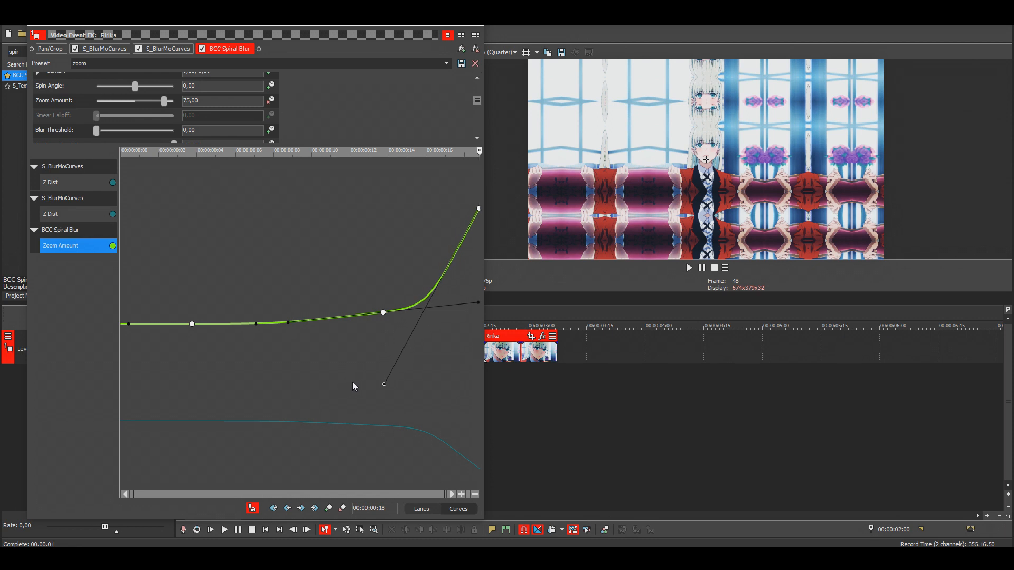
left_click(473, 19)
Step: Apply the zoom preset of BCC Spiral Blur to the second clip and enable Zoom Amount animation at its first frame
left_click(377, 316)
key("space")
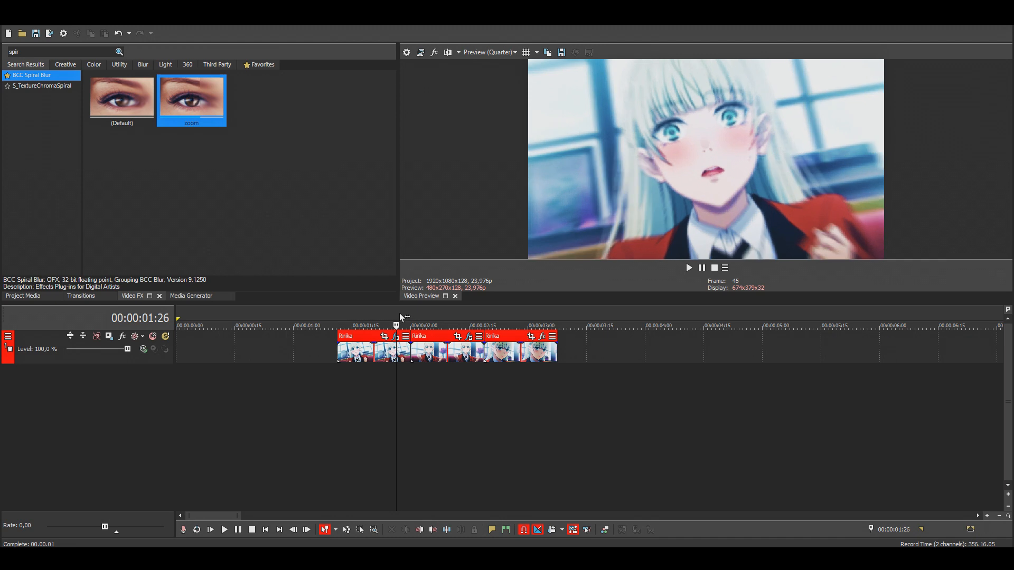
key("Return")
key("Right")
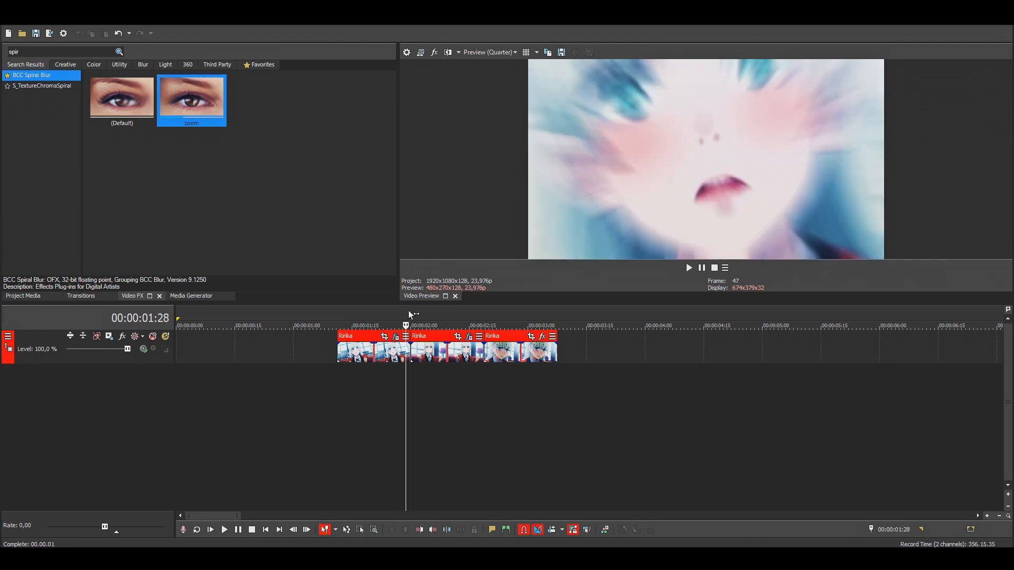
key("Right")
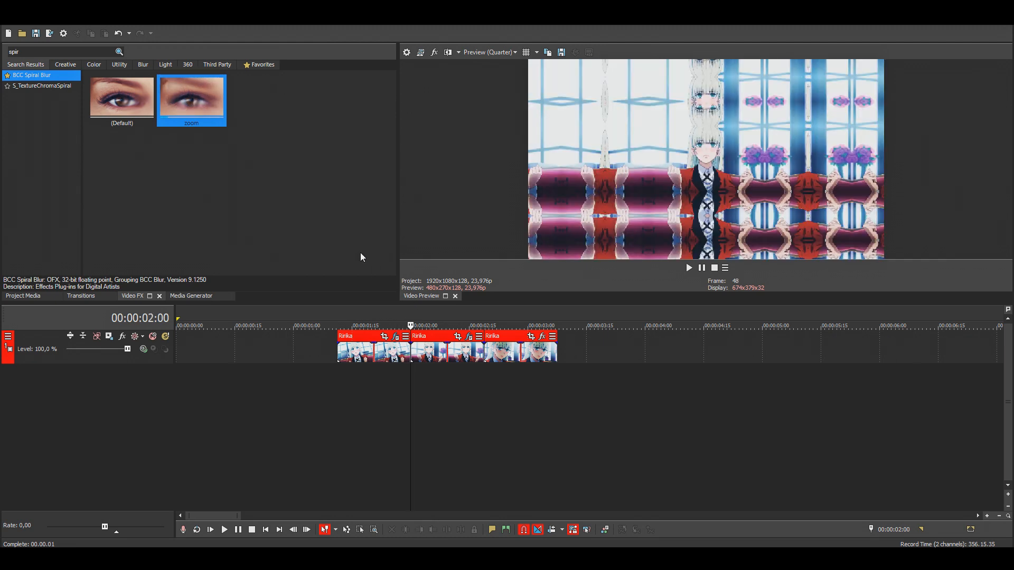
left_click_drag(198, 103, 429, 343)
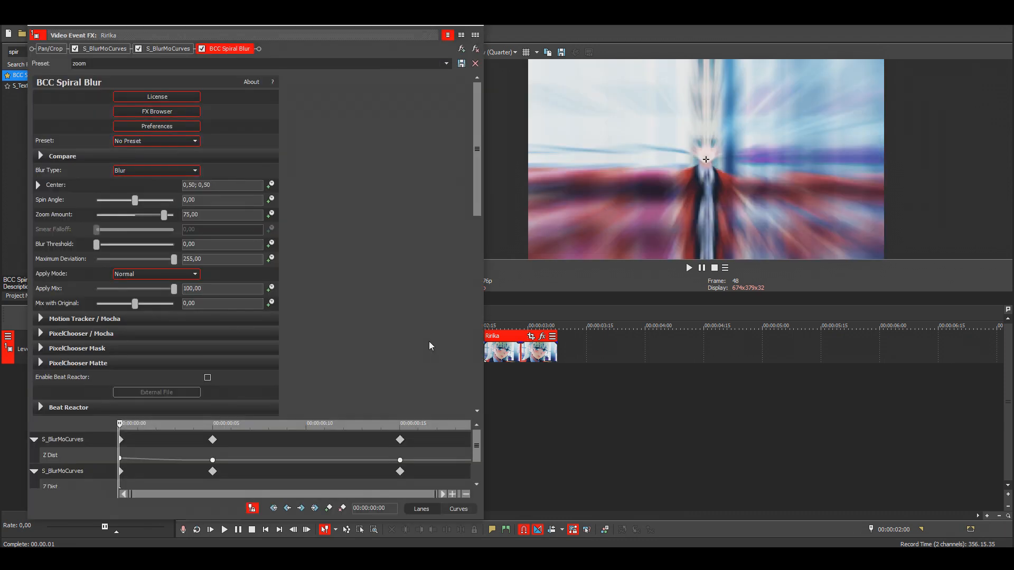
left_click(272, 214)
left_click_drag(362, 417, 343, 259)
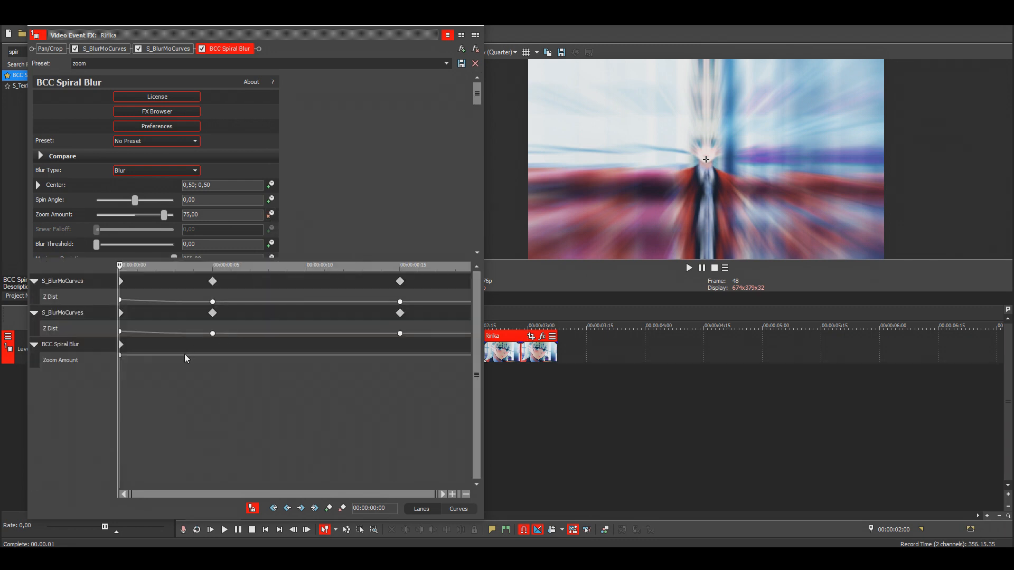
Step: Add a Zoom Amount keyframe with value 7,5 at frame 5 of the second clip, in line with the middle Z Dist keyframes
left_click_drag(184, 356, 212, 359)
left_click(212, 359)
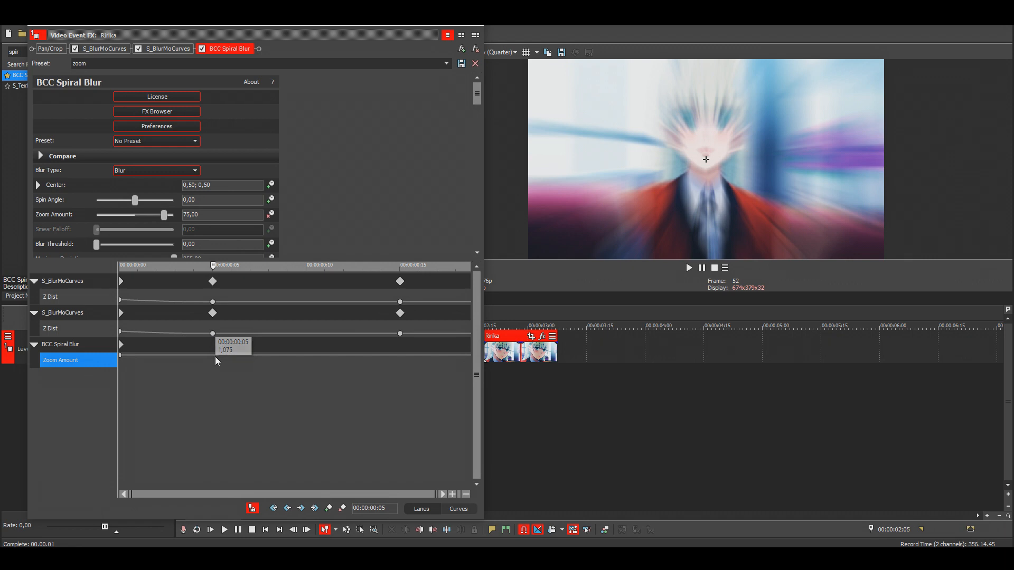
left_click(196, 214)
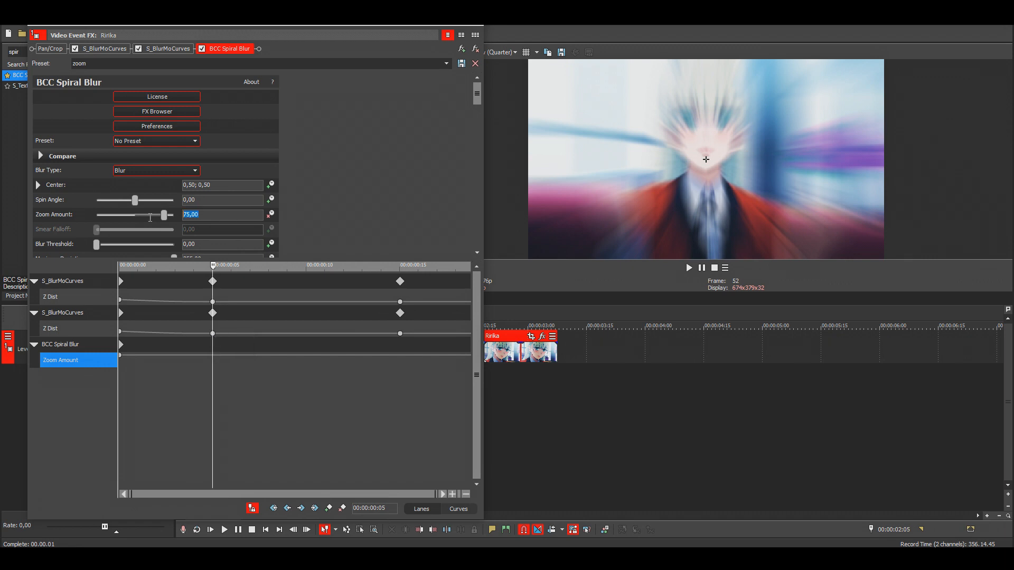
type("7,5")
key("Return")
Step: Add a Zoom Amount keyframe with value 0 at frame 15 of the second clip, in line with the last Z Dist keyframes
left_click_drag(312, 361, 404, 369)
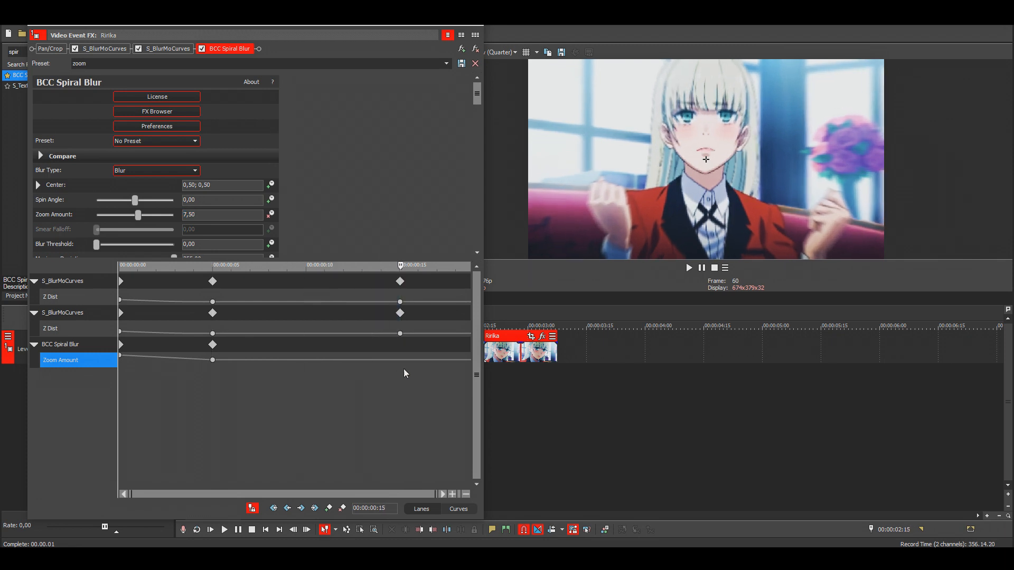
left_click_drag(209, 216, 153, 213)
type("0")
key("Return")
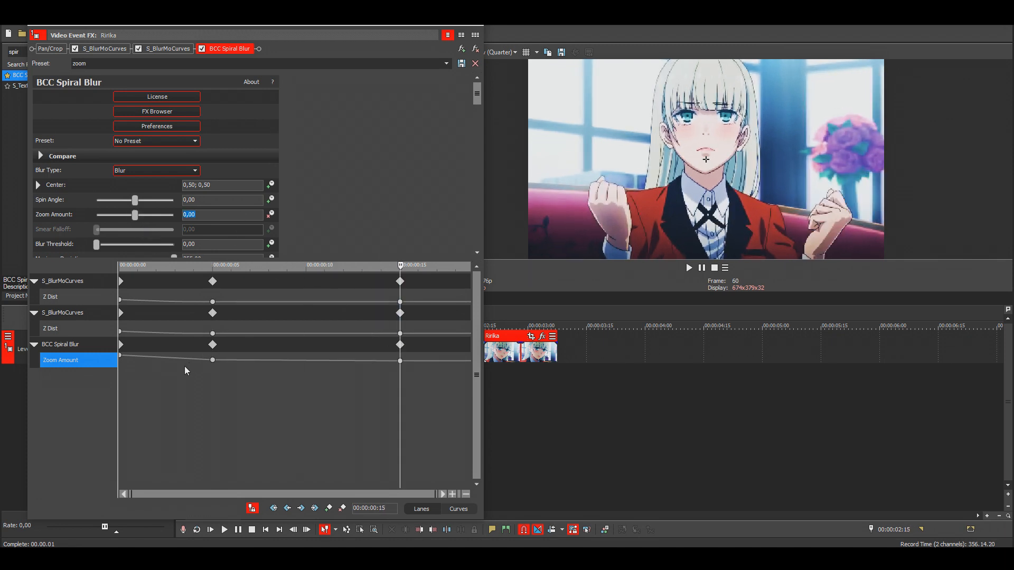
Step: Set the second clip's Zoom Amount keyframes to Manual and bend the curve into a steep initial drop with a gentle ending
left_click(121, 359)
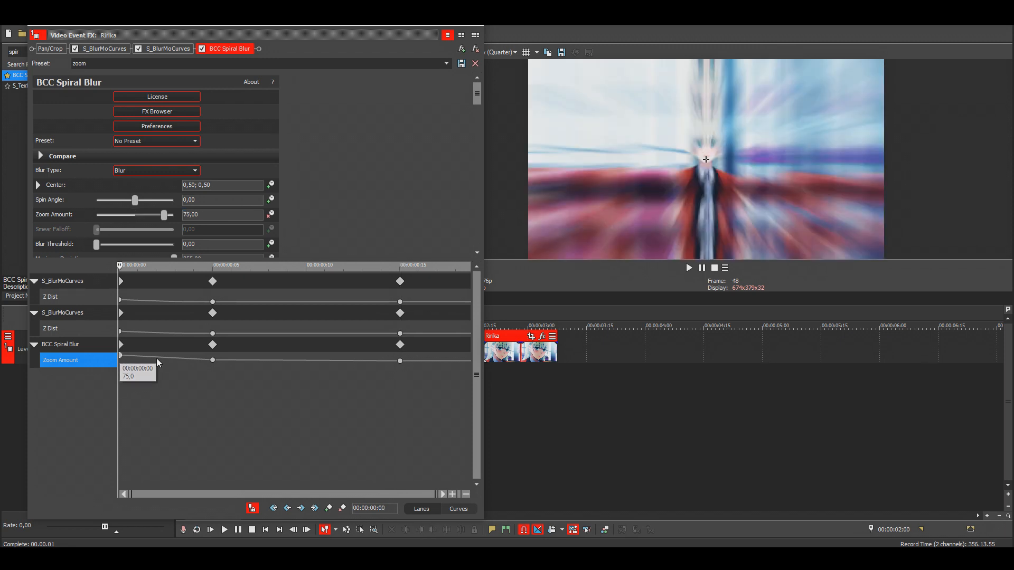
right_click(400, 361)
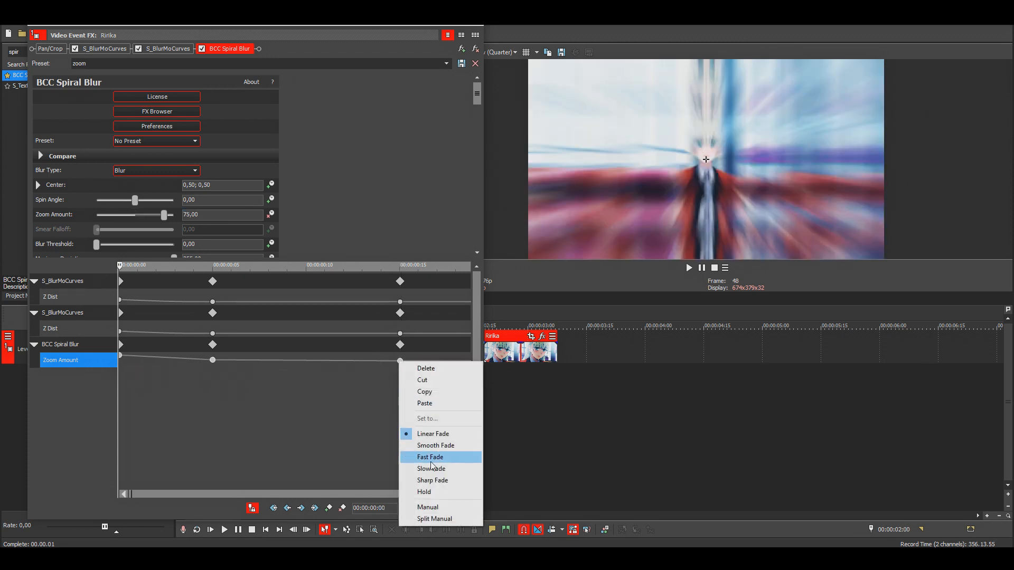
left_click(428, 507)
left_click(459, 509)
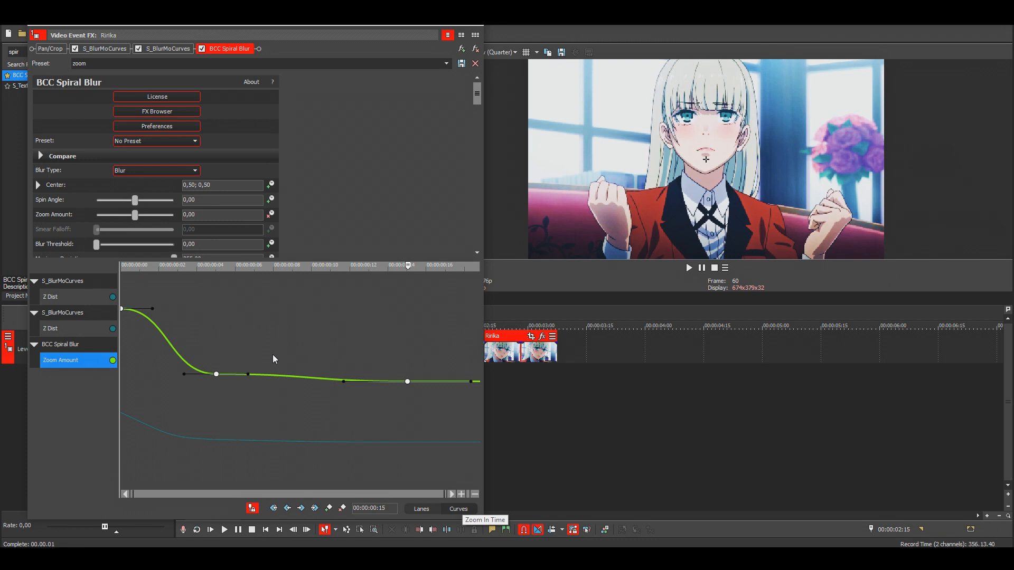
left_click_drag(248, 375, 343, 381)
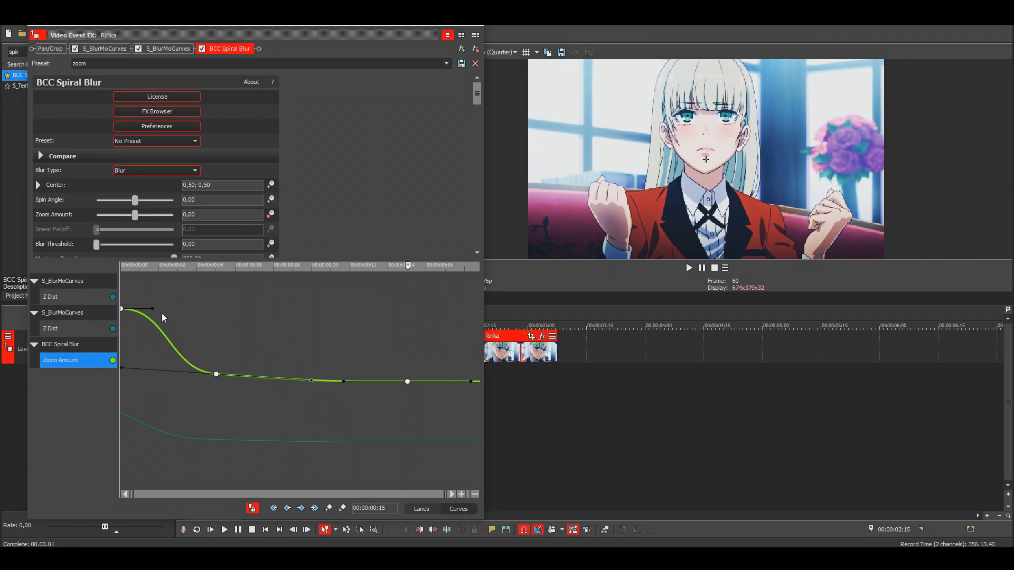
left_click_drag(153, 308, 313, 419)
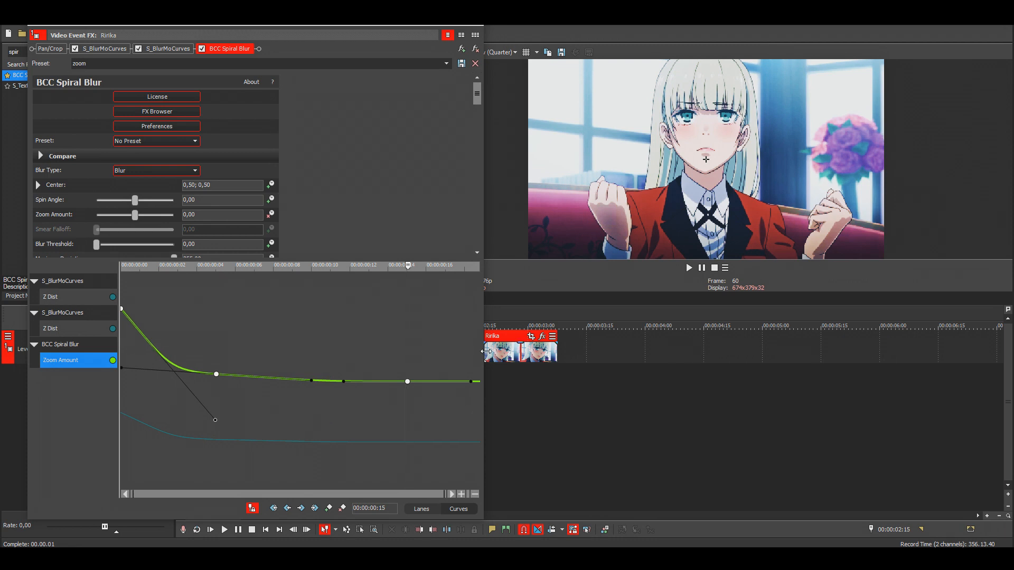
left_click(478, 27)
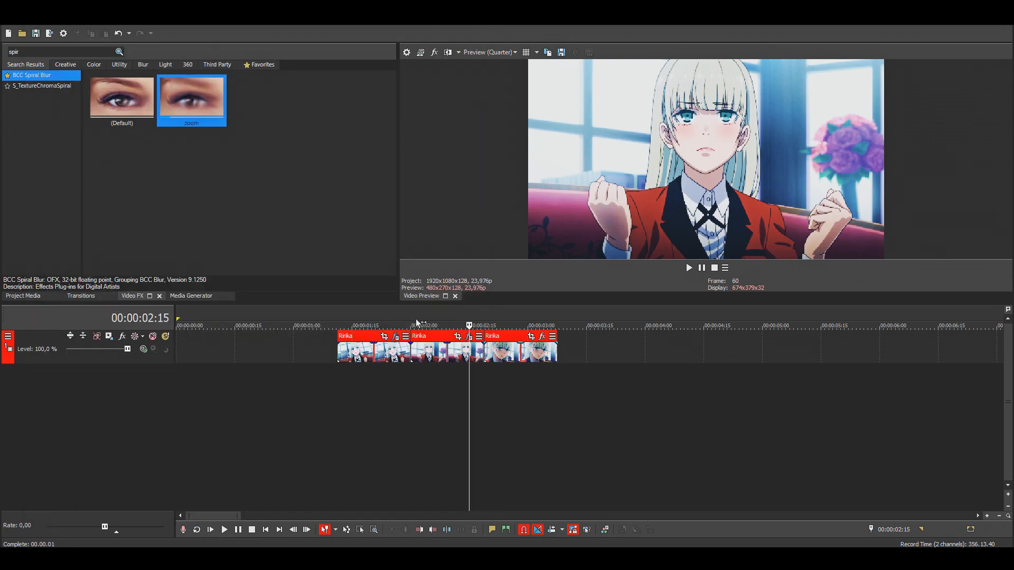
Step: Play back the zoom transition from the first clip into the second clip
left_click(381, 309)
key("space")
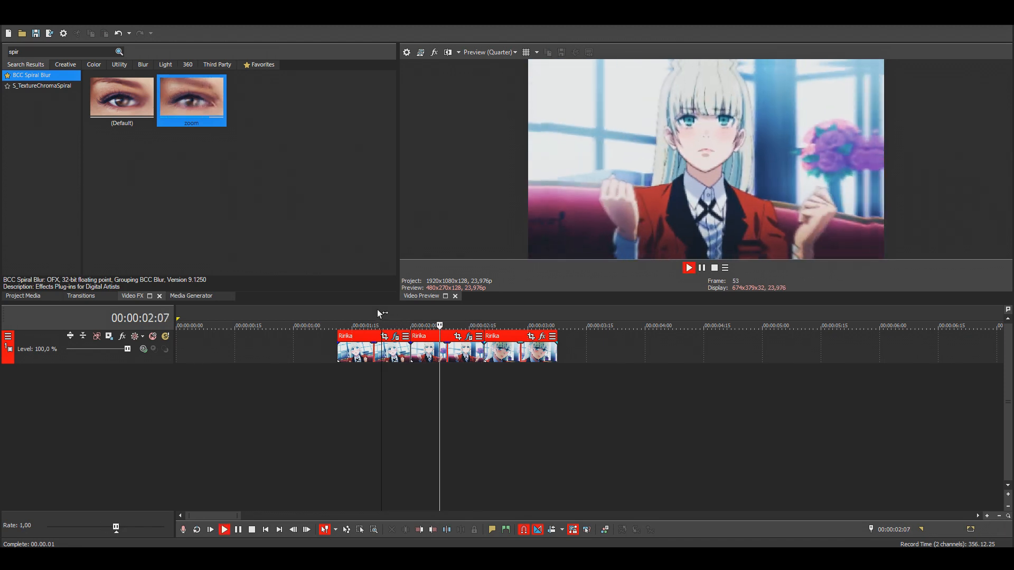
key("space")
left_click_drag(423, 315, 430, 315)
key("space")
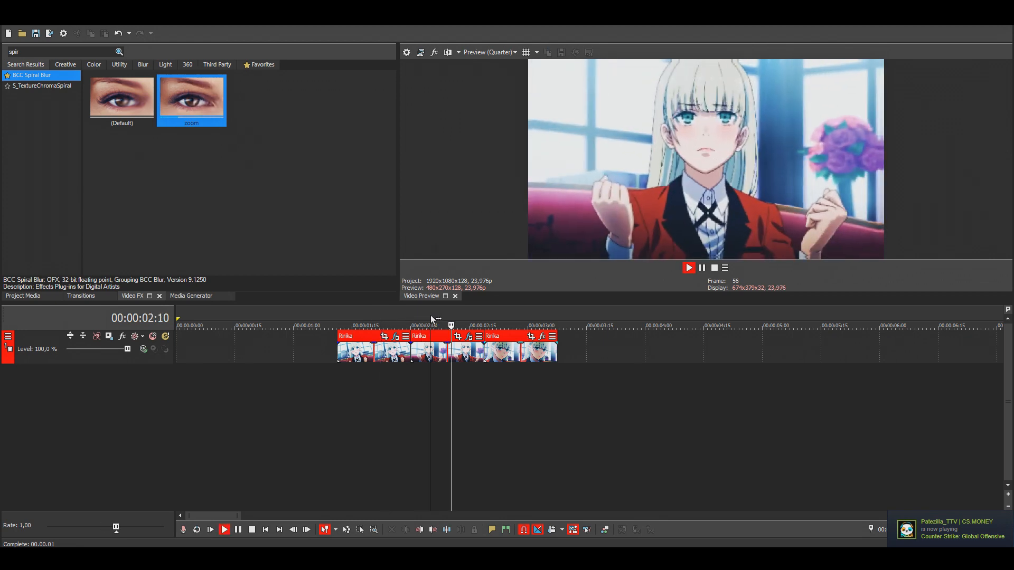
key("space")
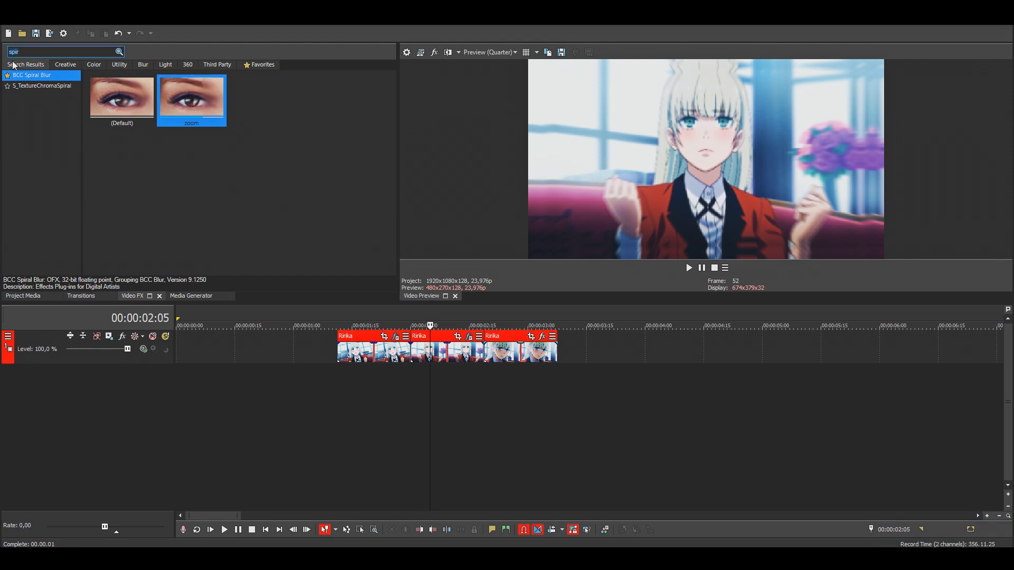
Step: Search the video effects for "moc" and place the playhead just after the second clip's start
key("BackSpace")
key("BackSpace")
key("BackSpace")
key("BackSpace")
type("moc")
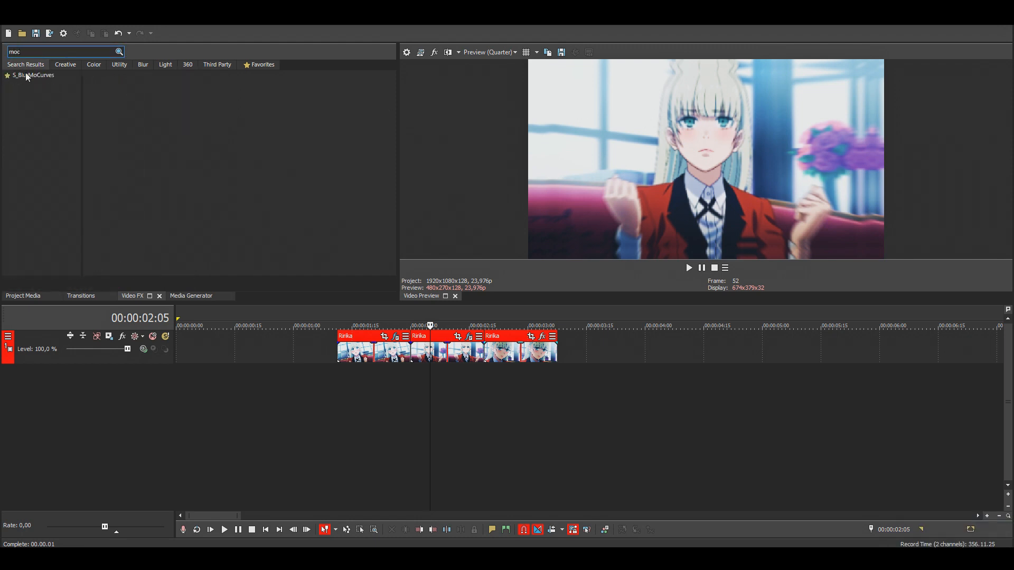
left_click(424, 317)
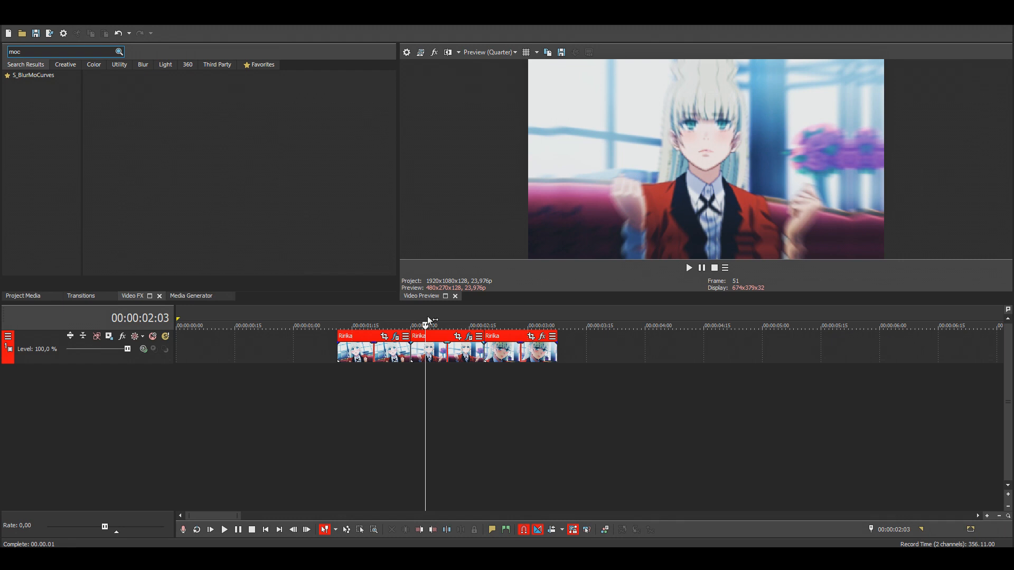
Step: Insert an empty video track above the clips and apply the Reflect preset of S_BlurMoCurves to that track
key("ctrl+shift+q")
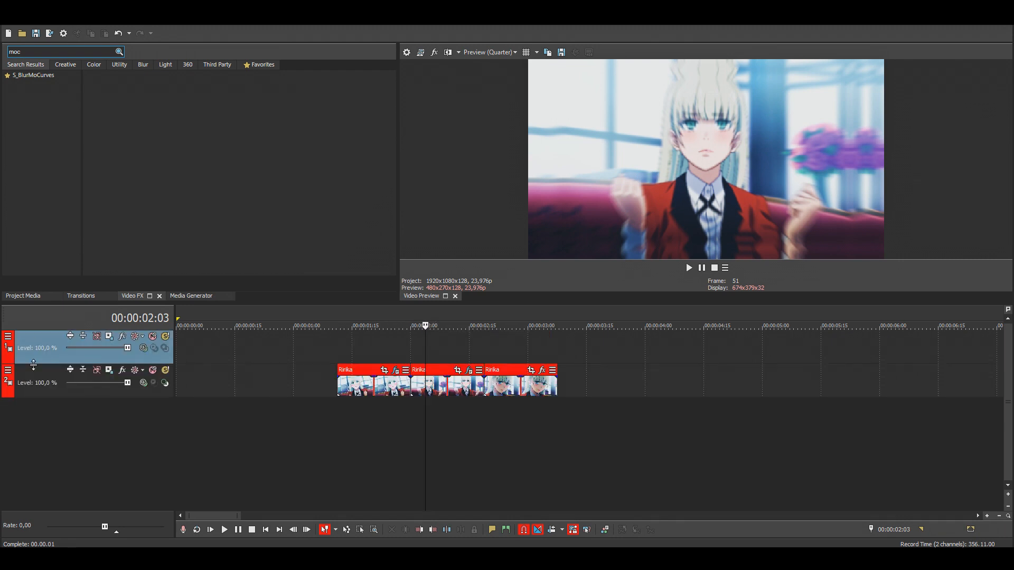
left_click(33, 77)
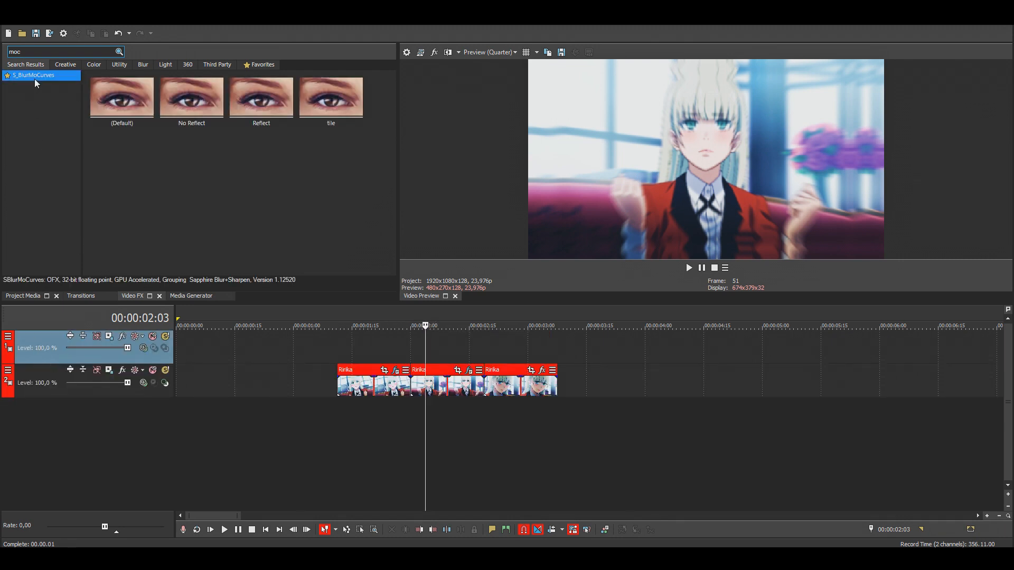
left_click_drag(267, 104, 75, 344)
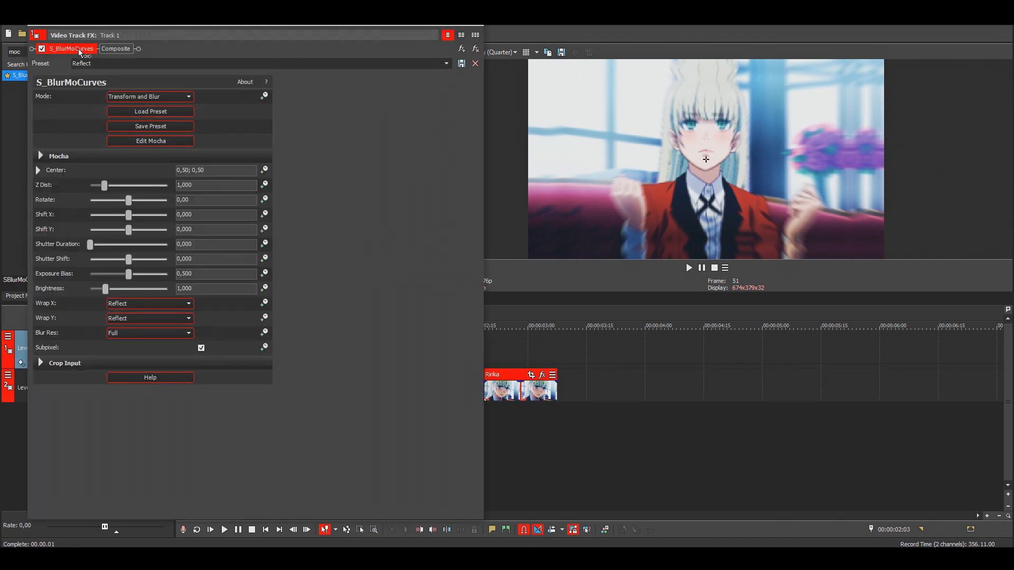
Step: Move S_BlurMoCurves after Composite in the new track's effect chain and set its Z Dist to 0,9
left_click_drag(172, 47, 178, 47)
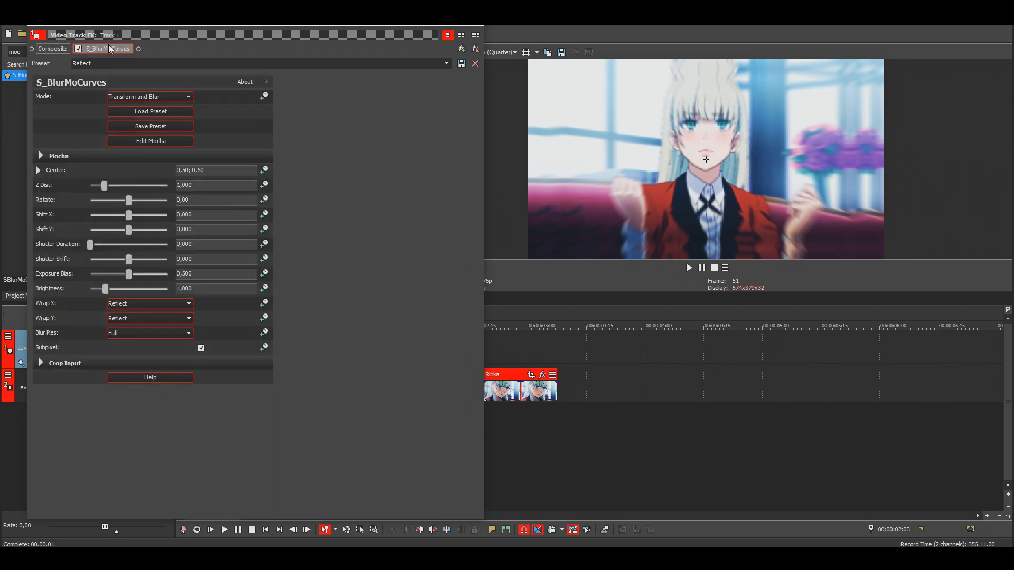
left_click(108, 185)
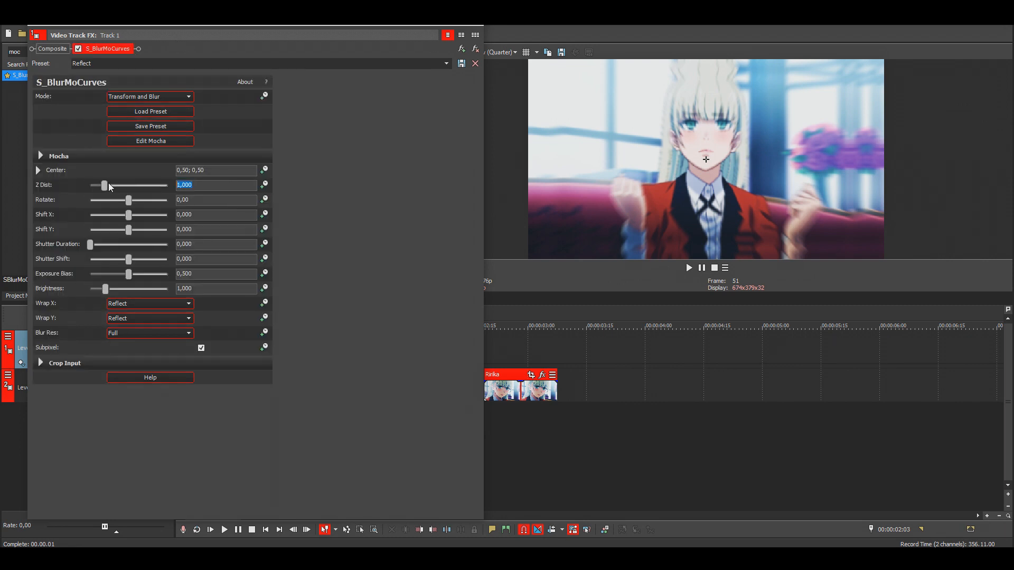
type(",9")
key("Return")
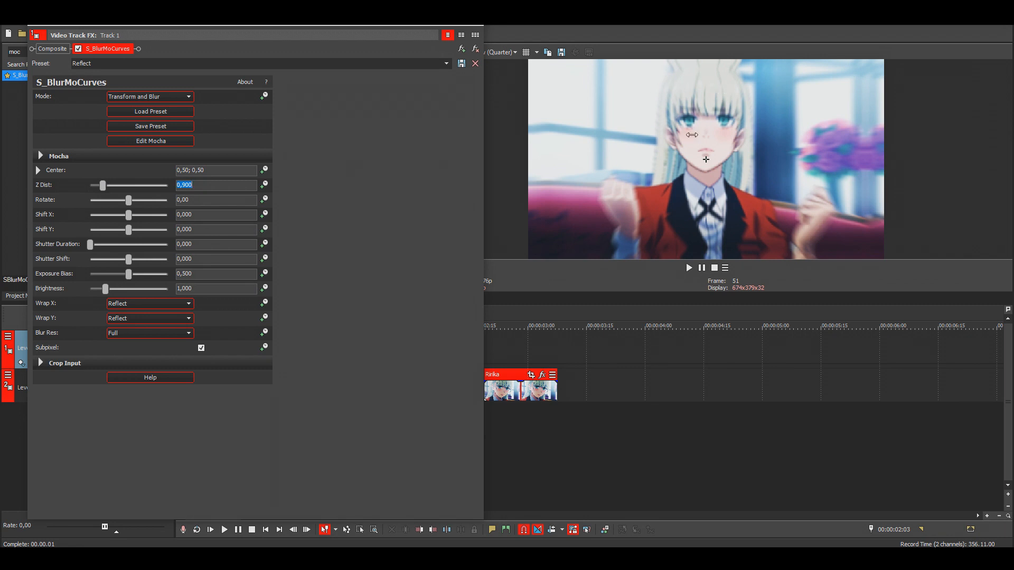
left_click(478, 22)
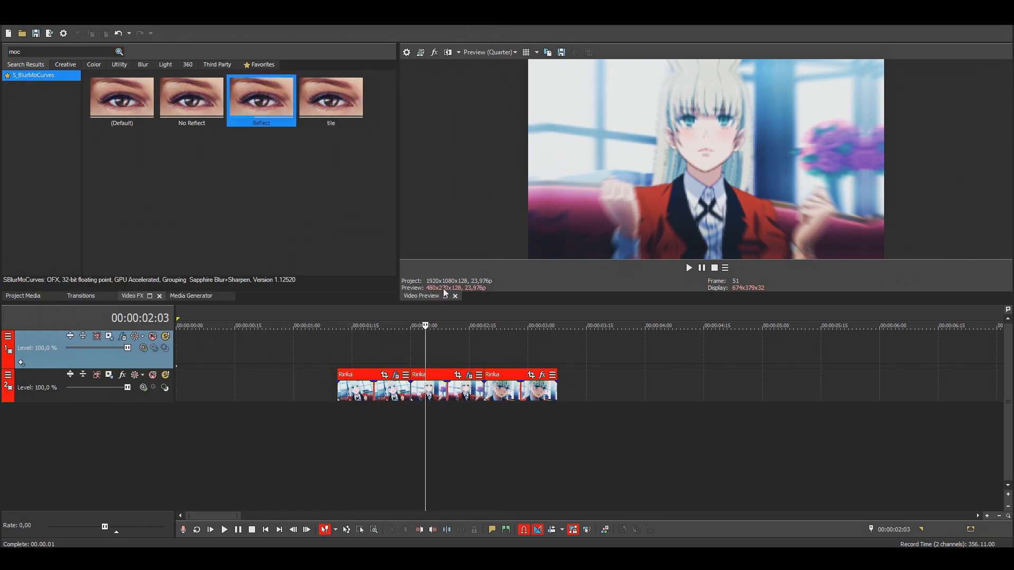
Step: Play back the transition repeatedly from the middle of the first clip to check it with the track-level effect applied
left_click(413, 354)
left_click(415, 353)
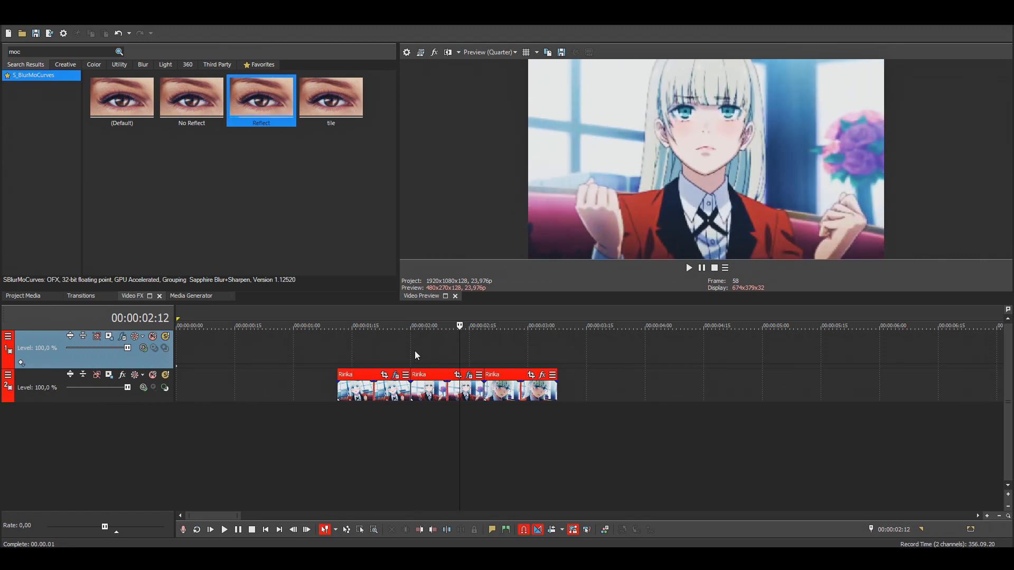
left_click(370, 344)
key("space")
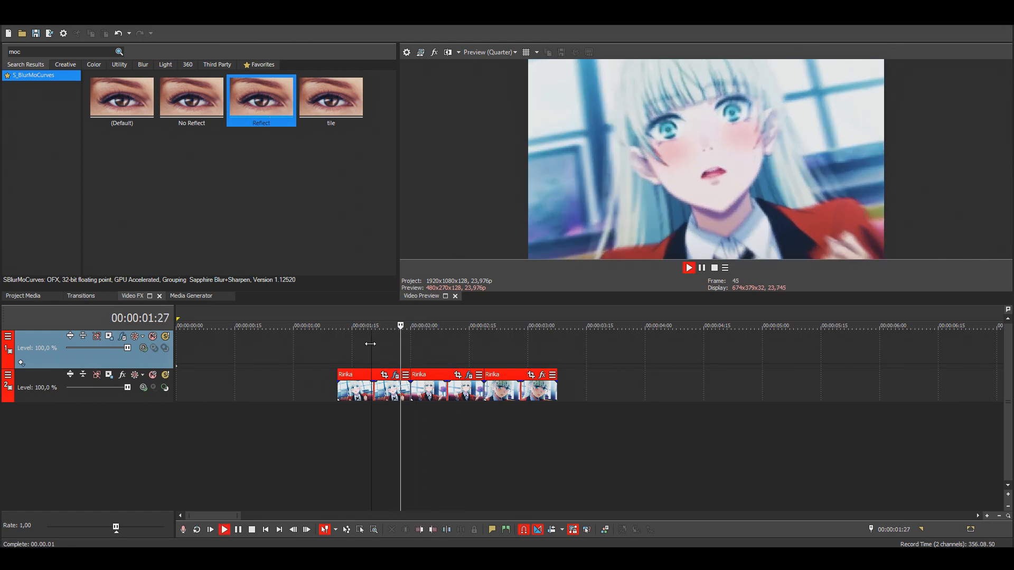
key("space")
key("space")
key("space")
key("space")
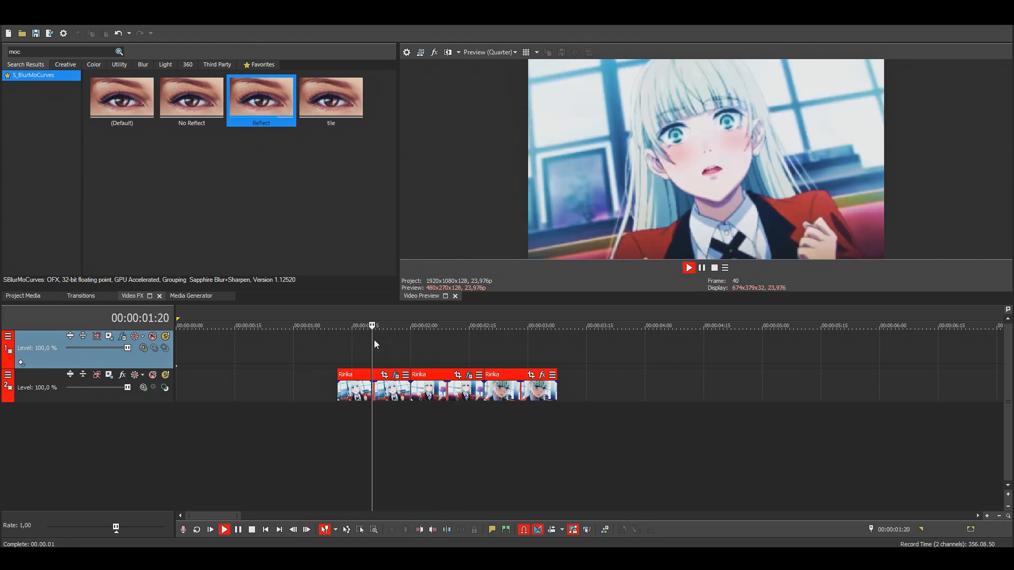
key("space")
key("space")
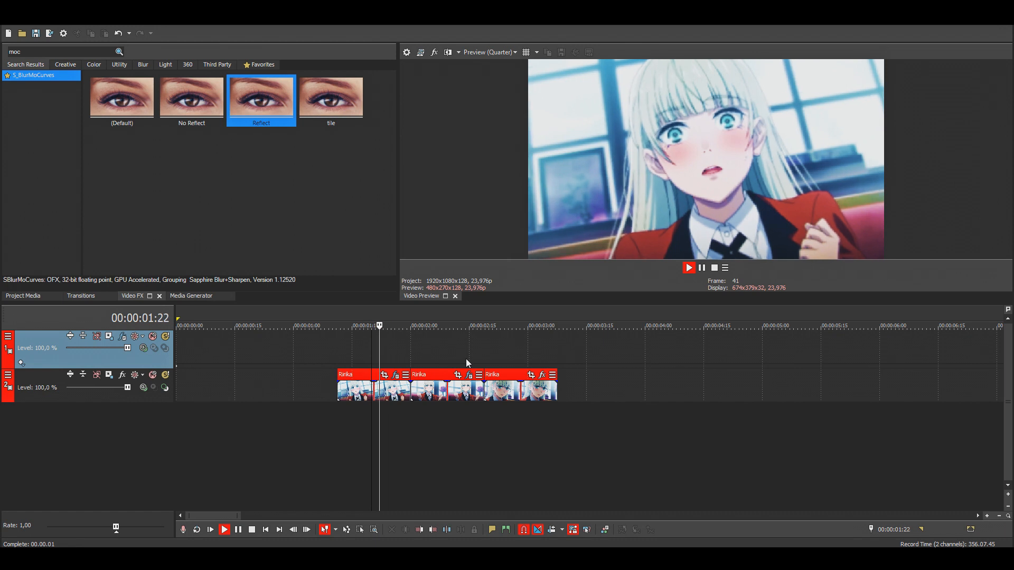
Step: Apply the Reflect preset of S_BlurMoCurves to the second clip and place the effect directly after Pan/Crop
key("space")
left_click(464, 341)
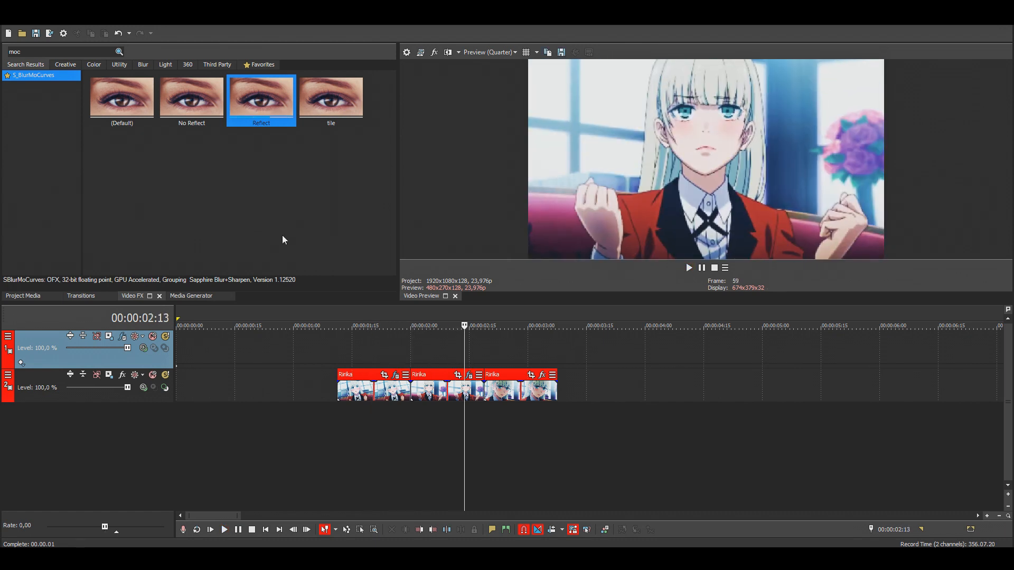
left_click_drag(271, 126, 417, 300)
left_click_drag(441, 333, 471, 388)
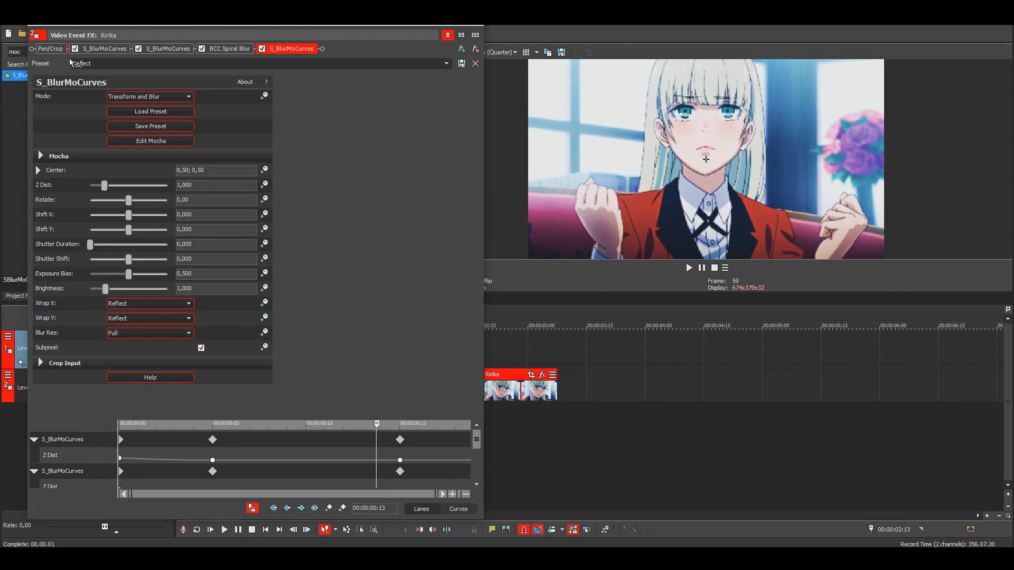
mouse_move(136, 31)
left_mouse_down()
mouse_move(185, 60)
mouse_move(229, 65)
mouse_move(135, 35)
left_mouse_up()
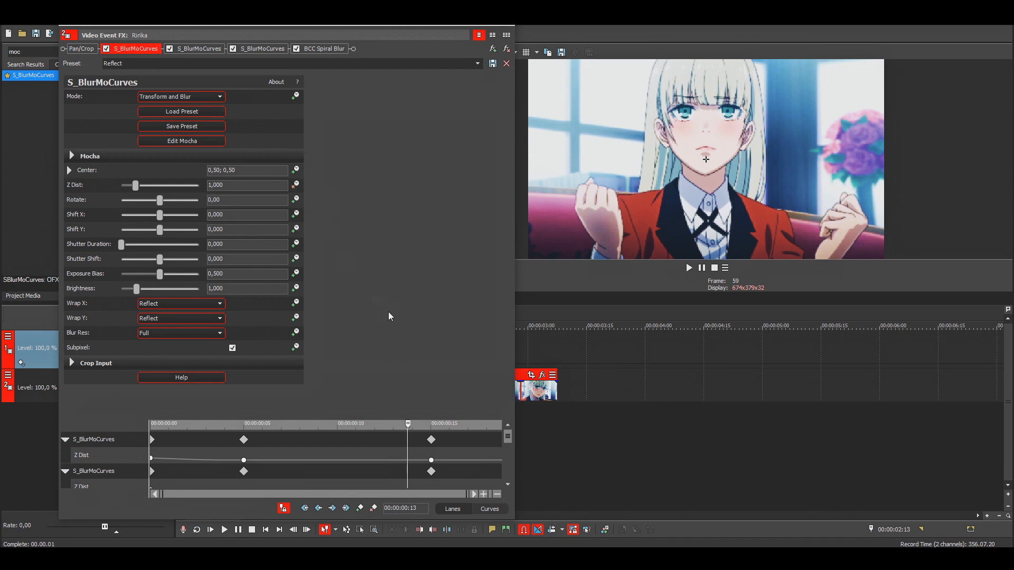
Step: Set the new S_BlurMoCurves Z Dist to 1,75 at the end of the second clip, at 00:00:00:18
left_click_drag(467, 419, 467, 194)
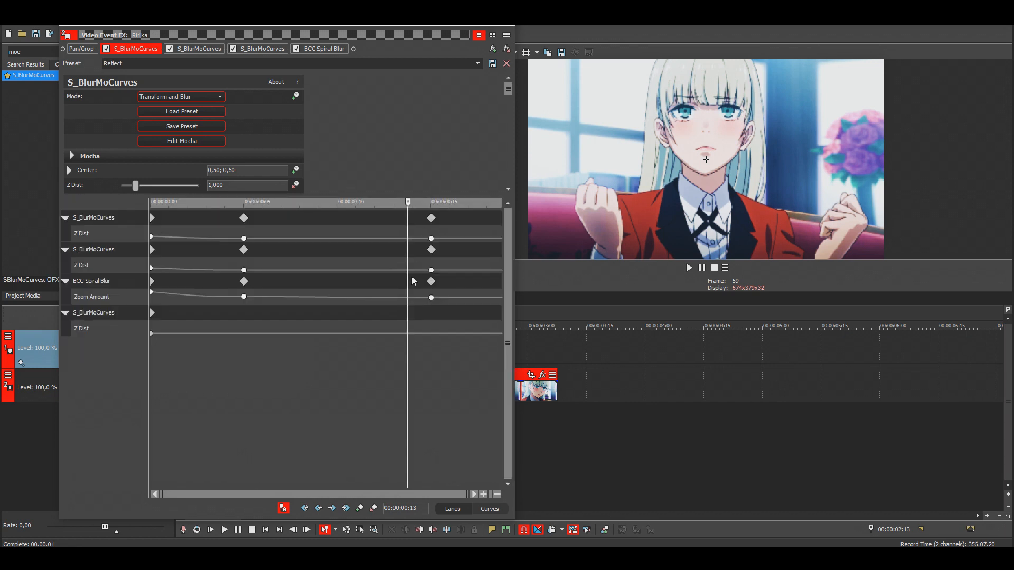
scroll(431, 156, "down", 1)
left_click_drag(477, 340, 494, 347)
left_click(495, 349)
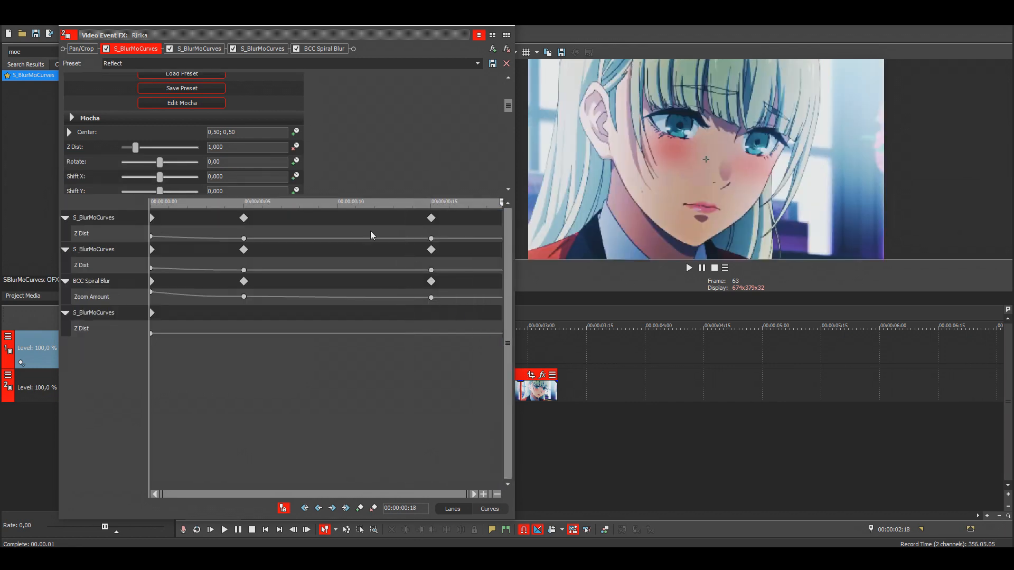
left_click_drag(245, 147, 213, 148)
type("75")
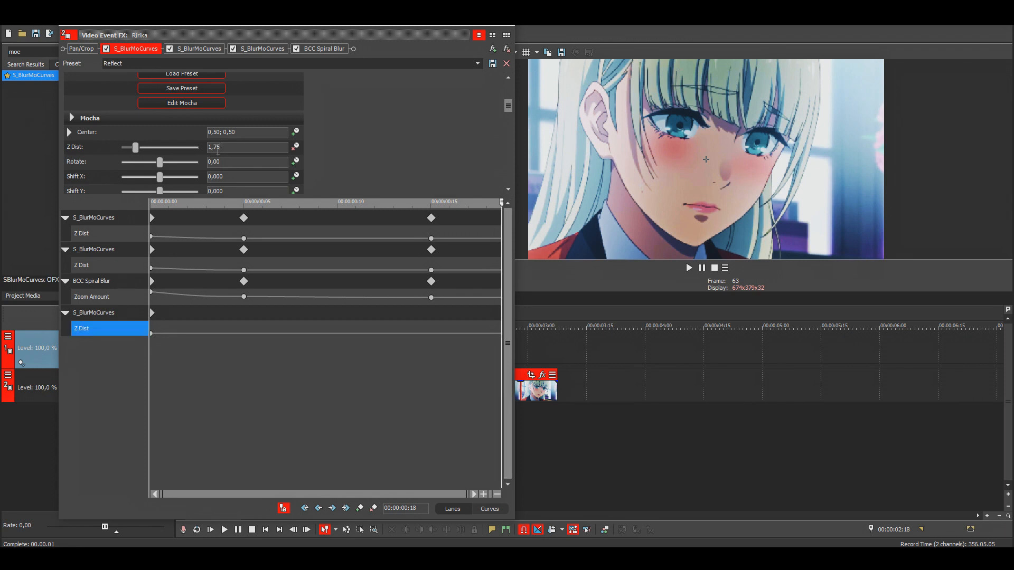
key("Return")
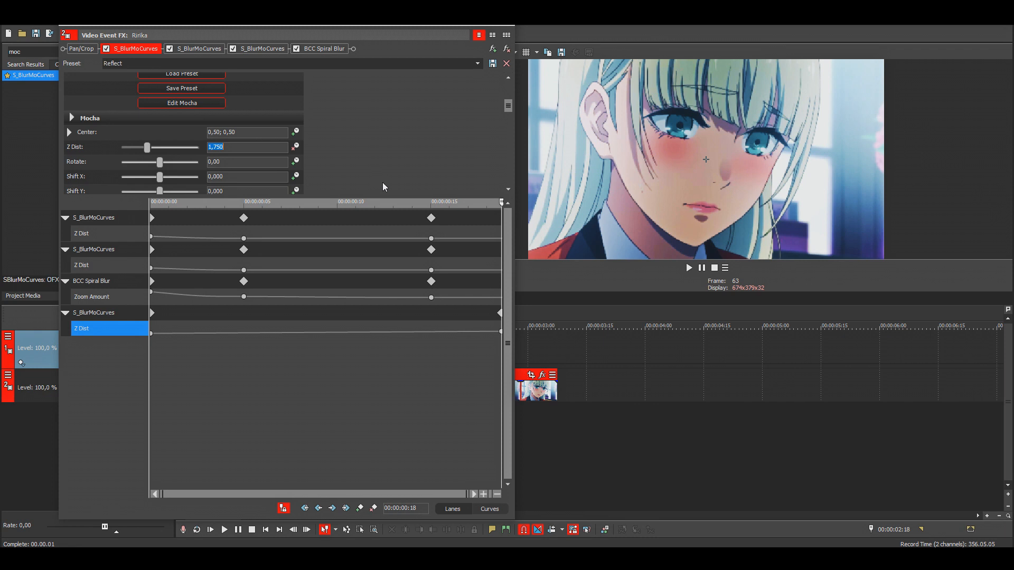
Step: Go back five frames from the end keyframe and reorder the new S_BlurMoCurves so its keyframe lane comes first
left_click(500, 332)
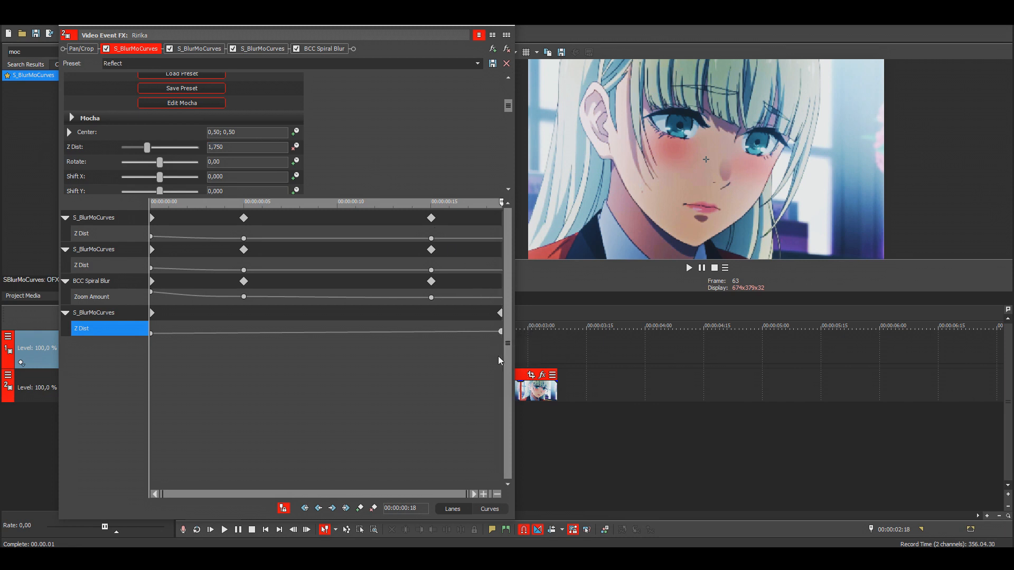
key("Left")
key("Left")
key("Left")
key("Left")
key("Left")
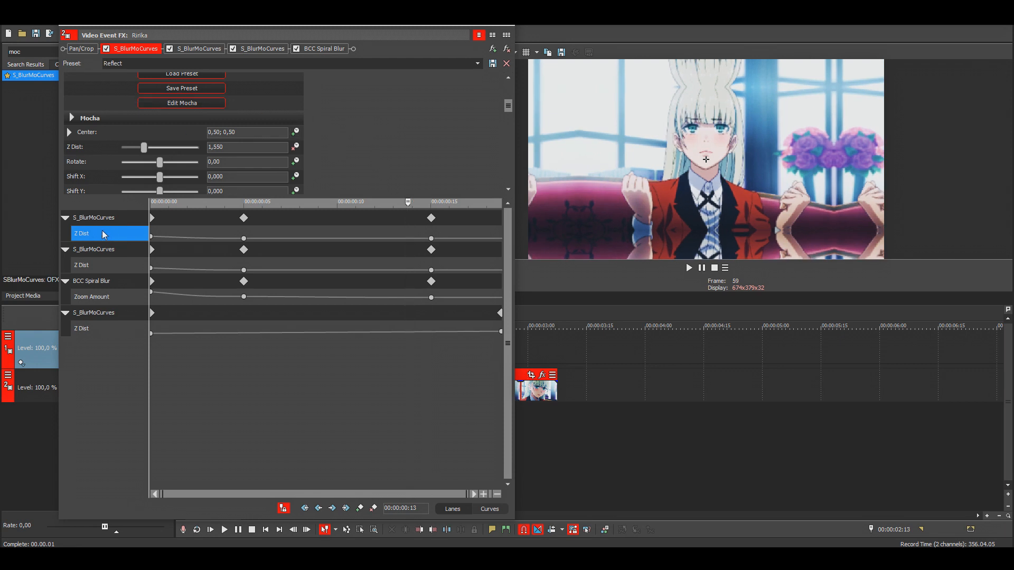
left_click(145, 49)
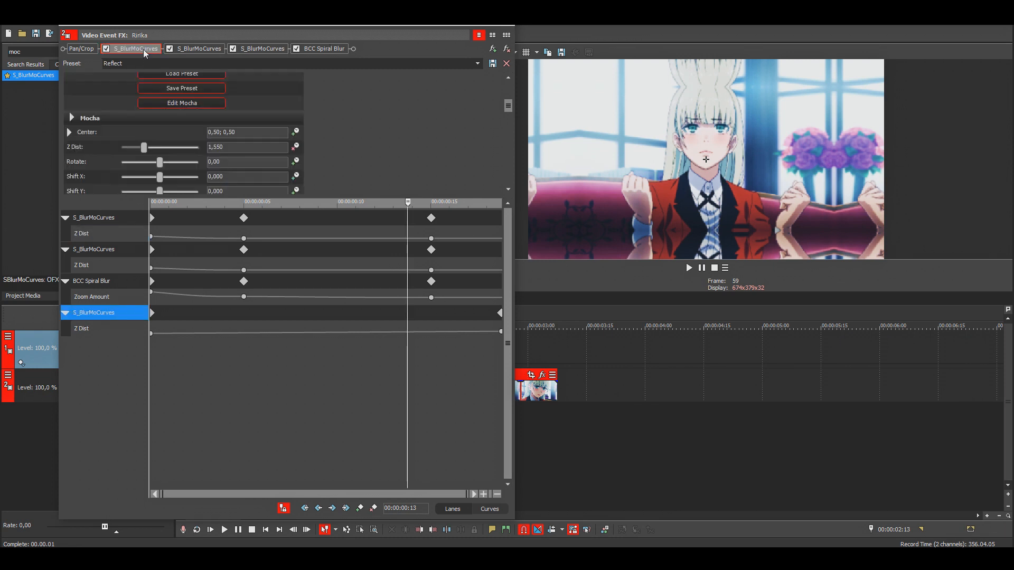
mouse_move(143, 49)
left_mouse_down()
mouse_move(88, 50)
mouse_move(163, 51)
left_mouse_up()
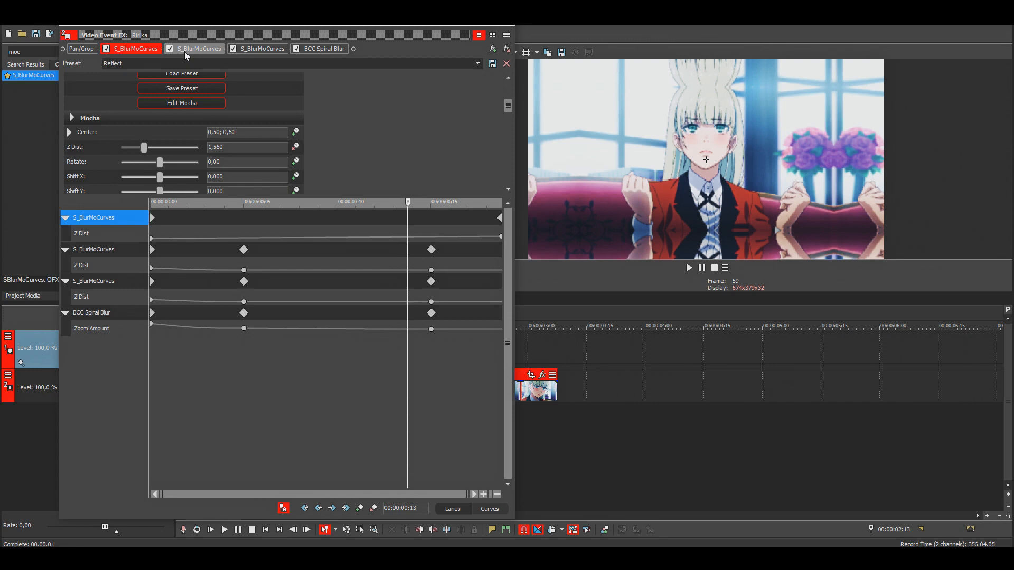
Step: Add a Z Dist keyframe of 1,075 to the first S_BlurMoCurves five frames before the clip's end, at 00:00:00:13
left_click(501, 237)
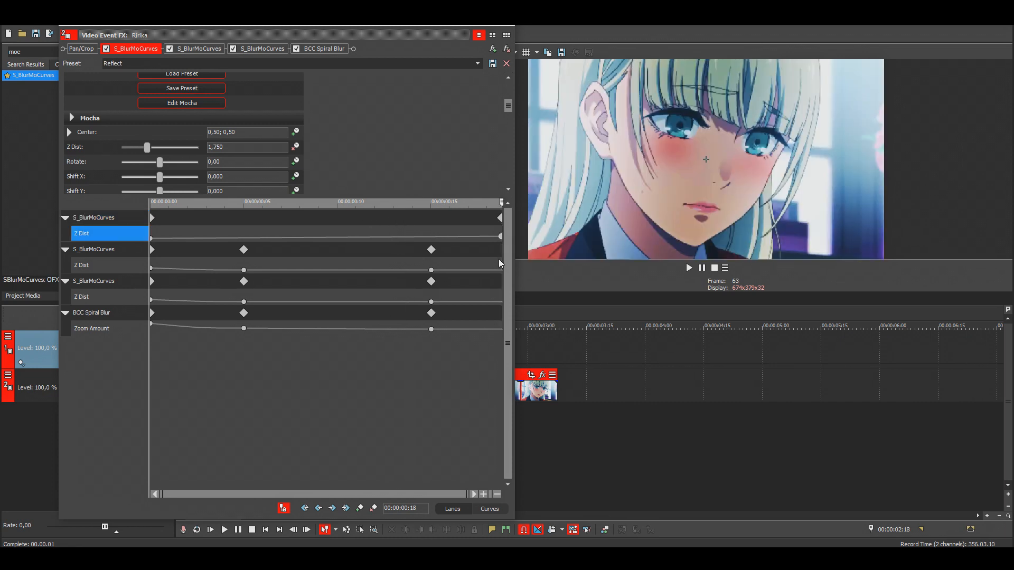
key("Left")
key("Left")
key("Left")
key("Left")
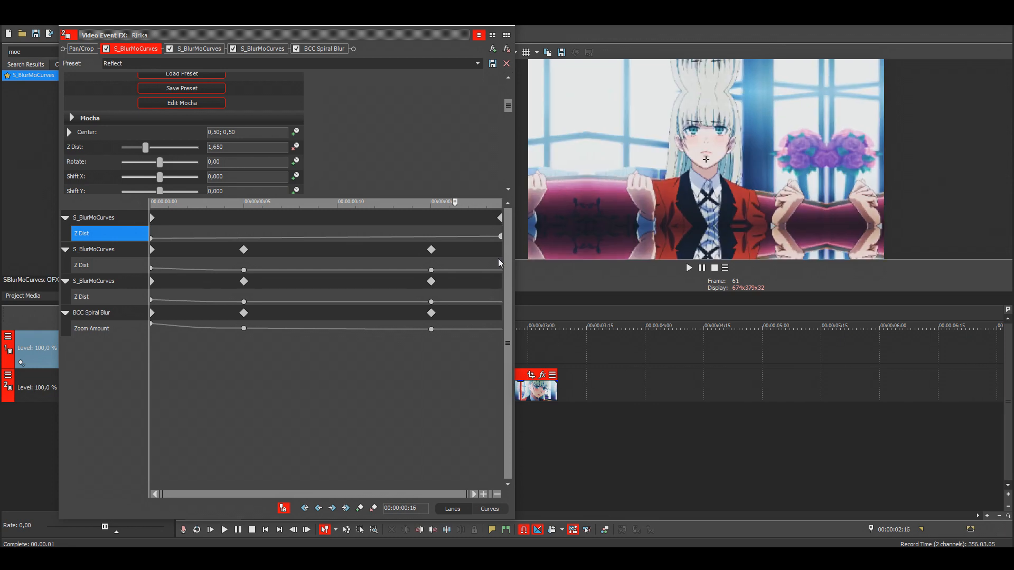
left_click_drag(243, 147, 213, 151)
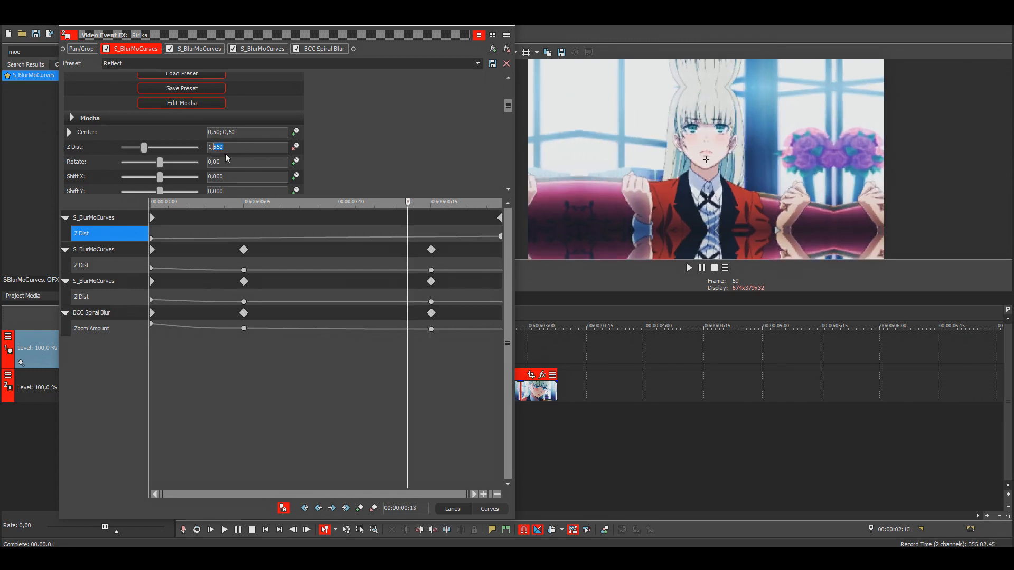
type("075")
key("Return")
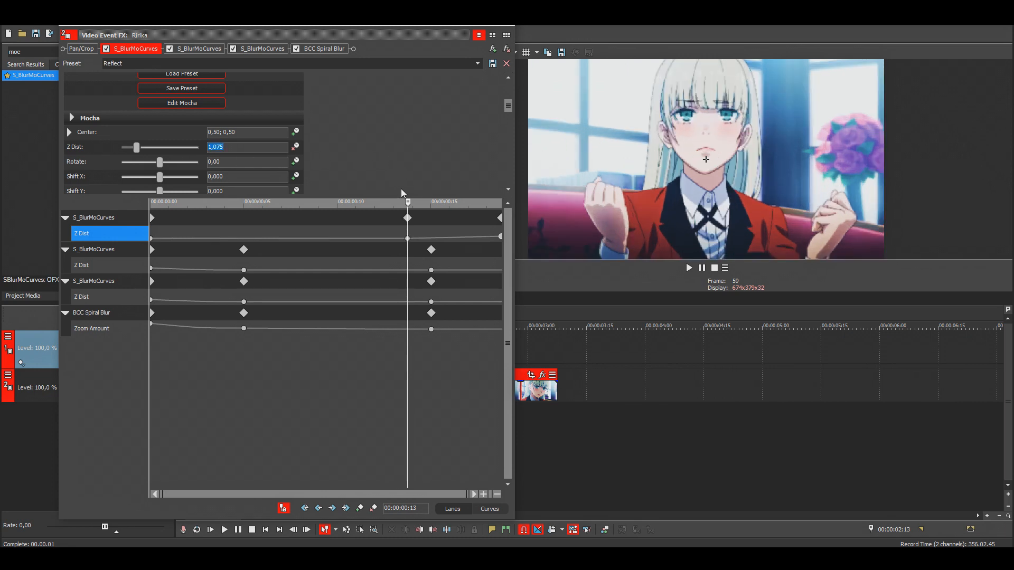
Step: Move the starting Z Dist keyframe to 00:00:00:03, ten frames before the 1,075 keyframe
left_click(407, 238)
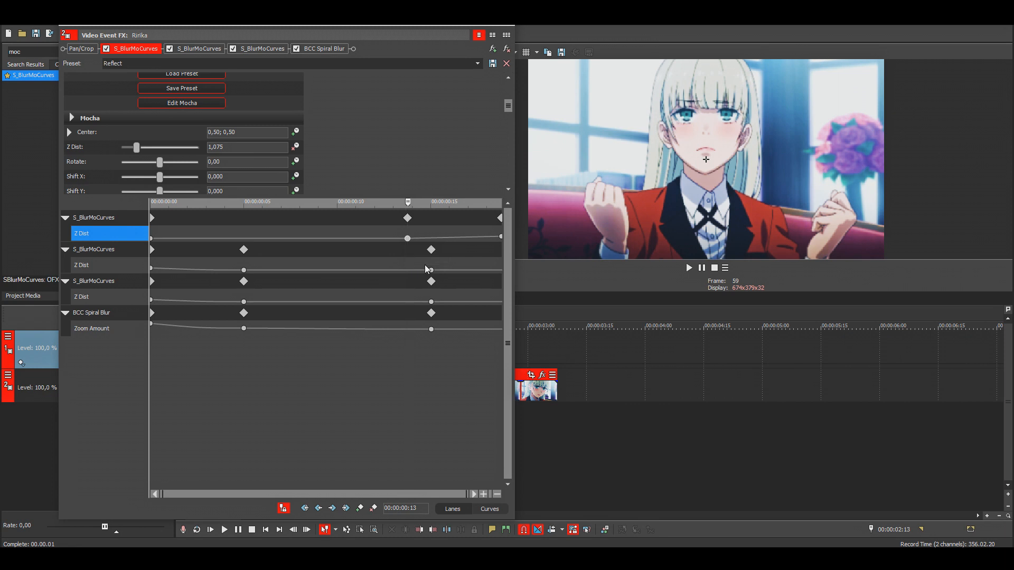
key("Left")
key("Left")
key("Left")
key("Left")
key("Left")
key("Left")
key("Left")
key("Left")
key("Left")
key("Left")
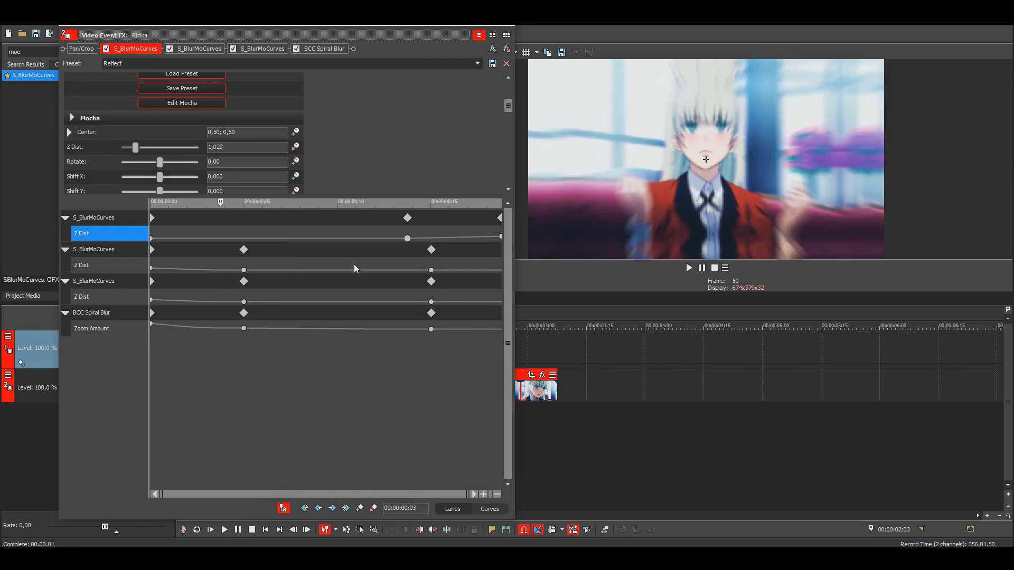
left_click_drag(152, 240, 225, 239)
Step: Set the Z Dist keyframes to Manual and shape the curve to stay nearly flat and rise steeply at the end
mouse_move(501, 238)
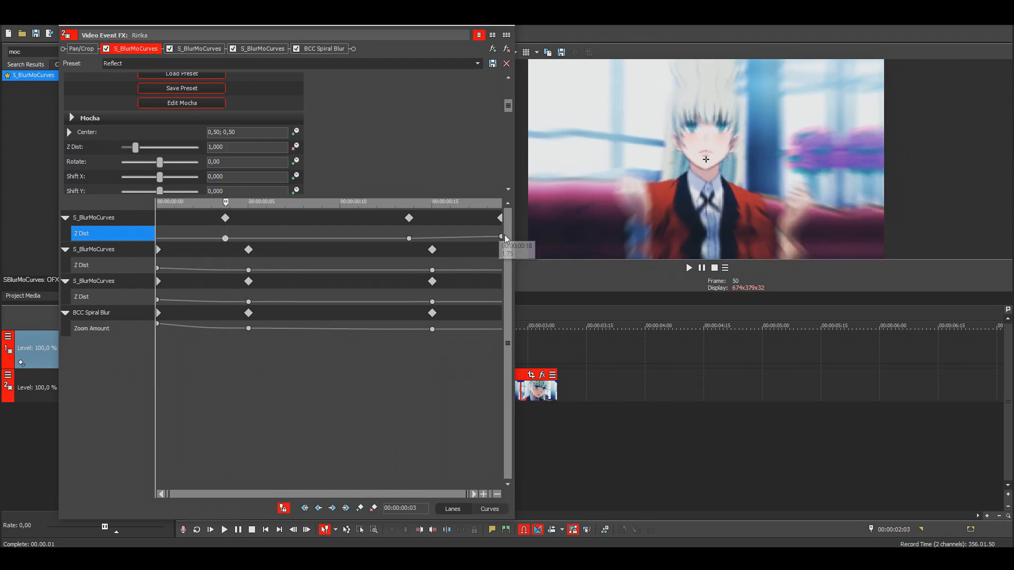
right_click(501, 238)
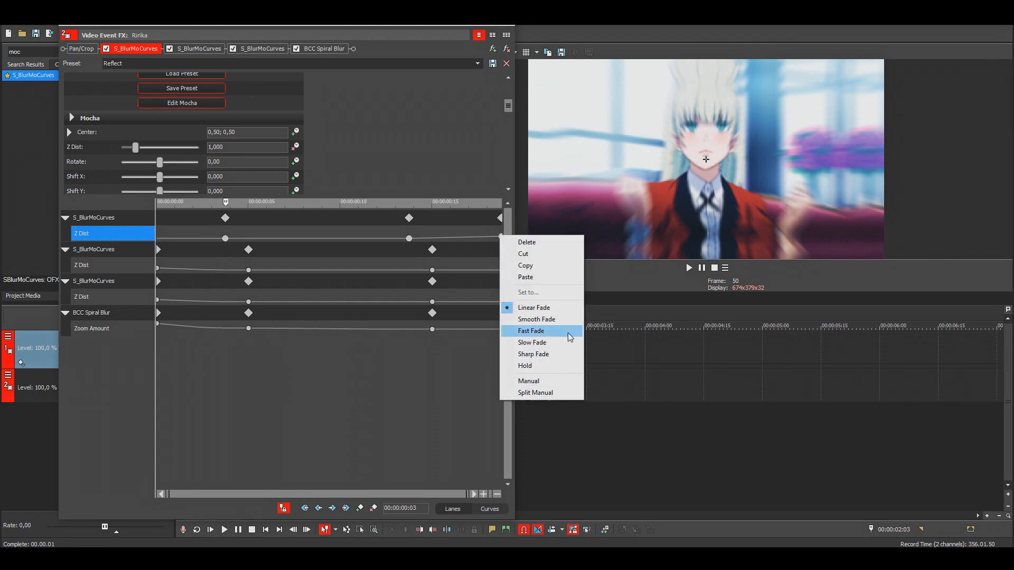
left_click(570, 383)
left_click(489, 509)
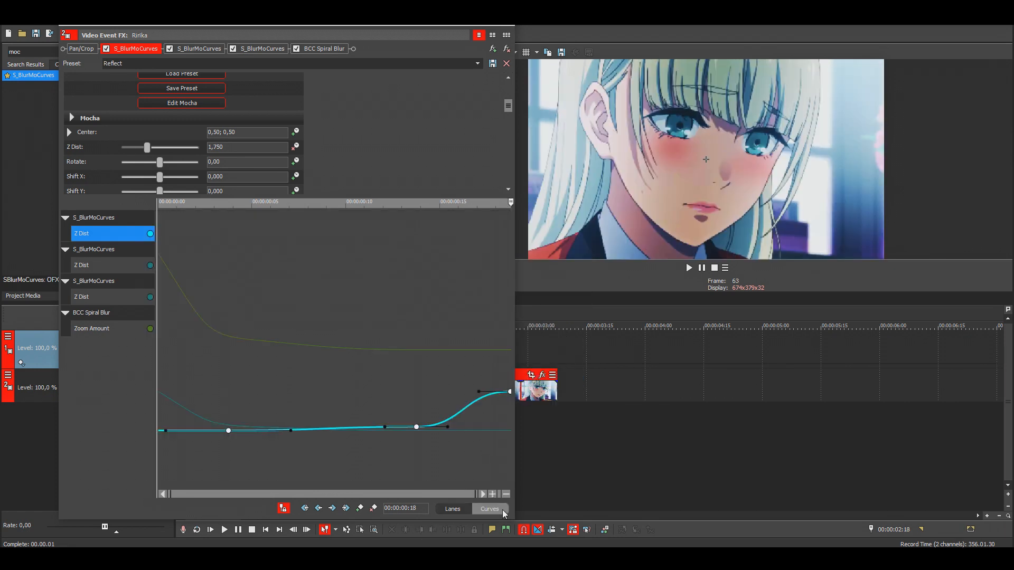
left_click_drag(385, 427, 299, 434)
left_click_drag(478, 393, 385, 454)
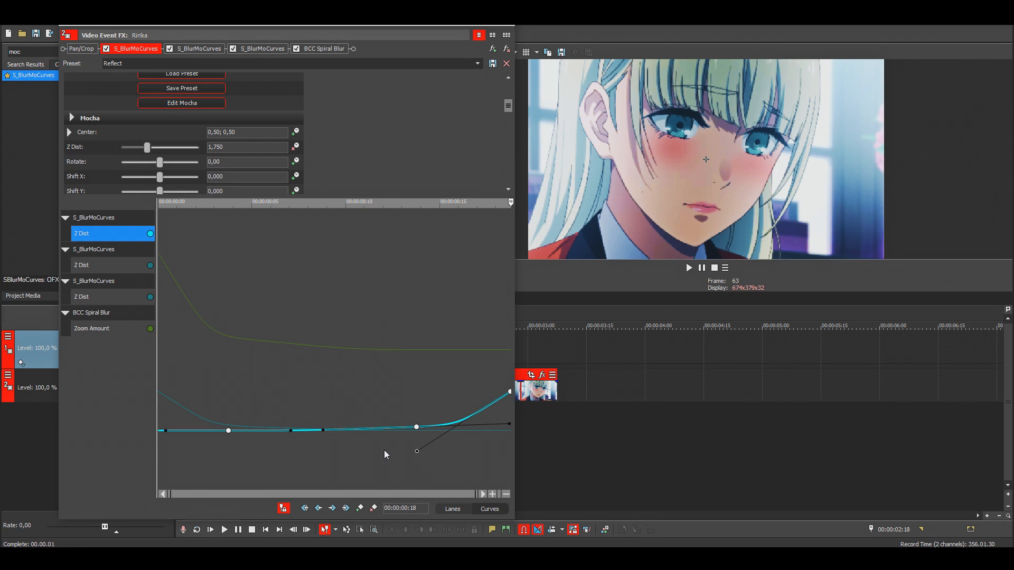
Step: Close the effect settings and play back the second clip from its start to check the zoom
left_click(506, 19)
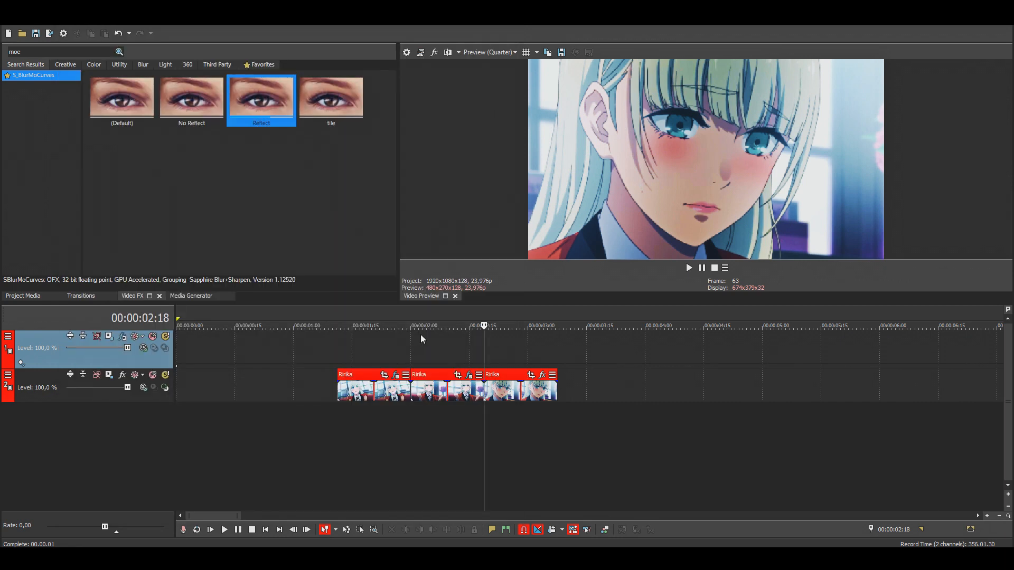
left_click(418, 343)
key("space")
key("space")
key("space")
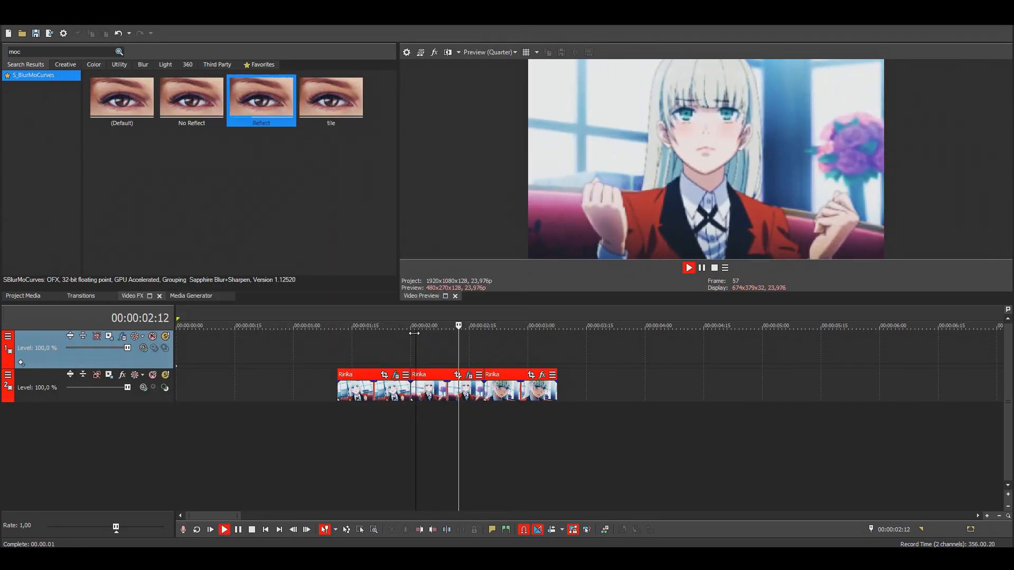
key("space")
Step: Apply the Reflect preset of S_BlurMoCurves to the third clip, animate Z Dist and move its keyframe to 00:00:00:13
left_click(489, 340)
left_click(485, 342)
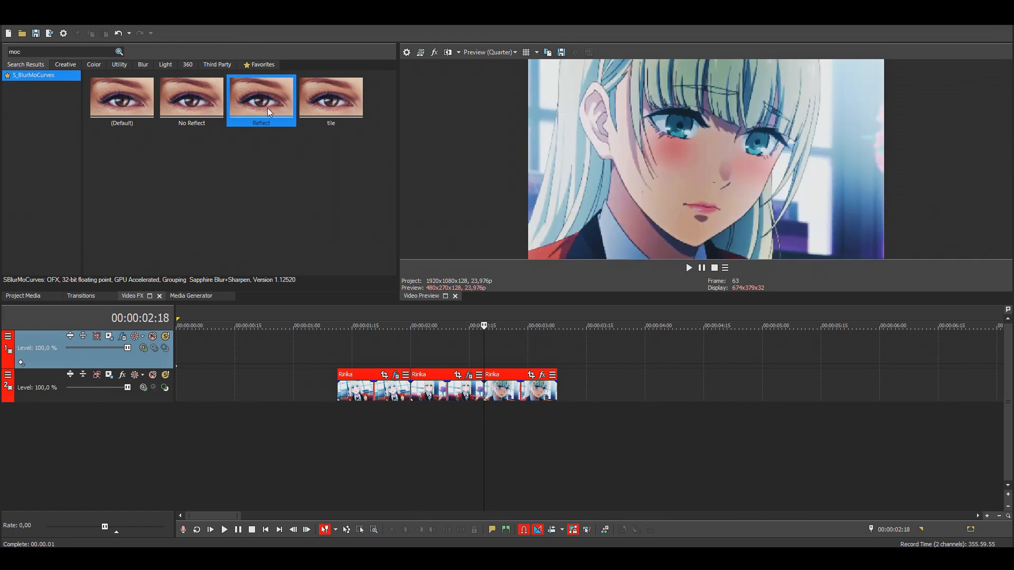
left_click_drag(264, 121, 501, 380)
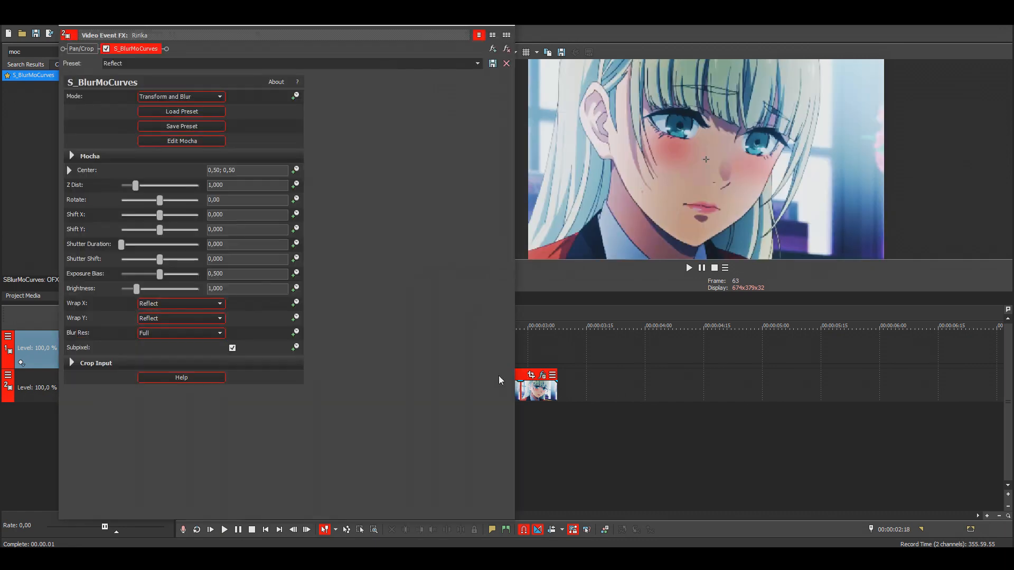
left_click(296, 184)
left_click_drag(152, 460, 407, 460)
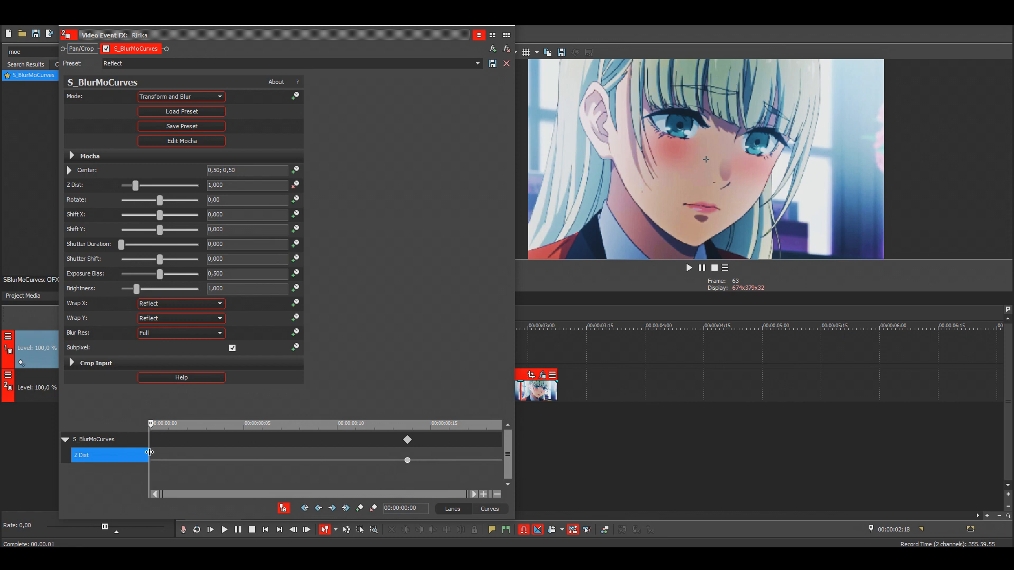
Step: Set the Z Dist to 0,25 at the start of the third clip
left_click_drag(179, 453, 147, 465)
left_click(245, 186)
type(",25")
key("Return")
left_click(151, 462)
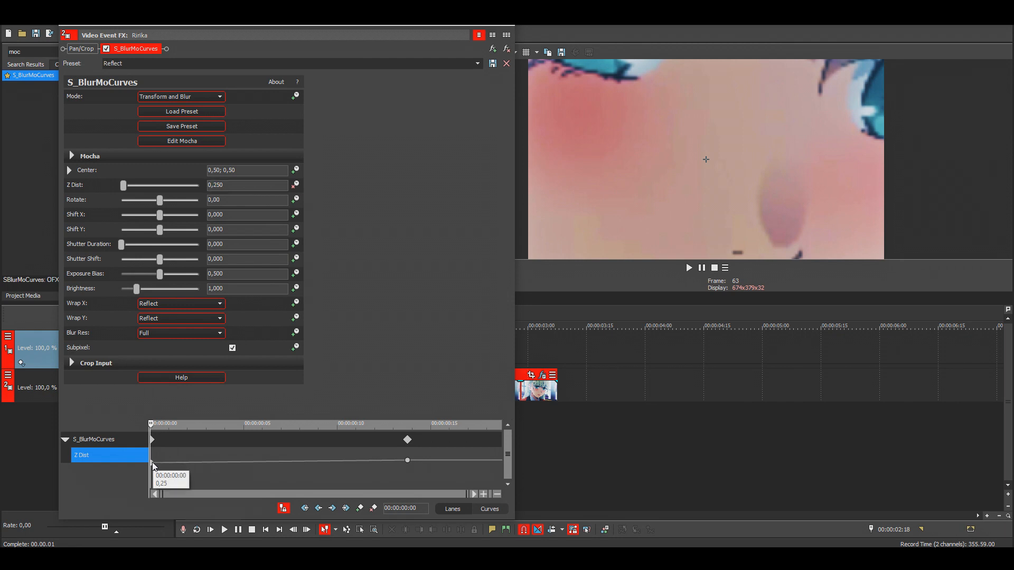
Step: Add a Z Dist keyframe of 0,925 at 00:00:00:05 and move the last keyframe to 00:00:00:15
left_click(264, 462)
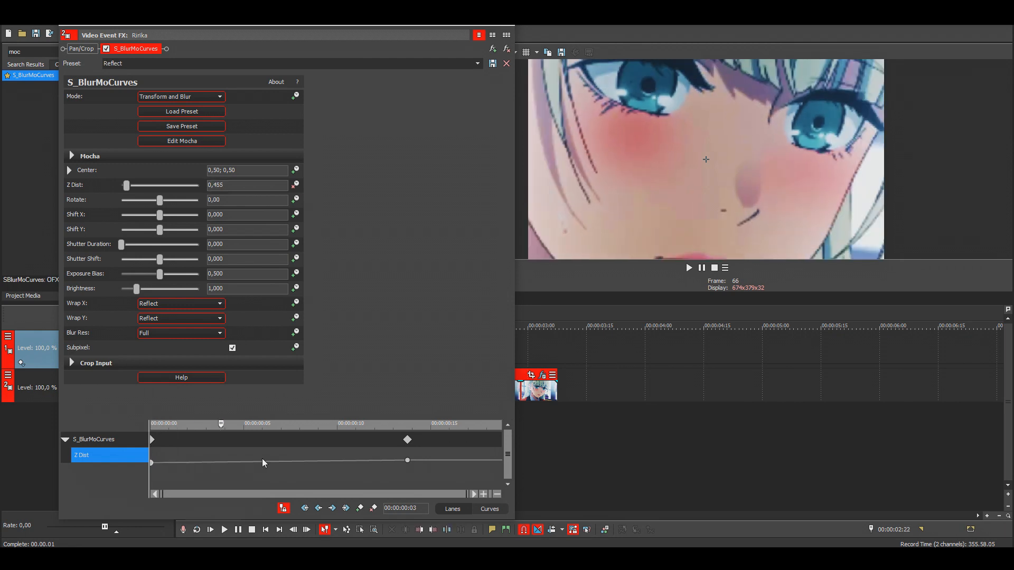
left_click_drag(257, 186, 214, 187)
type("925")
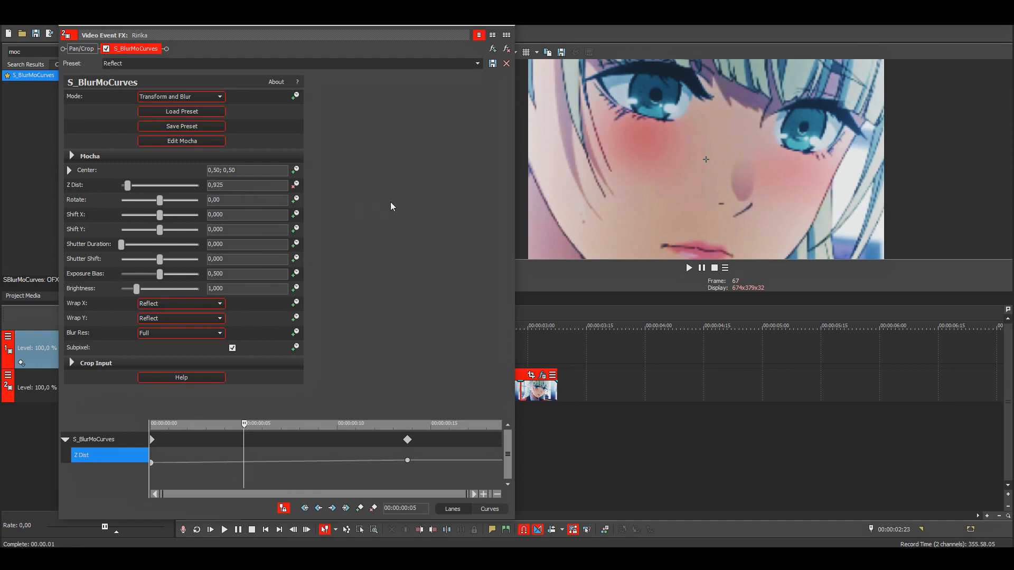
key("Return")
left_click(245, 460)
key("space")
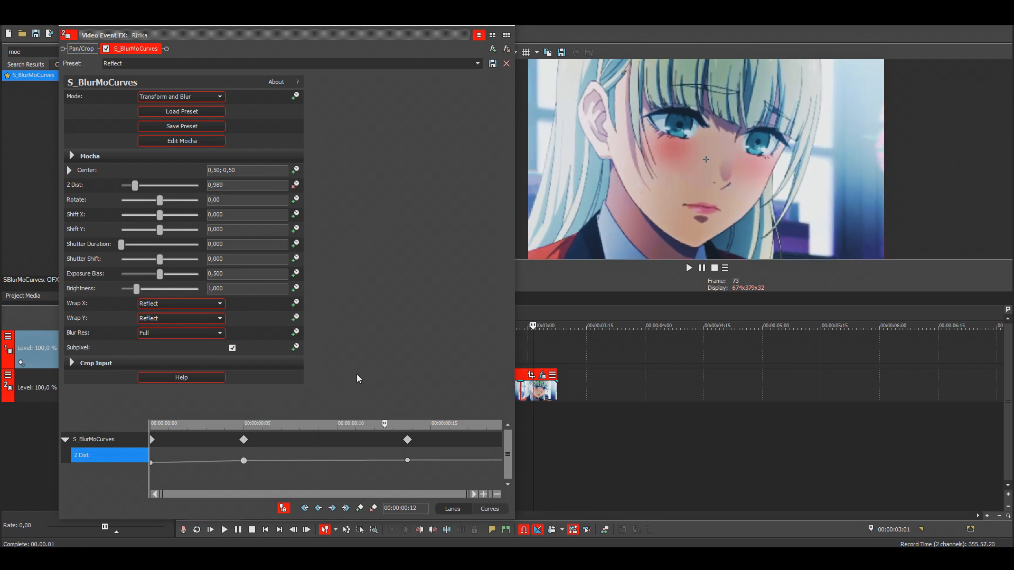
left_click_drag(407, 461, 434, 462)
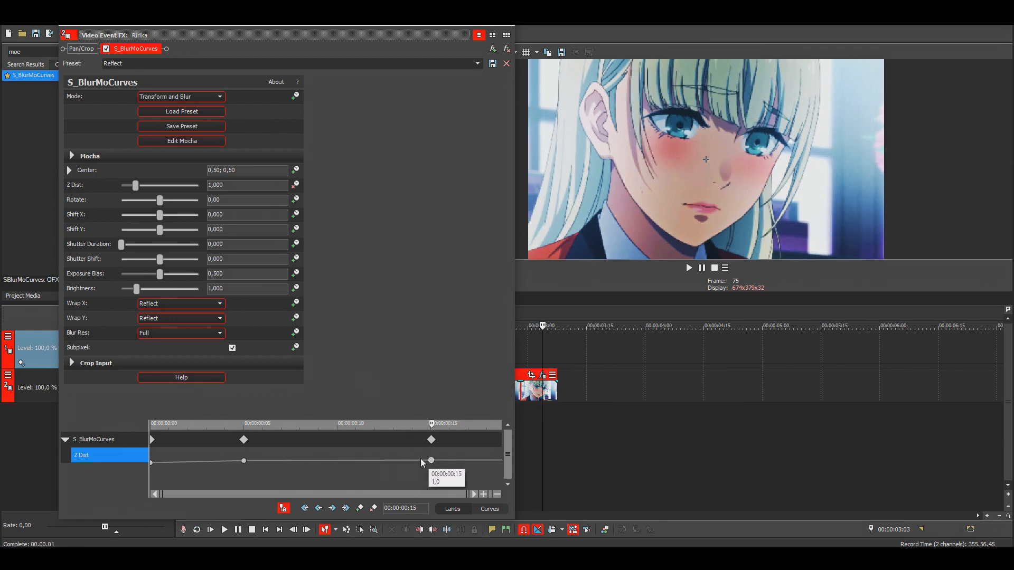
Step: Set the third clip's Z Dist keyframes to Manual interpolation and display them as curves
left_click(152, 463)
right_click(153, 464)
left_click(193, 446)
left_click(432, 461)
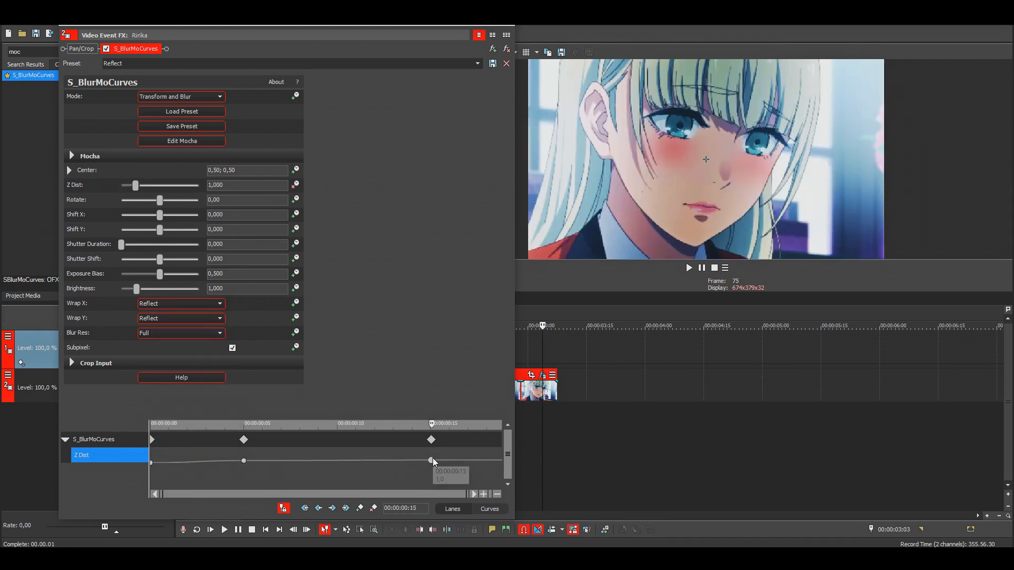
right_click(432, 461)
left_click(432, 462)
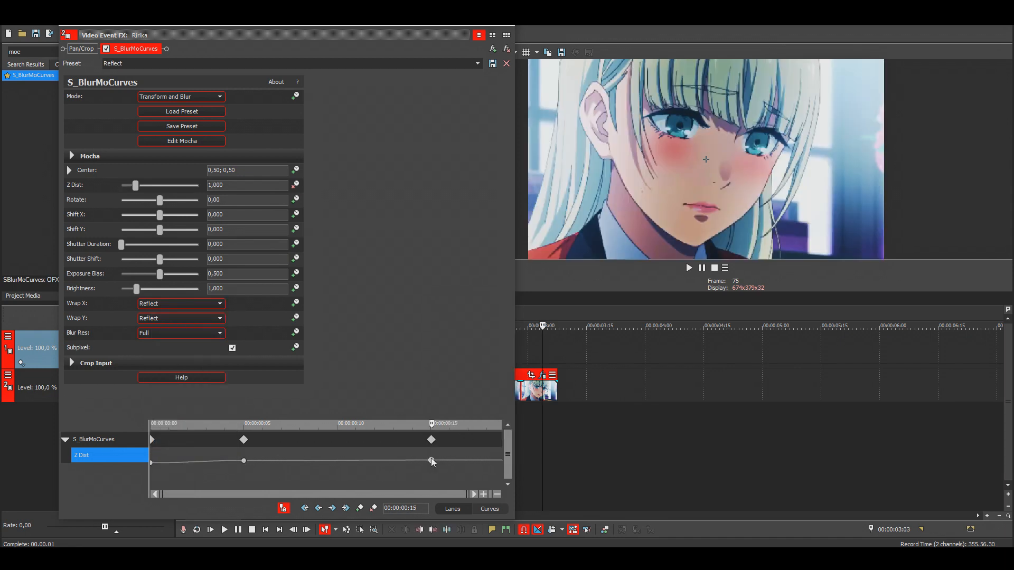
right_click(151, 463)
left_click(212, 443)
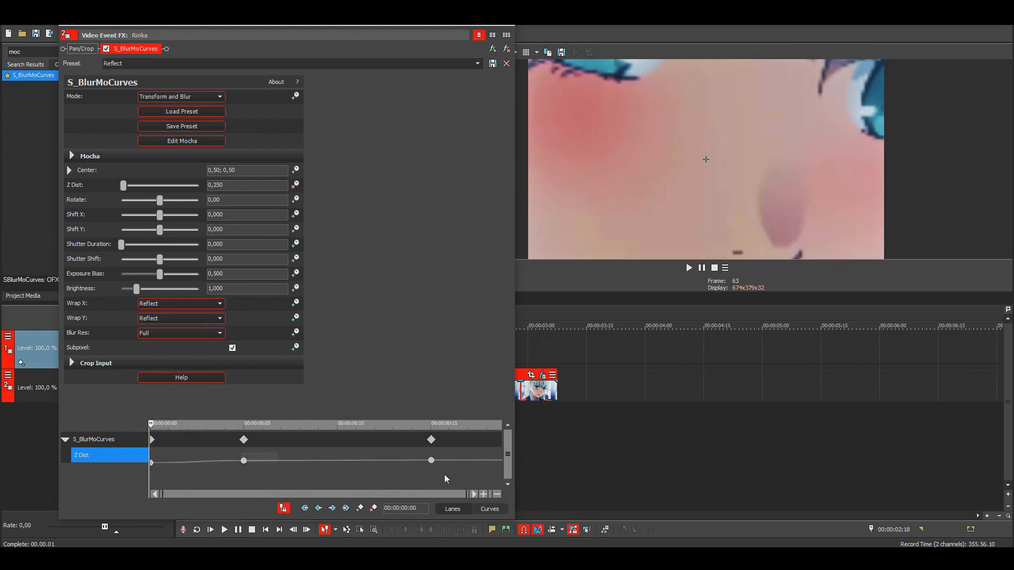
left_click(489, 509)
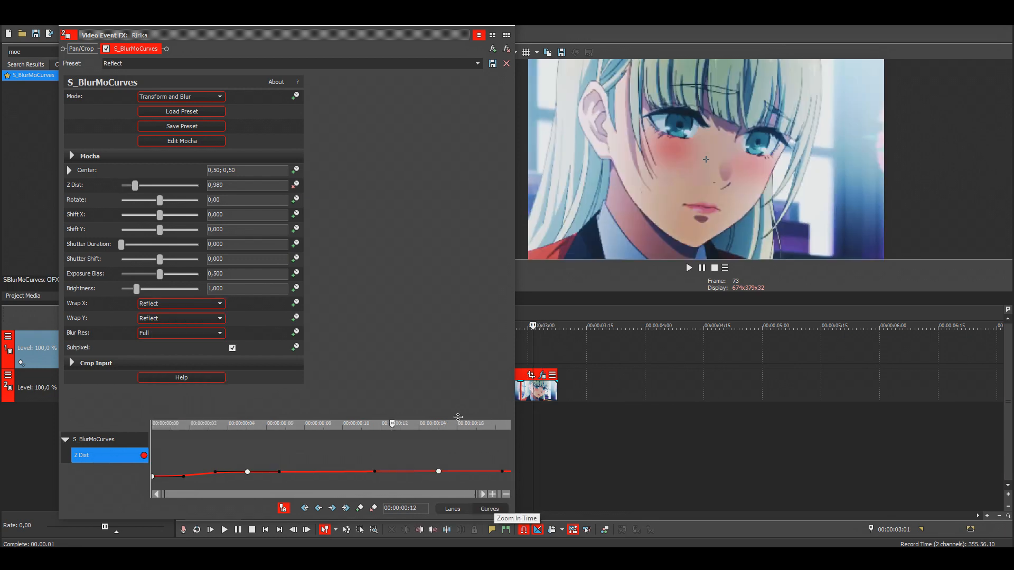
Step: Reshape the third clip's Z Dist curve with a steep rise from the start keyframe and a longer ease out of the middle keyframe
left_click_drag(460, 419, 457, 113)
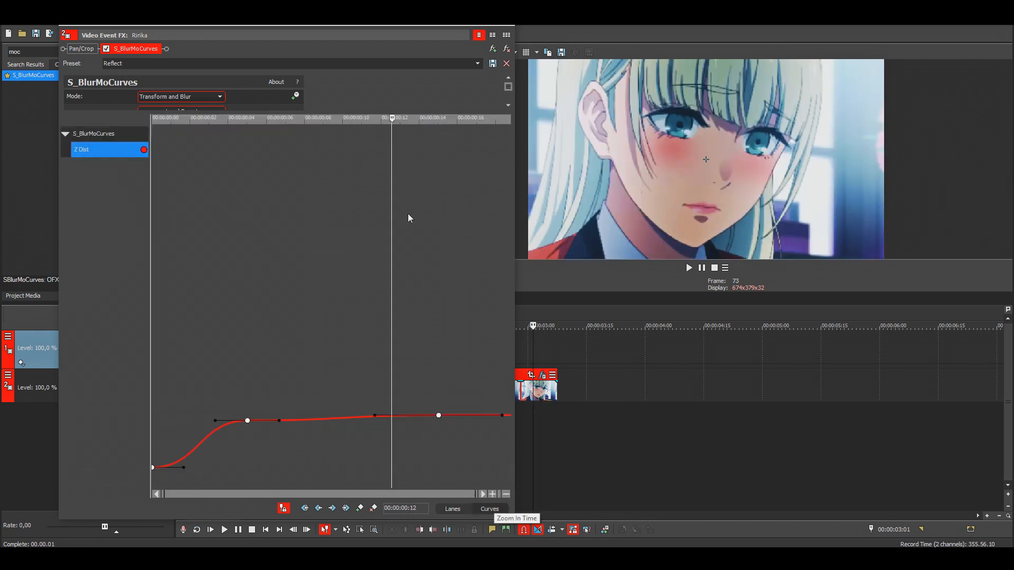
left_click_drag(279, 420, 365, 414)
left_click_drag(183, 467, 246, 389)
left_click(506, 21)
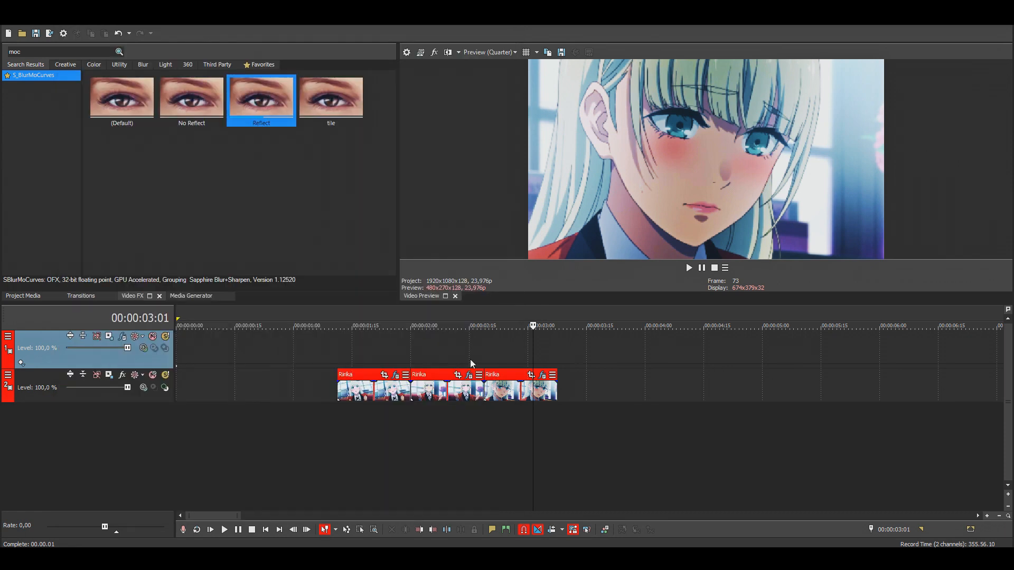
Step: Play back and scrub through the transitions between the clips to examine the zoom motion
left_click(445, 340)
key("space")
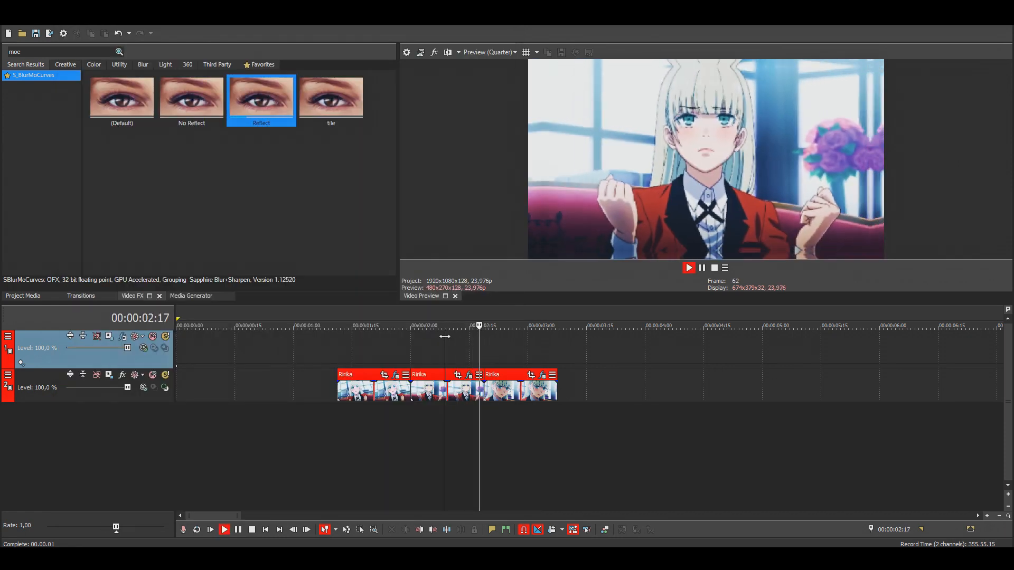
key("space")
left_click(396, 346)
key("space")
key("space")
left_click(459, 341)
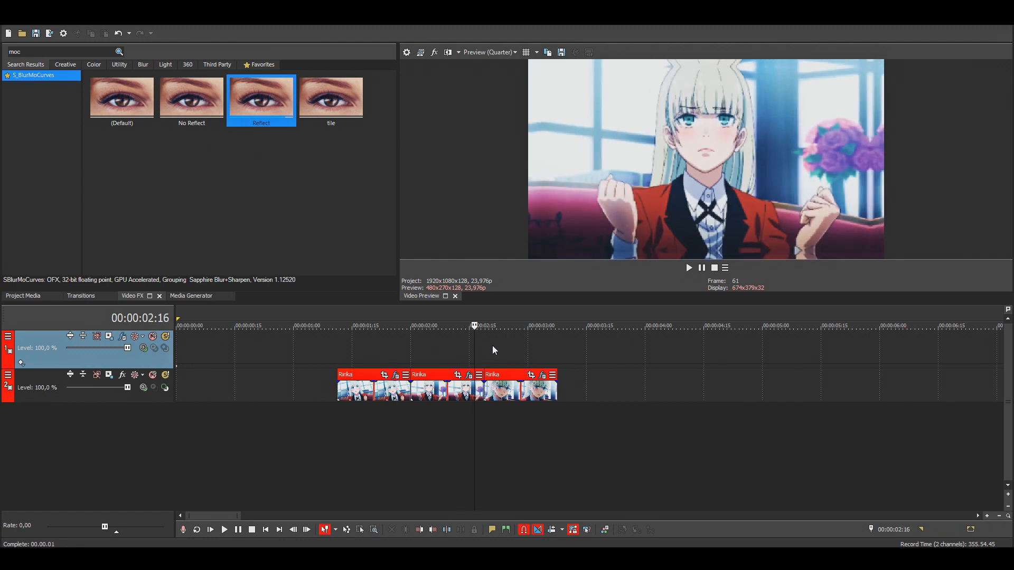
left_click(494, 346)
left_click(475, 332)
left_click(465, 339)
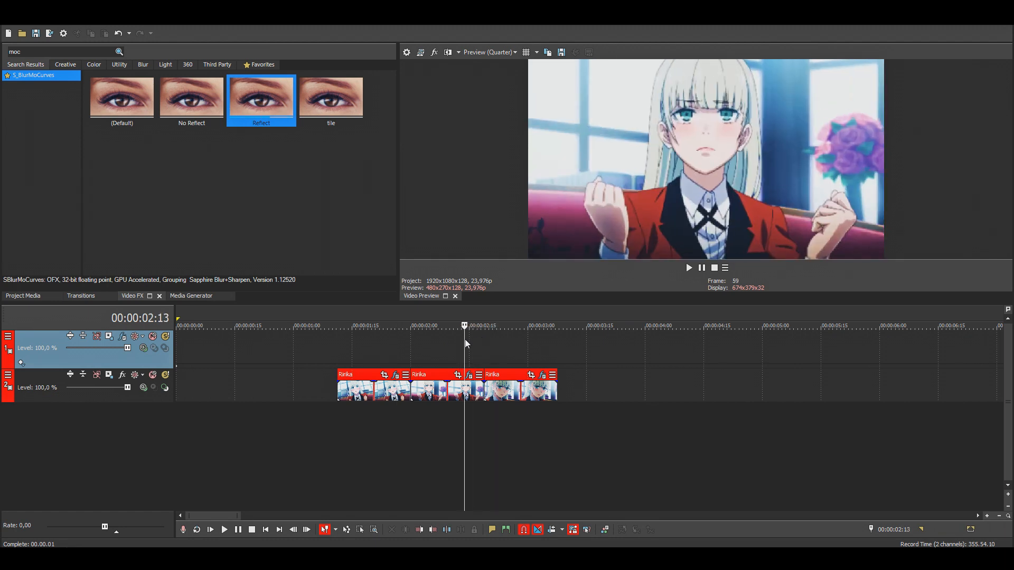
Step: Apply another Reflect preset of S_BlurMoCurves to the second clip and place it first in the effect chain
left_click_drag(245, 101, 339, 175)
left_click_drag(467, 394, 467, 394)
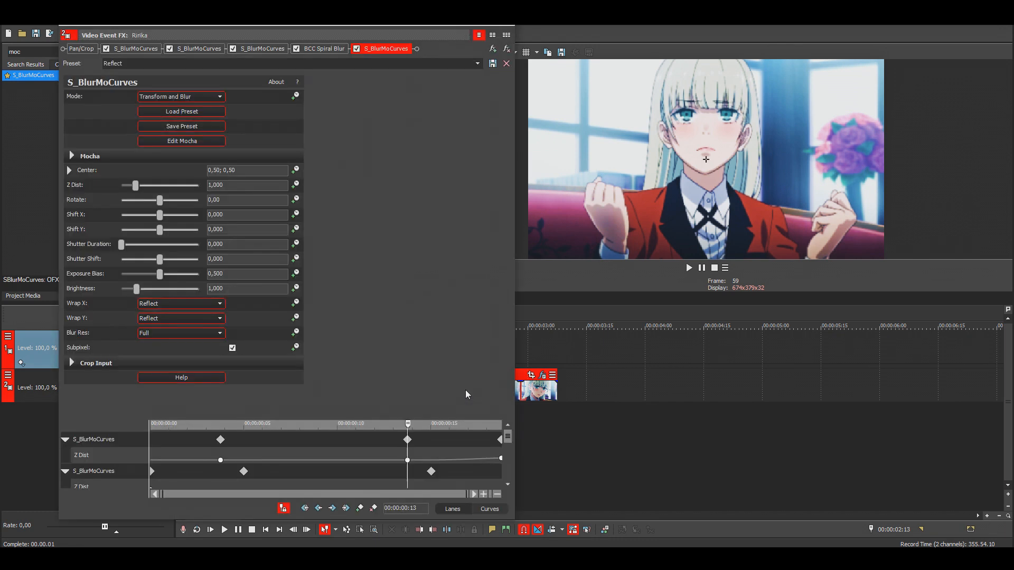
mouse_move(98, 60)
left_mouse_down()
mouse_move(80, 49)
mouse_move(159, 52)
left_mouse_up()
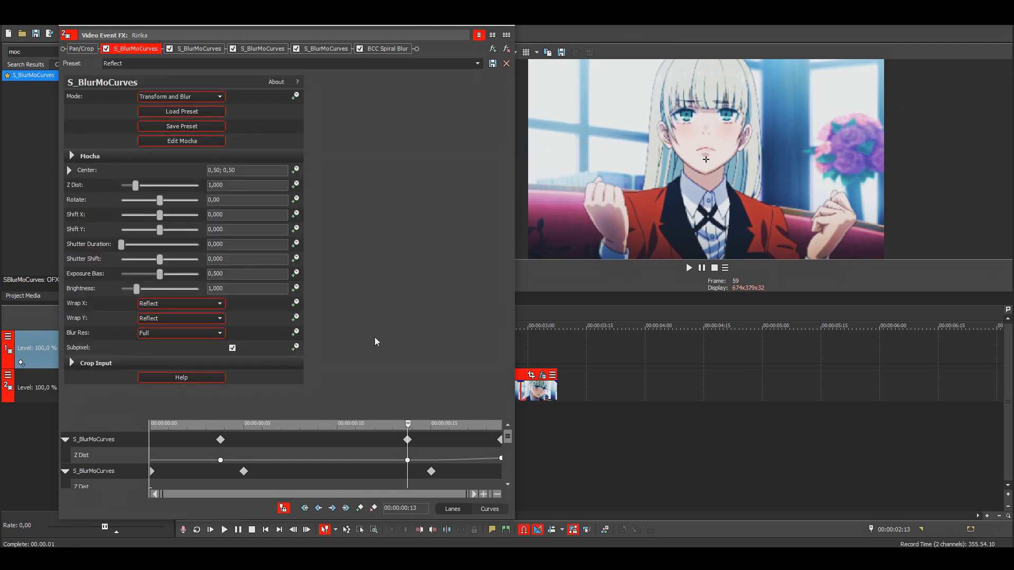
Step: Animate Z Dist in the second clip's new S_BlurMoCurves and paste in the existing end-of-clip Z Dist keyframes, starting at 00:00:00:03
left_click_drag(420, 426, 404, 168)
scroll(360, 123, "down", 3)
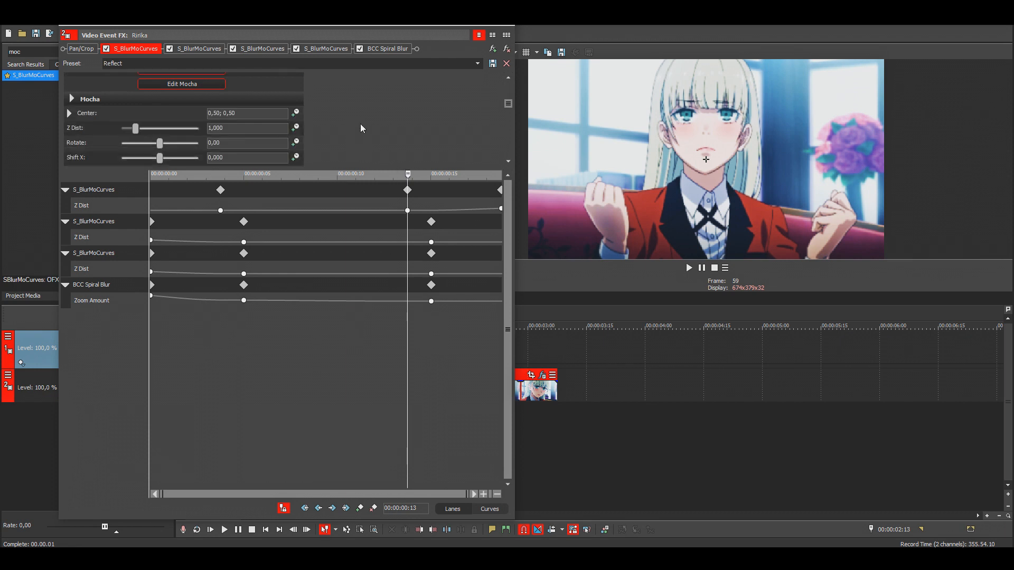
left_click(296, 109)
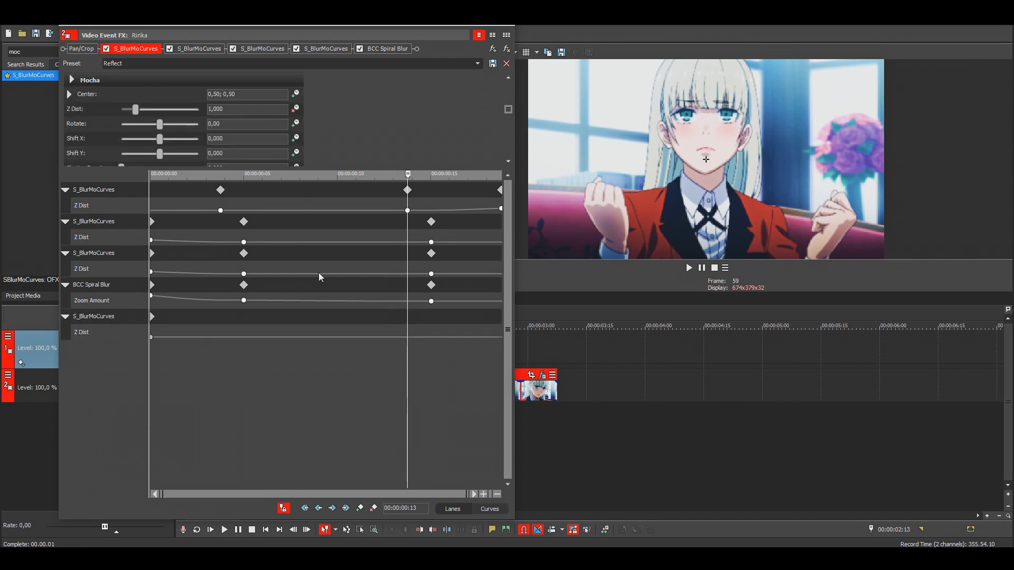
left_click(220, 210)
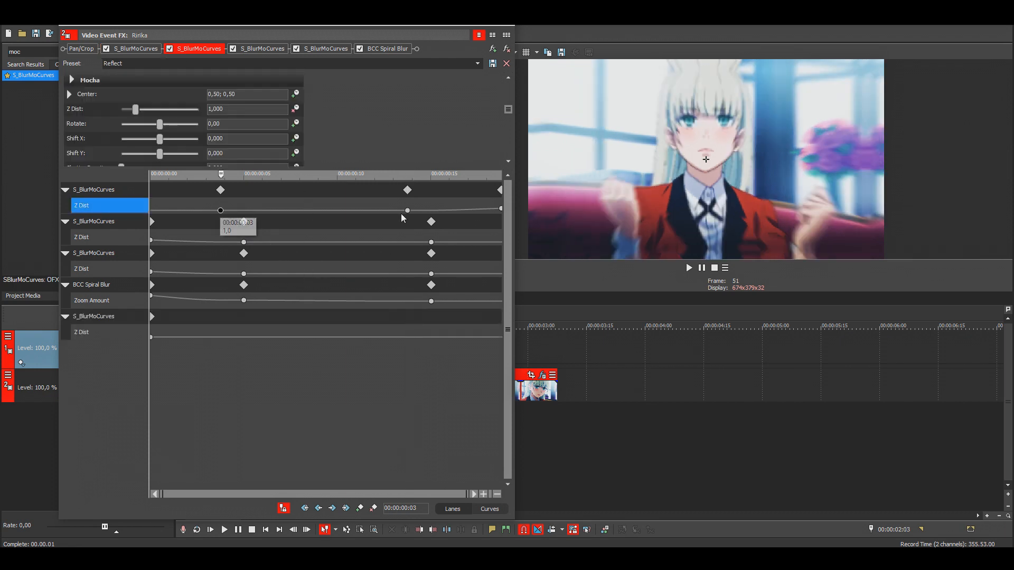
left_click_drag(241, 358, 217, 353)
left_click(221, 337)
key("ctrl+v")
Step: Remove the extra Z Dist keyframe at 00:00:00:00 from the second clip's new effect and play back the transitions
left_click(151, 337)
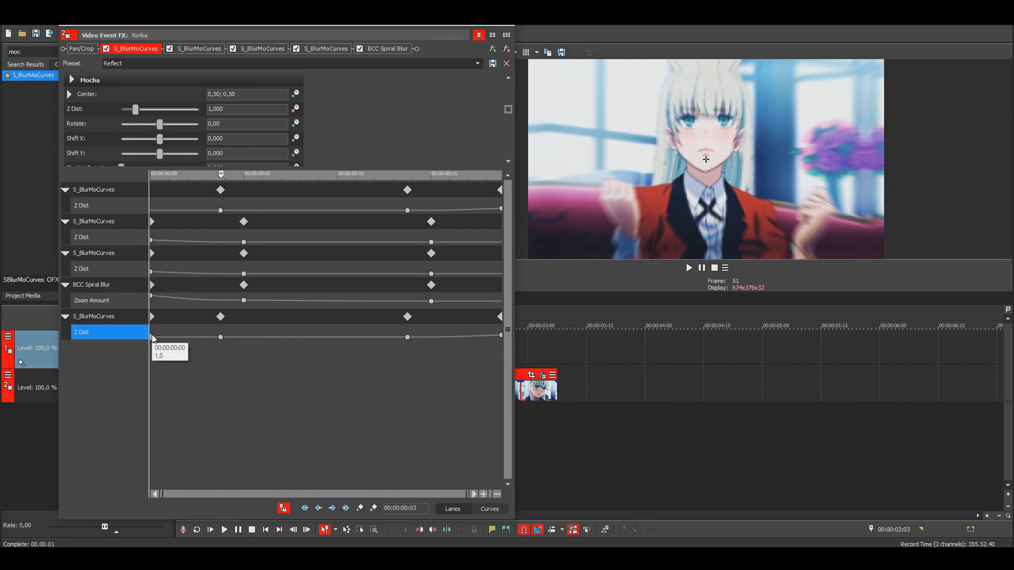
left_click_drag(192, 336, 429, 350)
left_click(506, 19)
key("space")
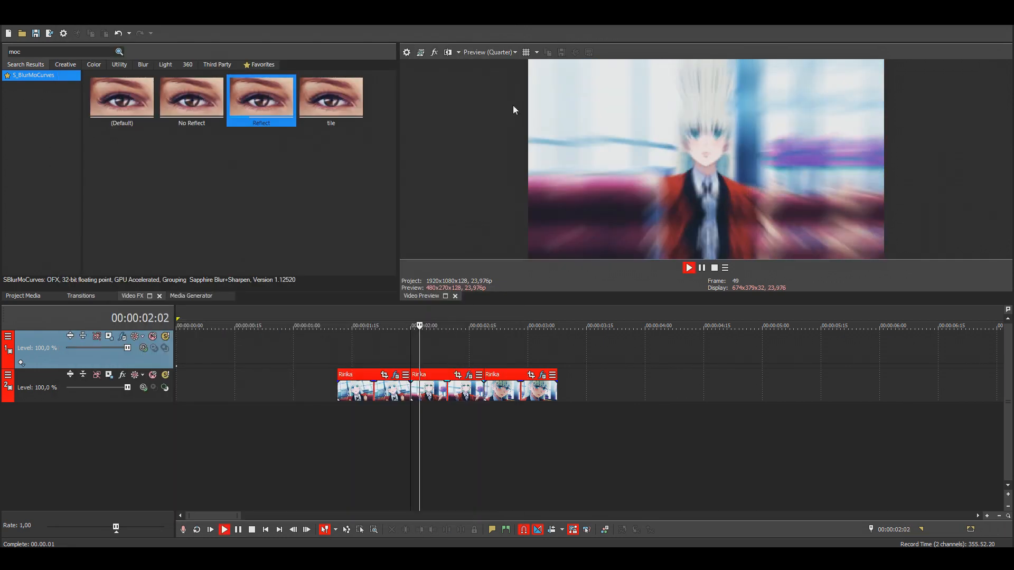
key("space")
key("space")
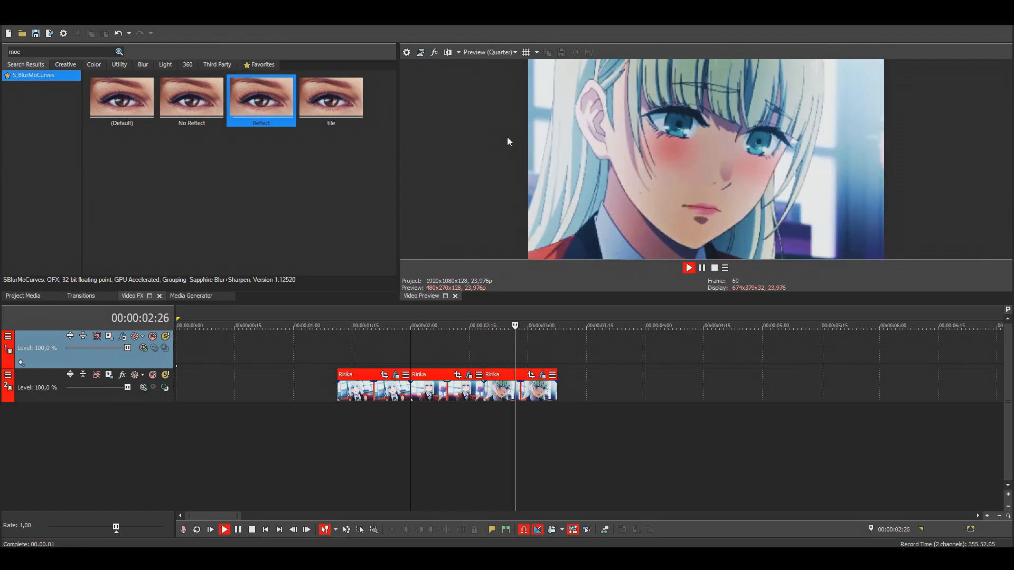
key("space")
Step: Apply a second Reflect preset of S_BlurMoCurves to the third clip and place it first in the effect chain
left_click(488, 331)
left_click_drag(257, 108, 433, 300)
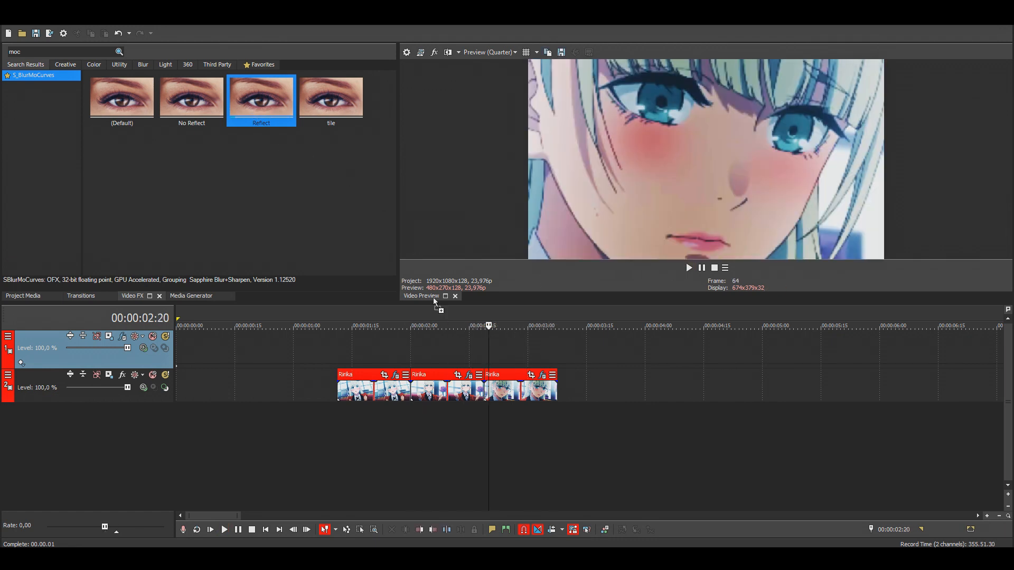
left_click_drag(503, 389, 506, 378)
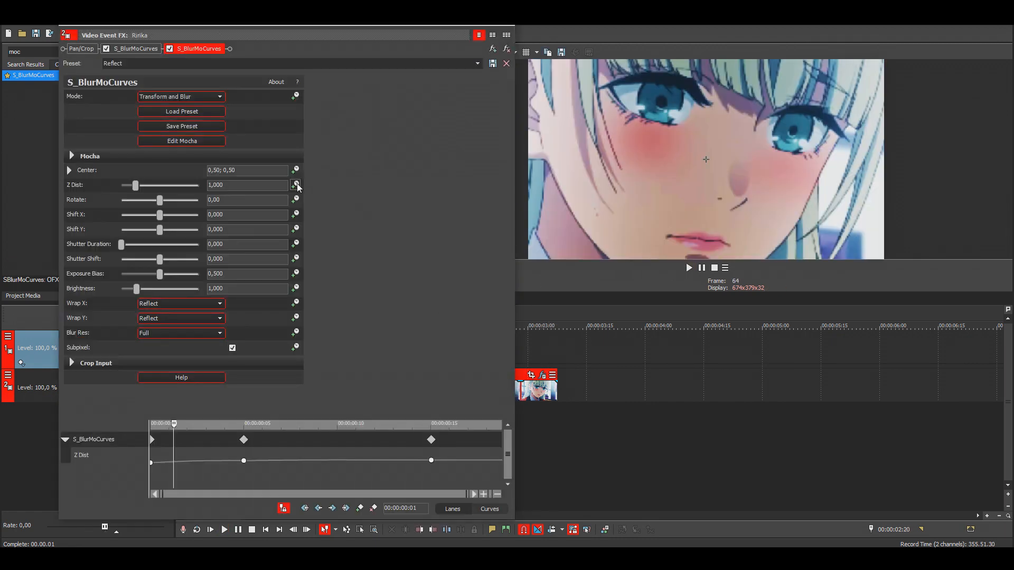
left_click(124, 50)
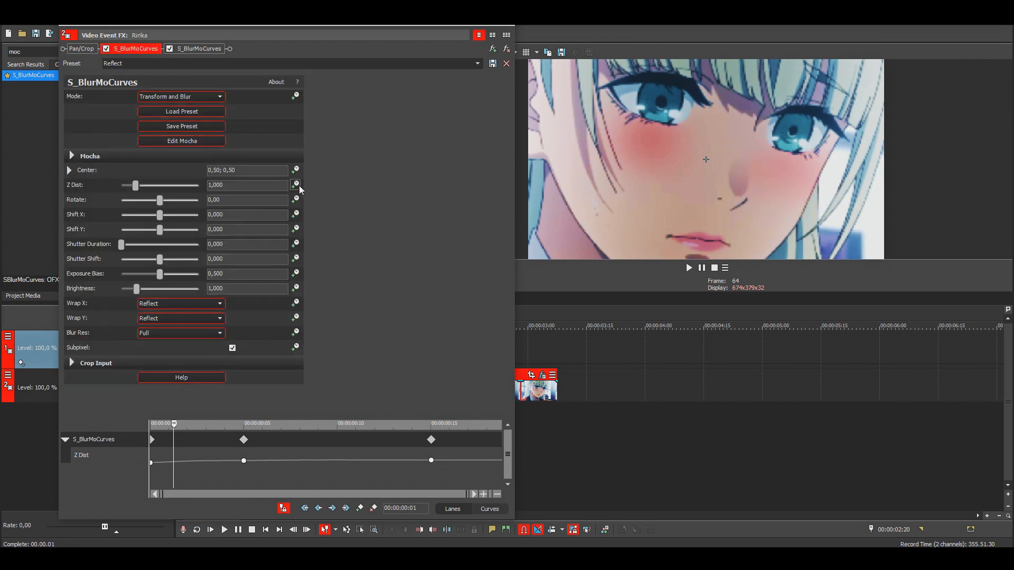
Step: Animate Z Dist in the third clip's new S_BlurMoCurves and copy the existing effect's three Z Dist keyframes into it from 00:00:00:00
left_click(296, 186)
left_click_drag(437, 417, 419, 180)
left_click(152, 224)
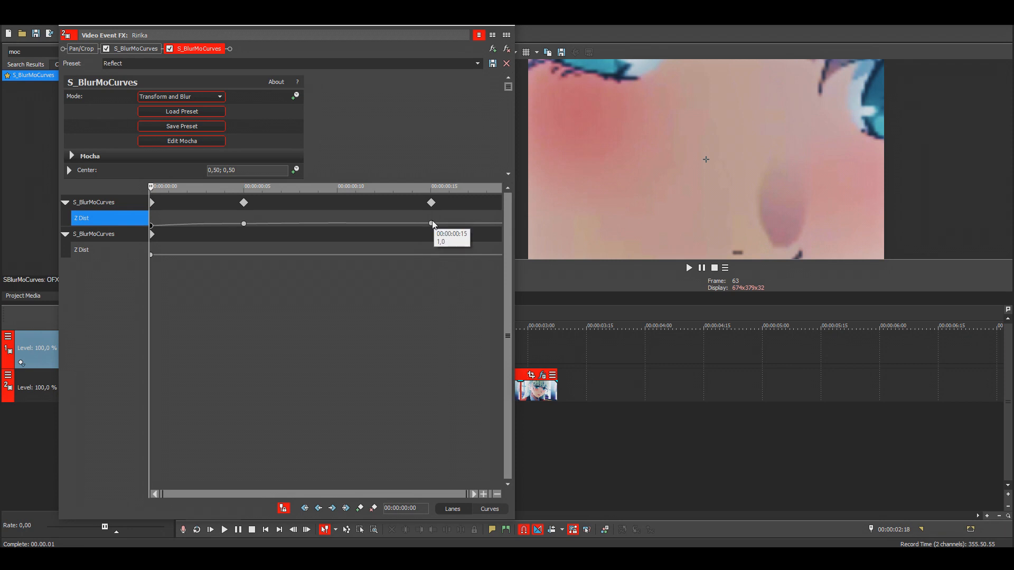
left_click(152, 256)
left_click(152, 258)
left_click(152, 257)
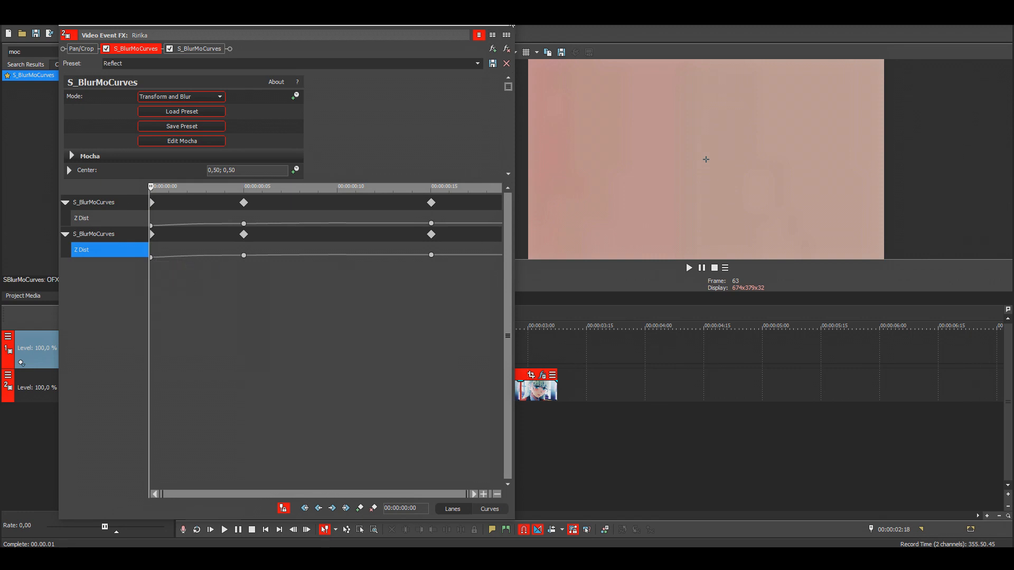
left_click(516, 32)
Step: Play back the clips and step frame by frame through the end of the second clip to examine the doubled zoom
left_click(437, 323)
key("space")
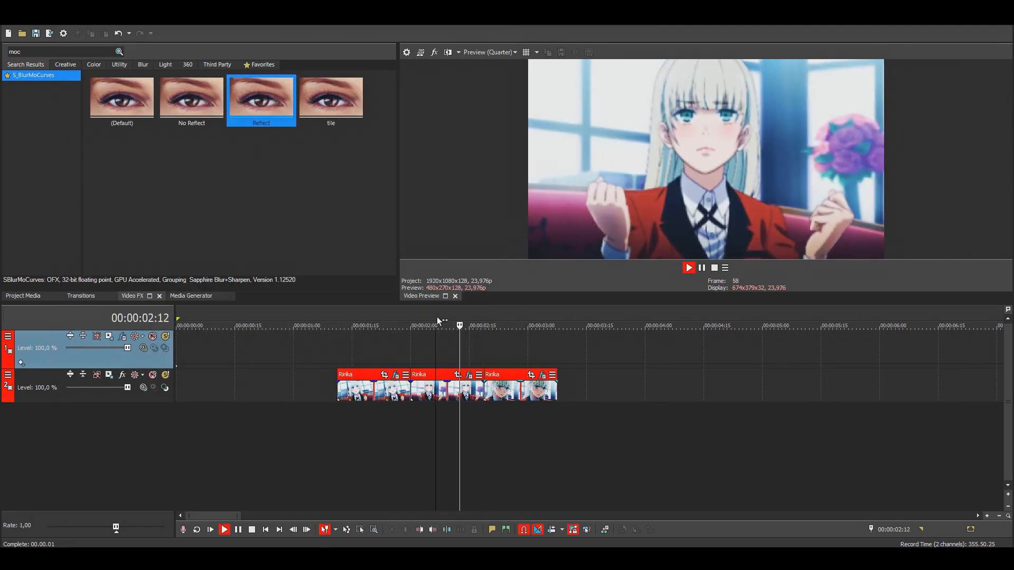
key("space")
key("space")
left_click(373, 324)
key("space")
left_click(477, 314)
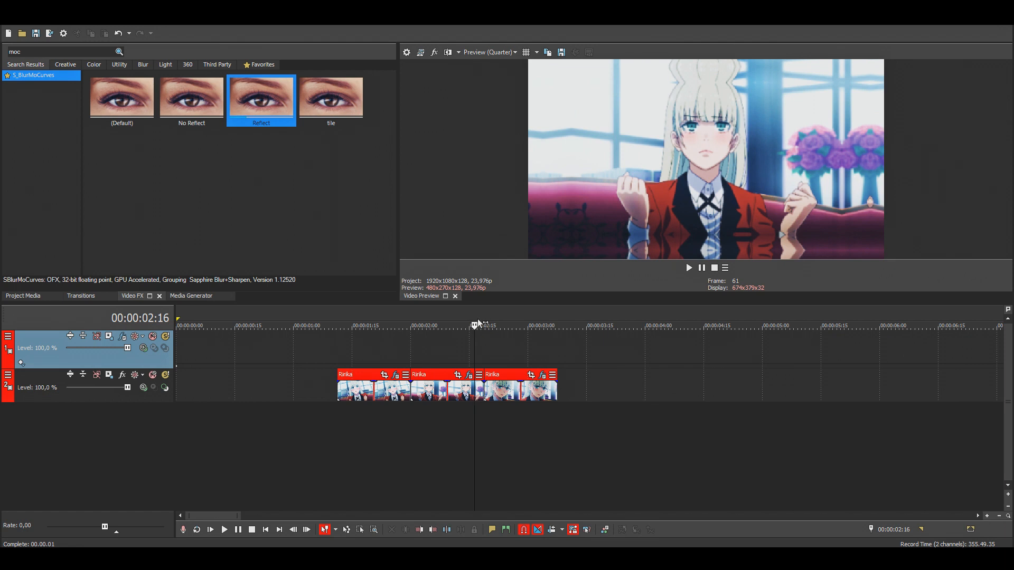
key("Right")
key("Right")
key("Left")
Step: Search for the Spiral Blur effect, apply its zoom preset to the second clip and place it before the existing BCC Spiral Blur
left_click_drag(74, 53, 1, 61)
type("spir")
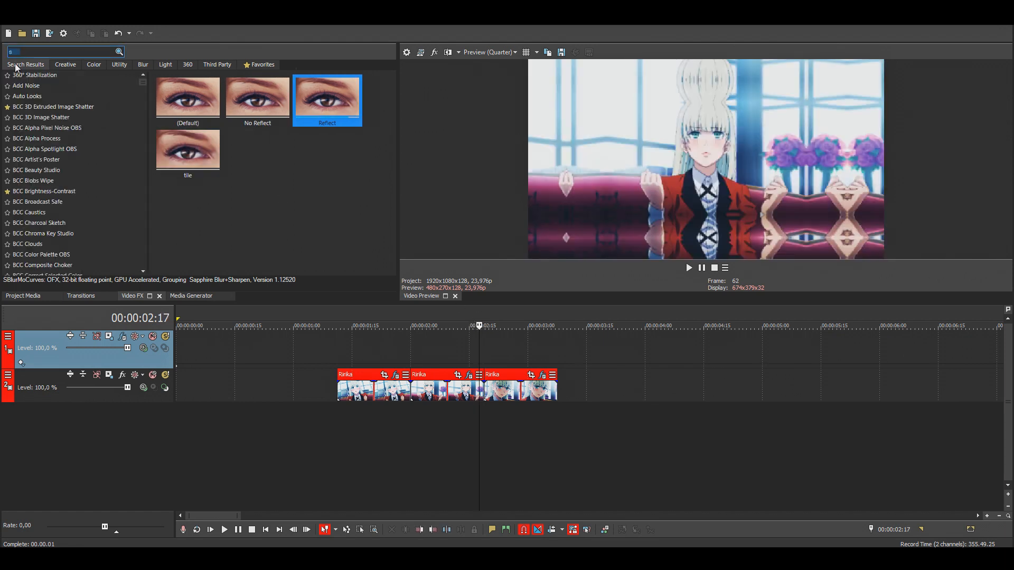
left_click(24, 75)
left_click(189, 109)
left_click_drag(192, 105, 475, 388)
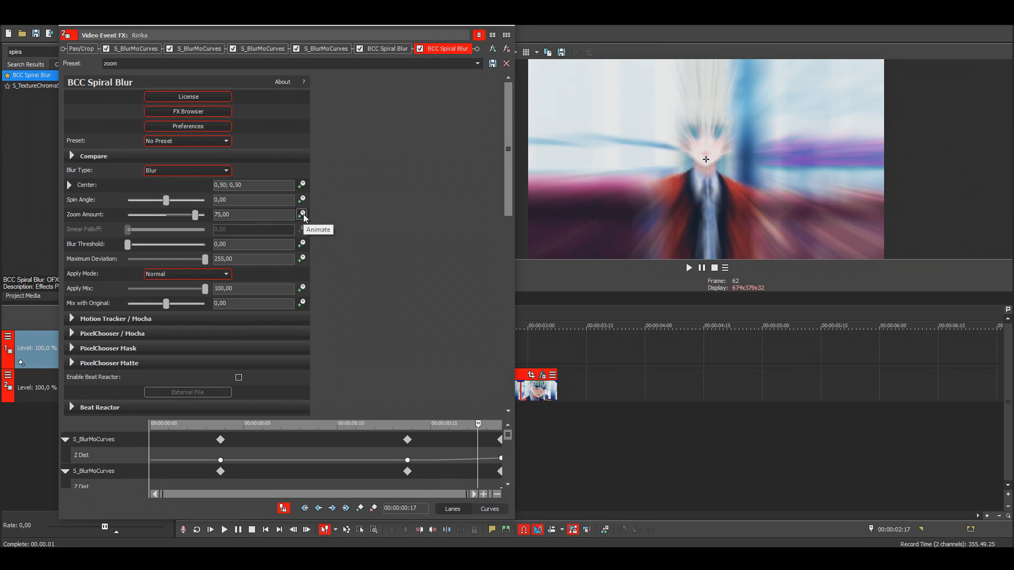
left_click(361, 50)
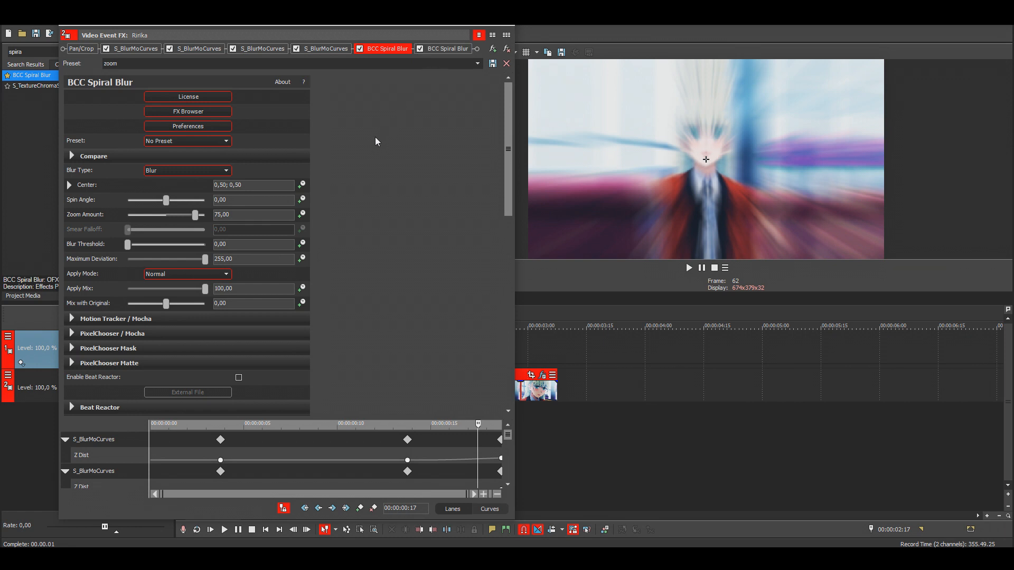
Step: Animate the Zoom Amount of the new BCC Spiral Blur and move its keyframe to the clip's end at 00:00:00:18
left_click(301, 214)
left_click_drag(429, 417, 412, 106)
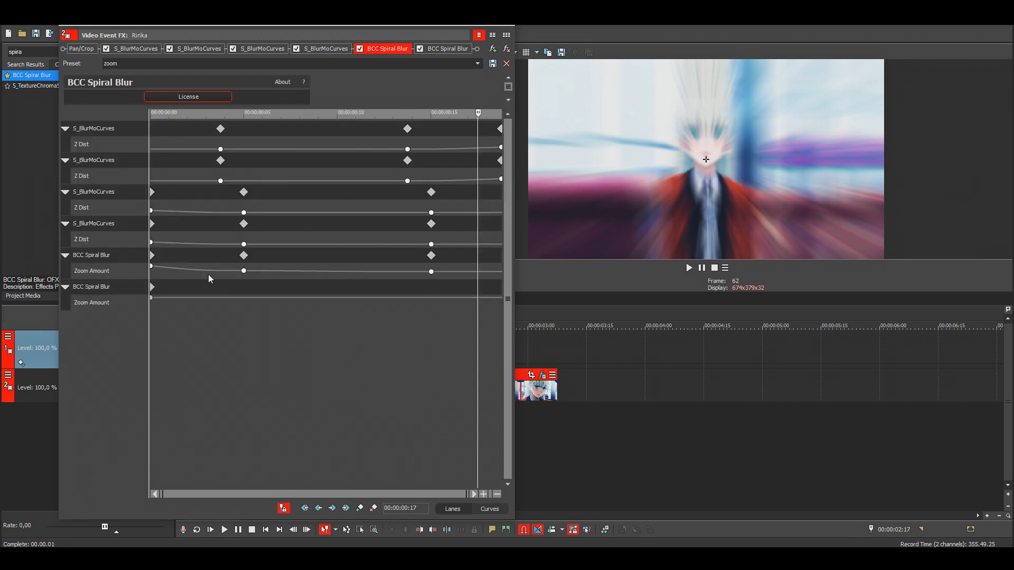
left_click_drag(151, 297, 538, 309)
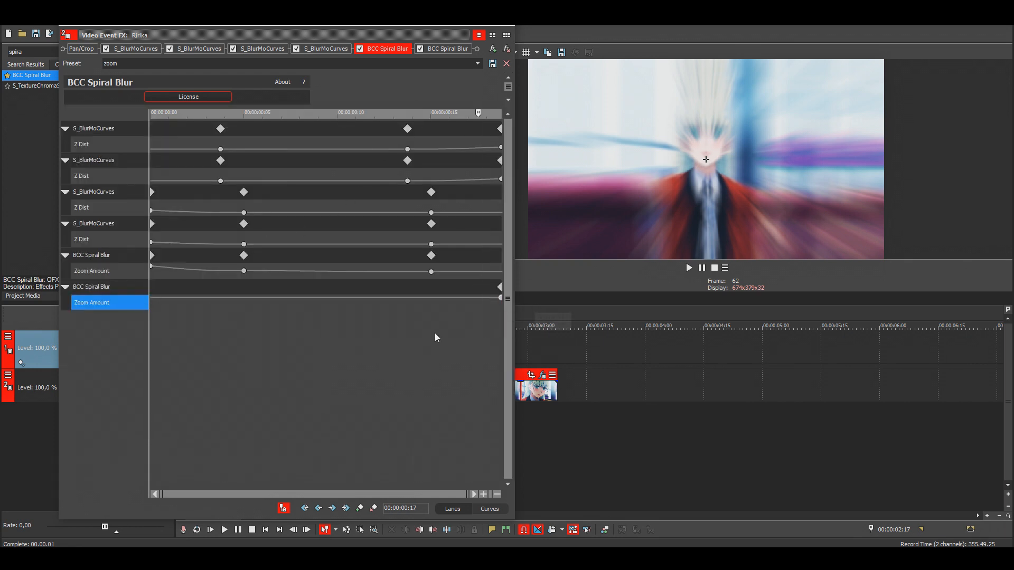
mouse_move(411, 331)
left_mouse_down()
mouse_move(395, 330)
mouse_move(403, 328)
left_mouse_up()
Step: Add Zoom Amount keyframes of 7,5 at 00:00:00:13 and 0 at 00:00:00:03 to the new BCC Spiral Blur
mouse_move(407, 185)
scroll(427, 87, "down", 3)
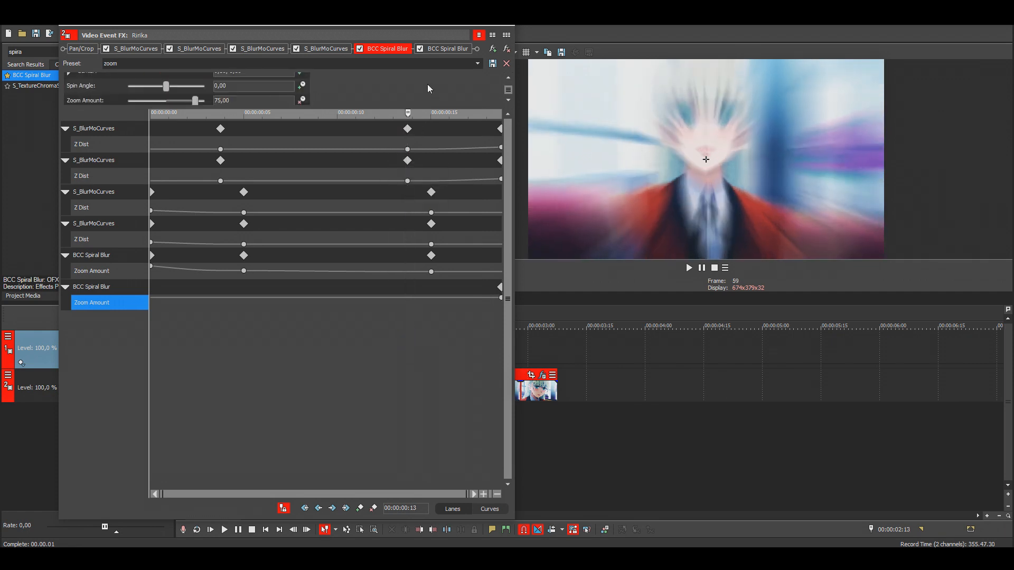
left_click_drag(425, 105, 425, 178)
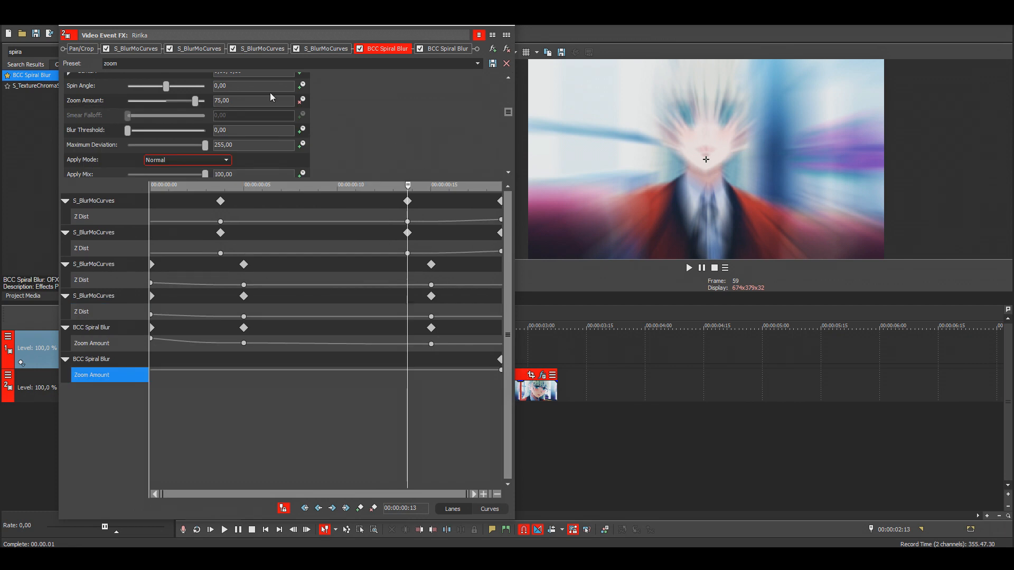
type("7,5")
key("Return")
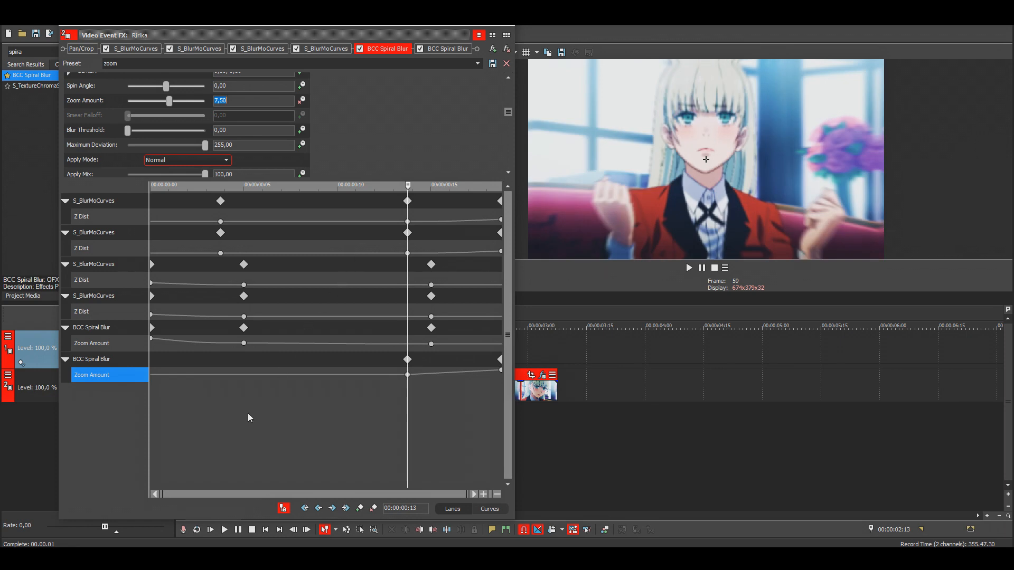
left_click_drag(239, 411, 220, 406)
left_click(221, 405)
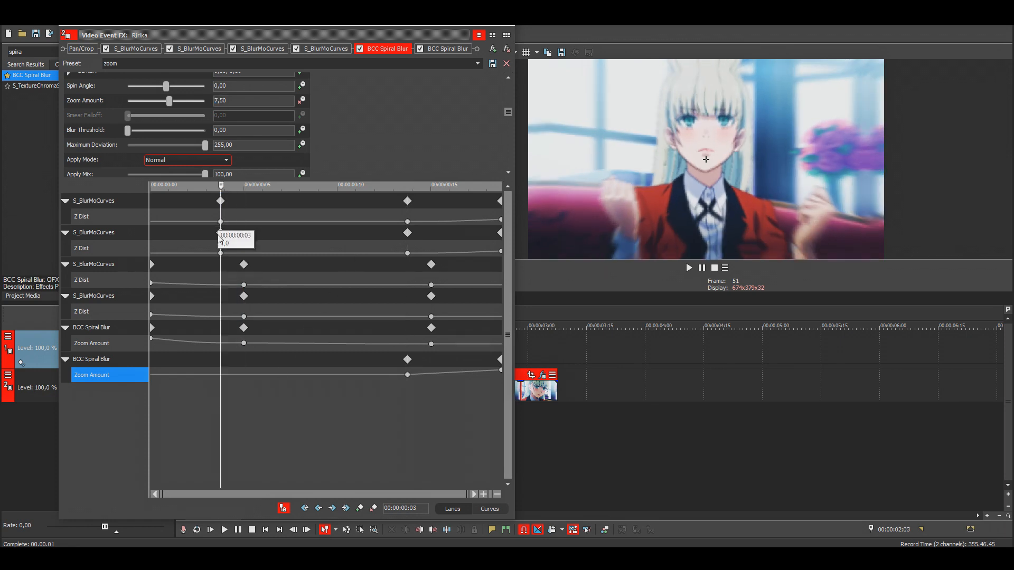
type("0")
key("Return")
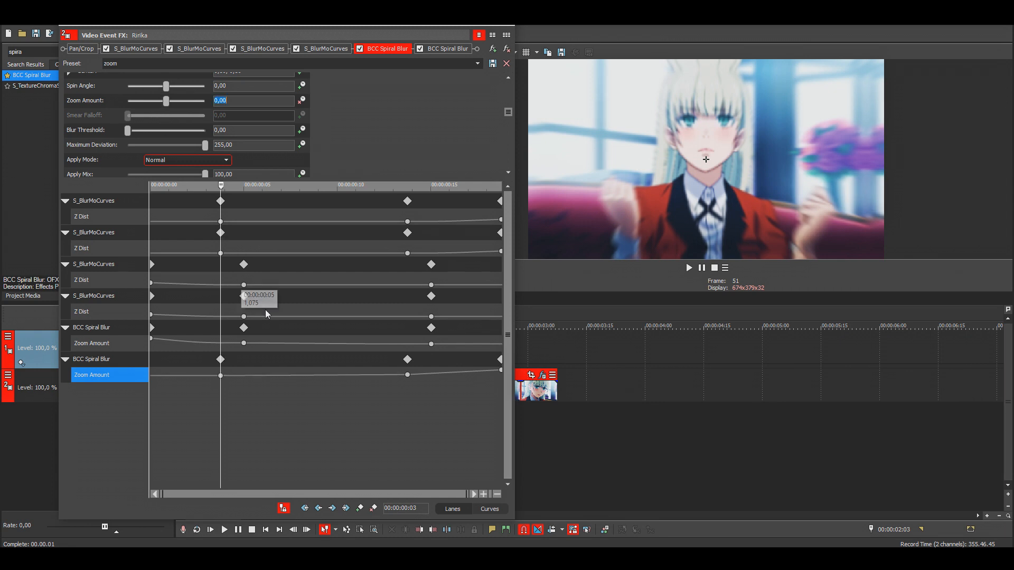
Step: Set the new Spiral Blur's Zoom Amount keyframes to Manual interpolation and move the effect ahead of the last S_BlurMoCurves in the chain
left_click(222, 377)
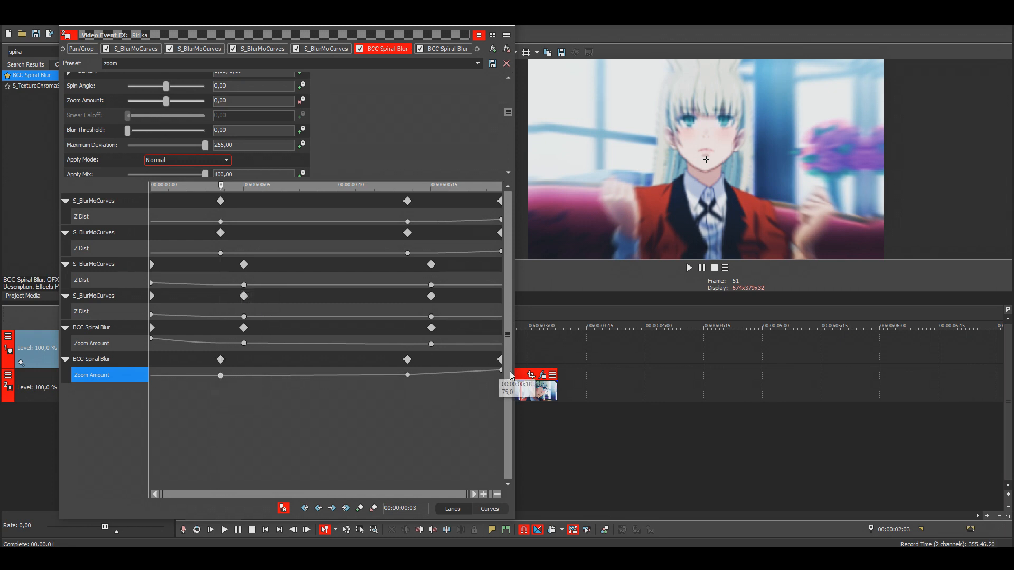
right_click(501, 372)
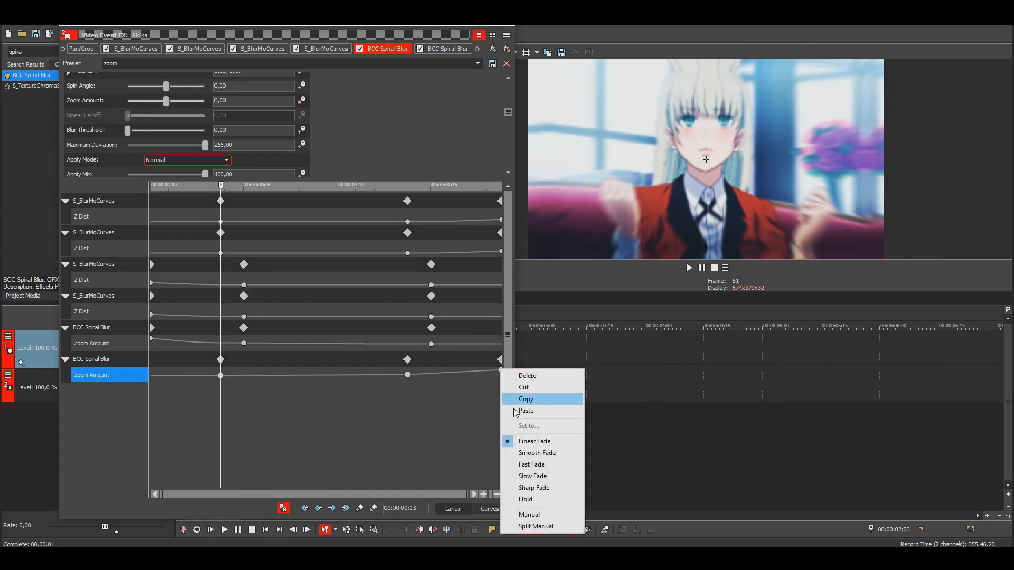
left_click(551, 513)
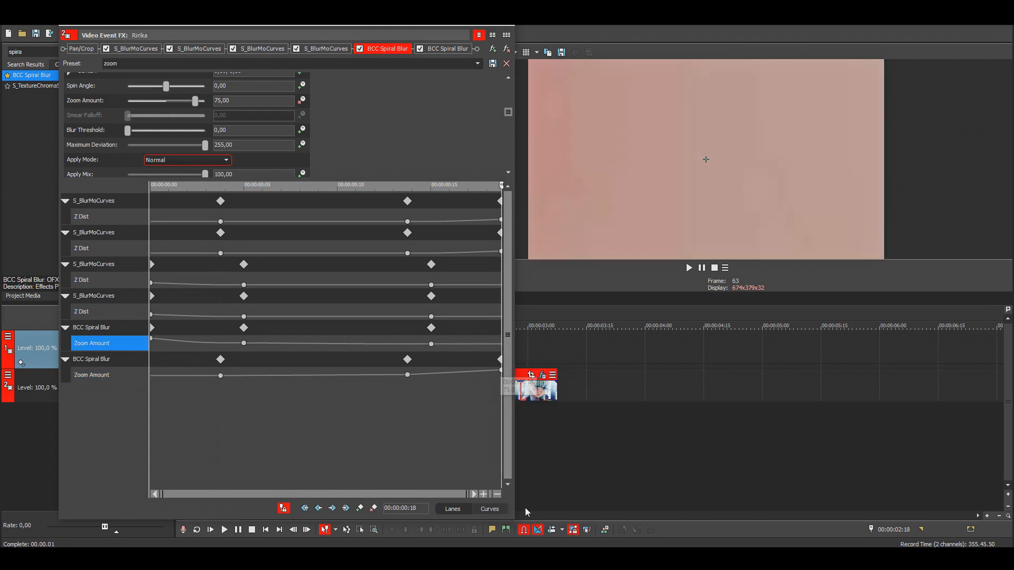
left_click(222, 376)
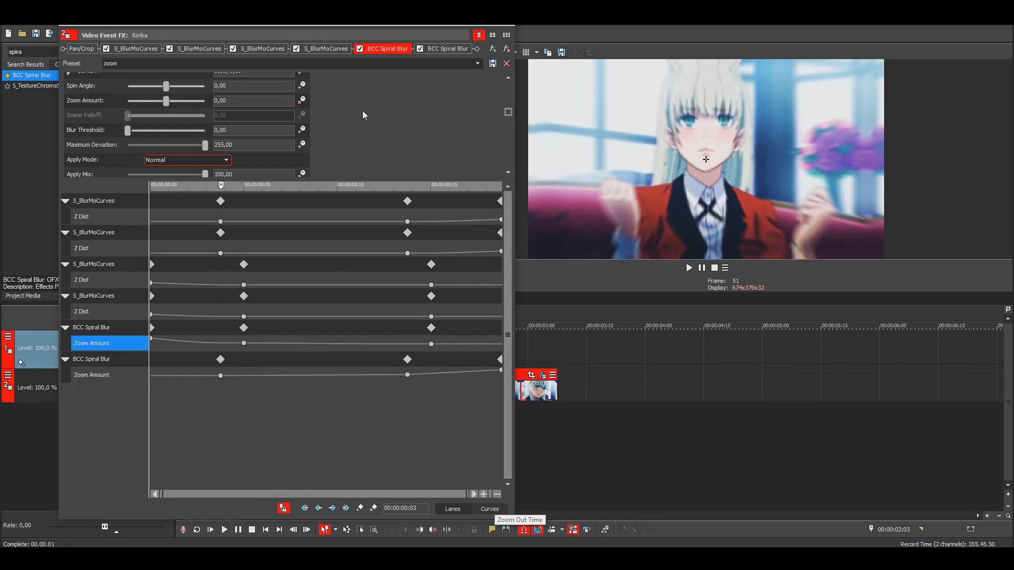
left_click_drag(400, 51, 321, 51)
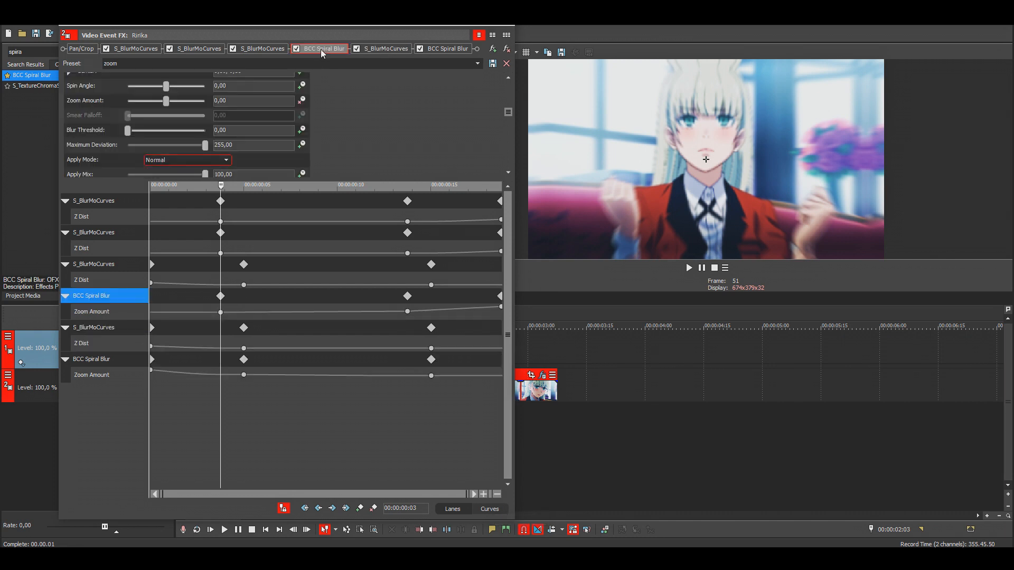
Step: Place the new BCC Spiral Blur just before the last BCC Spiral Blur and set its end Zoom Amount keyframe to Manual interpolation
left_click_drag(421, 51, 391, 50)
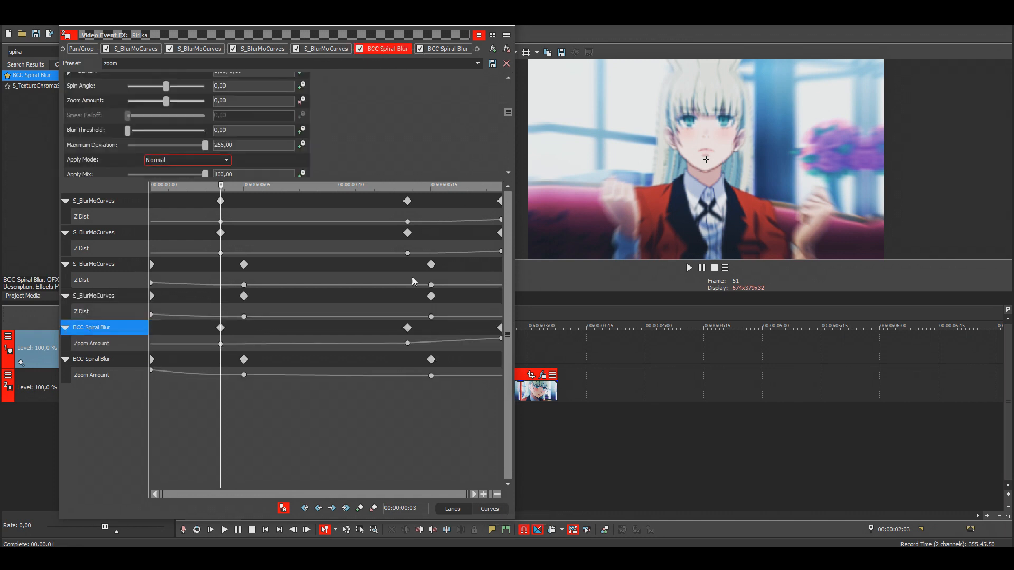
left_click(221, 343)
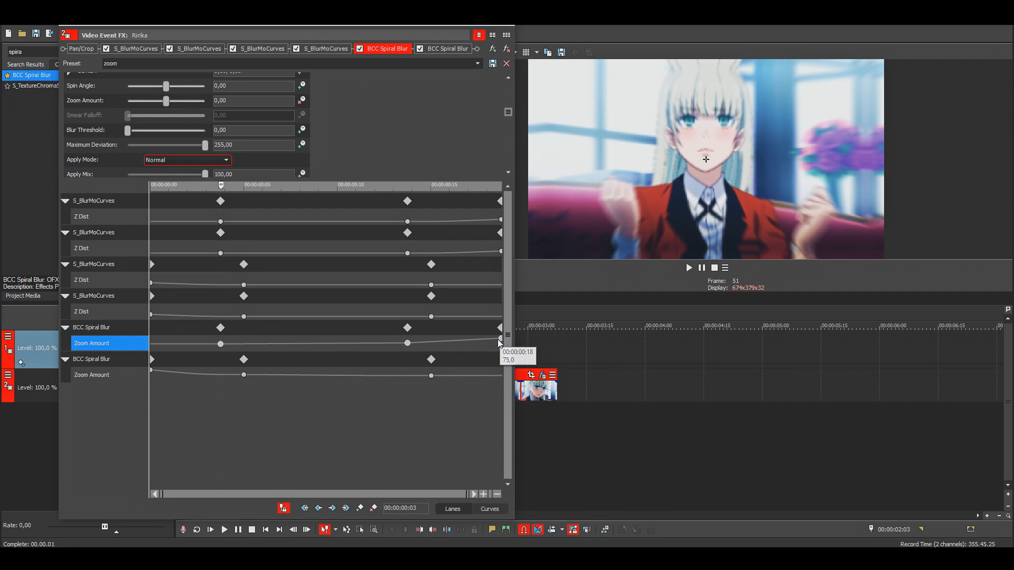
right_click(499, 337)
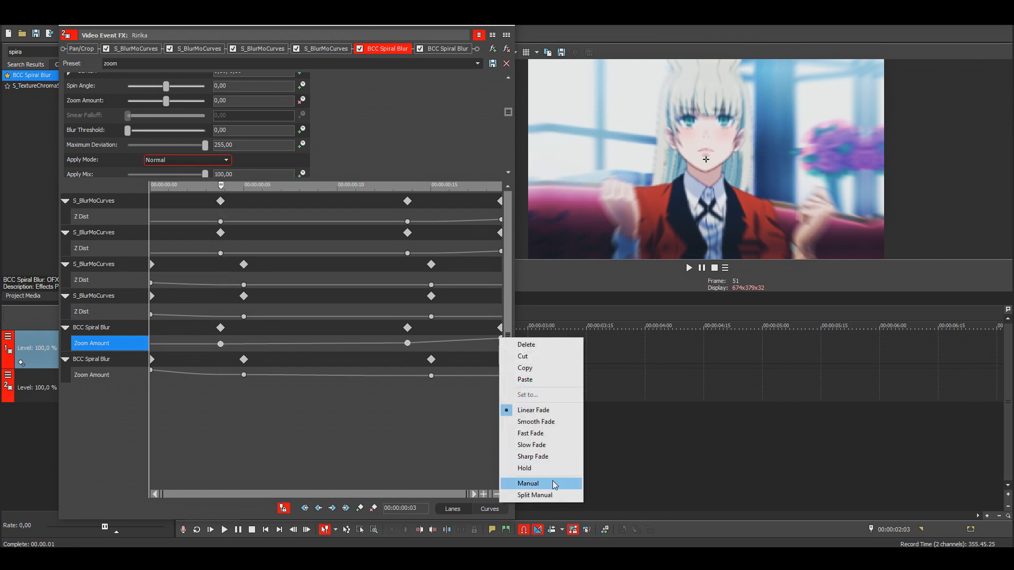
left_click(553, 480)
Step: Shape the new Spiral Blur's Zoom Amount curve so it stays nearly flat and rises steeply toward the second clip's end
left_click(489, 509)
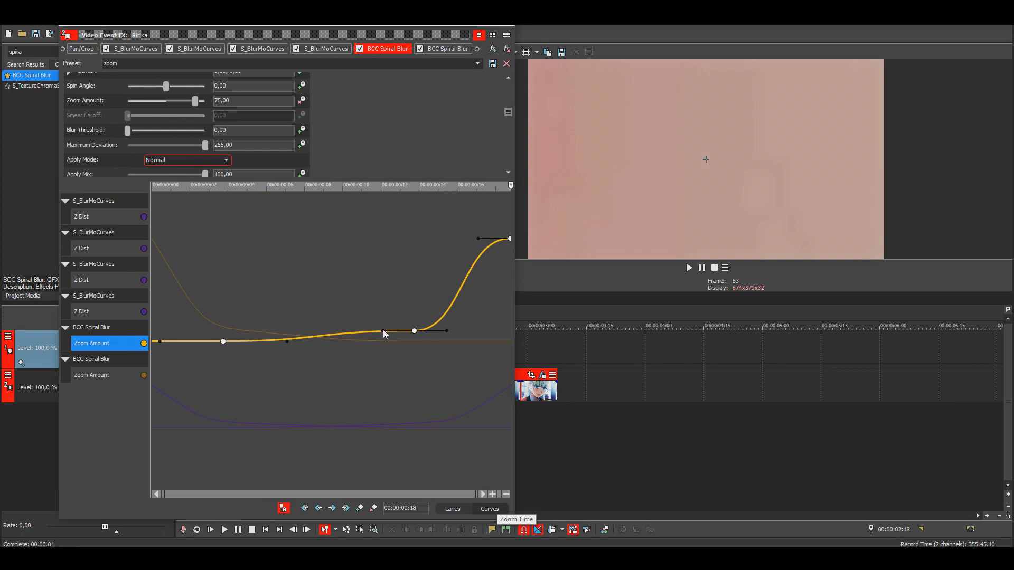
left_click_drag(383, 333, 274, 345)
left_click_drag(478, 238, 363, 397)
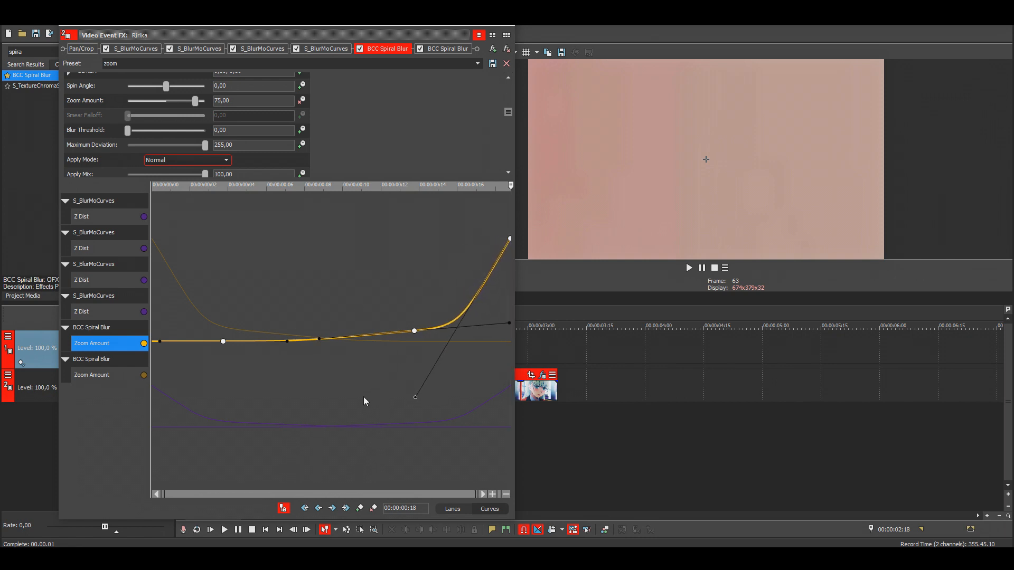
left_click(506, 20)
Step: Play the transition between the second and third clips and step through the frames around the cut
left_click(453, 345)
key("space")
key("space")
left_click(479, 348)
key("Right")
key("Left")
key("Right")
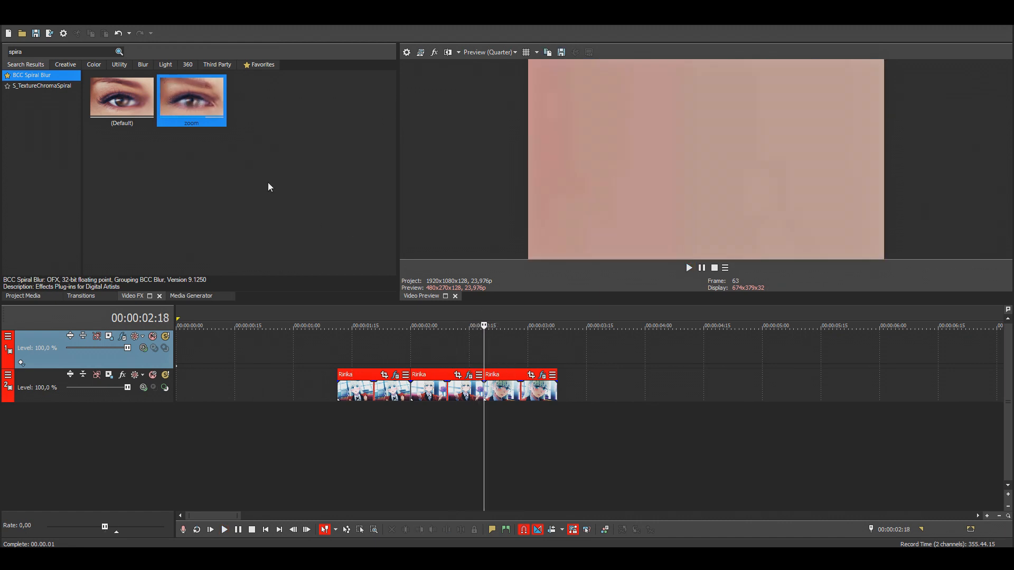
Step: Apply the Spiral Blur zoom preset to the third clip and add a Zoom Amount keyframe of 7,5 at 00:00:00:05
left_click_drag(505, 388, 507, 388)
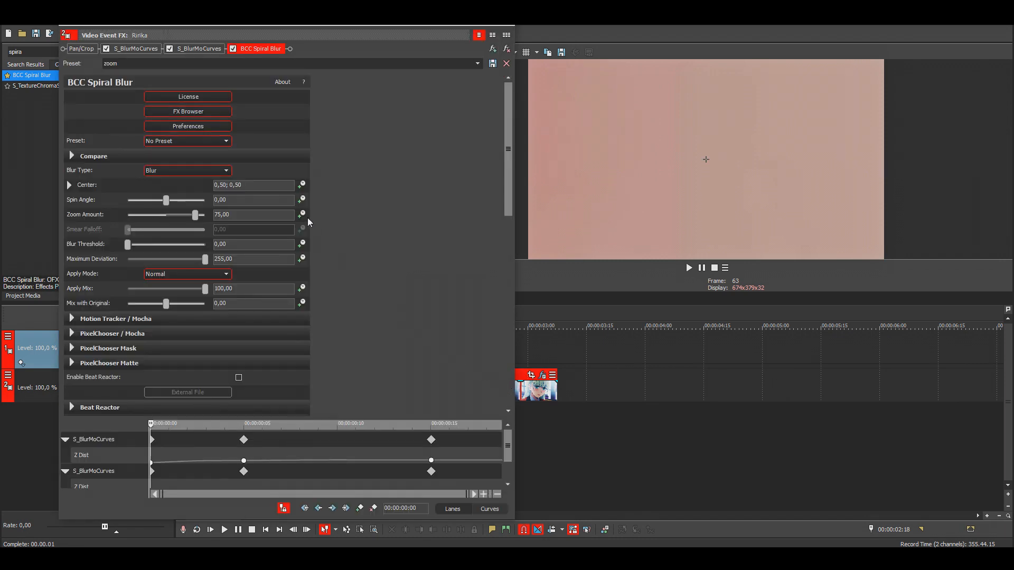
left_click_drag(433, 418, 409, 236)
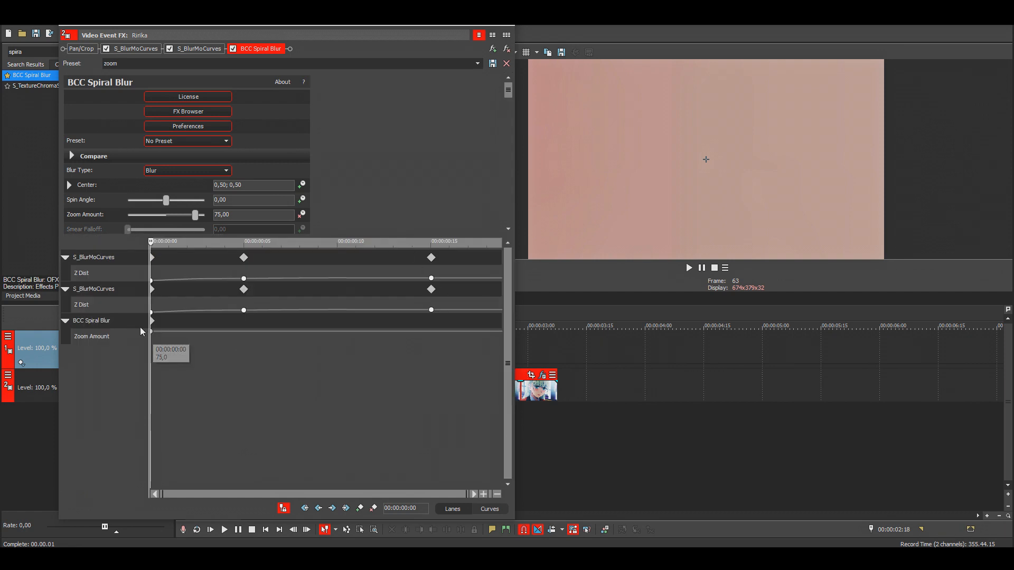
left_click_drag(203, 349, 241, 347)
double_click(242, 214)
type("7,5")
key("Return")
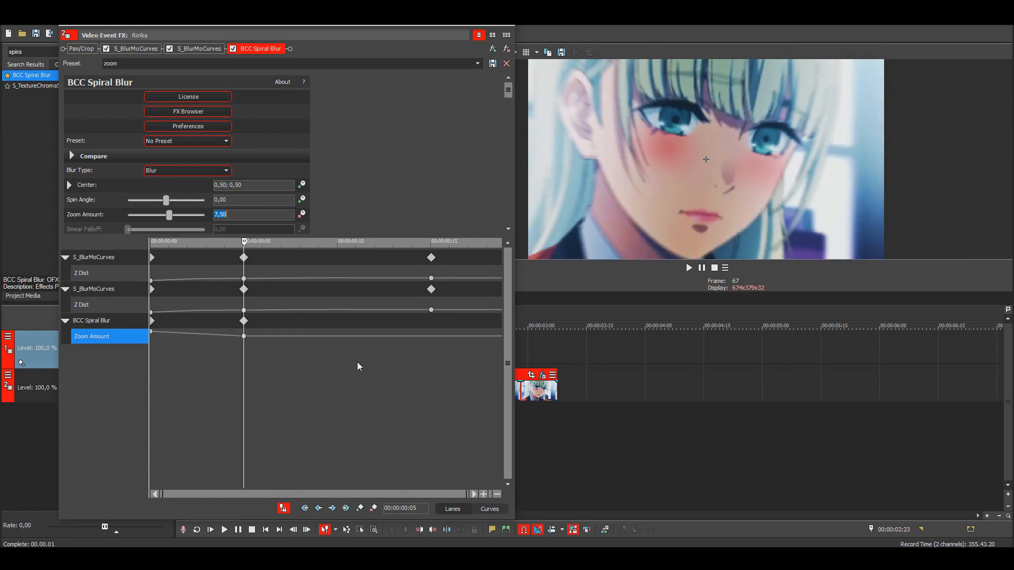
Step: Add a Zoom Amount keyframe of 0 at 00:00:00:15 to the third clip's BCC Spiral Blur
left_click_drag(359, 365, 432, 365)
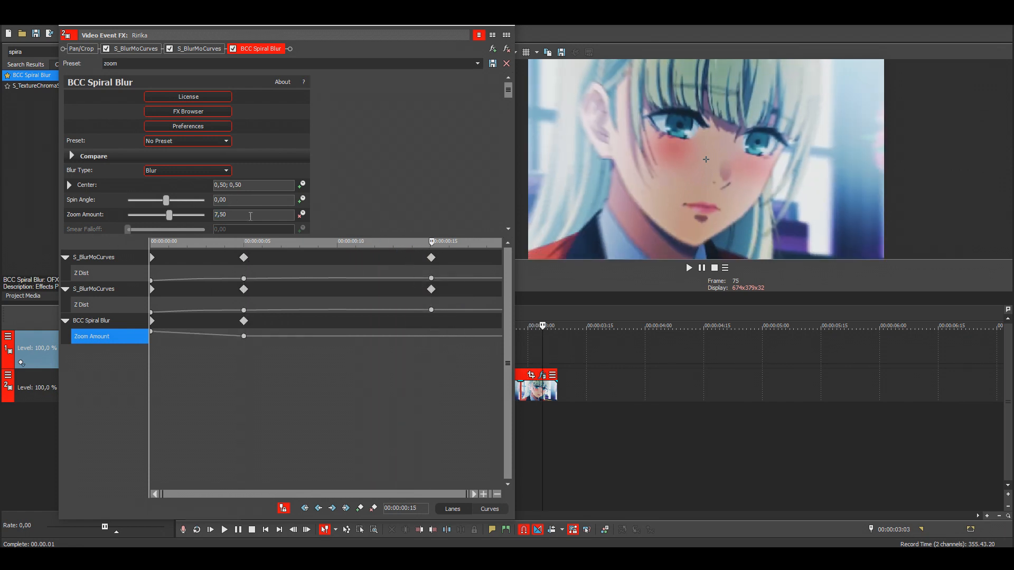
left_click_drag(265, 215, 177, 218)
type("0")
key("Return")
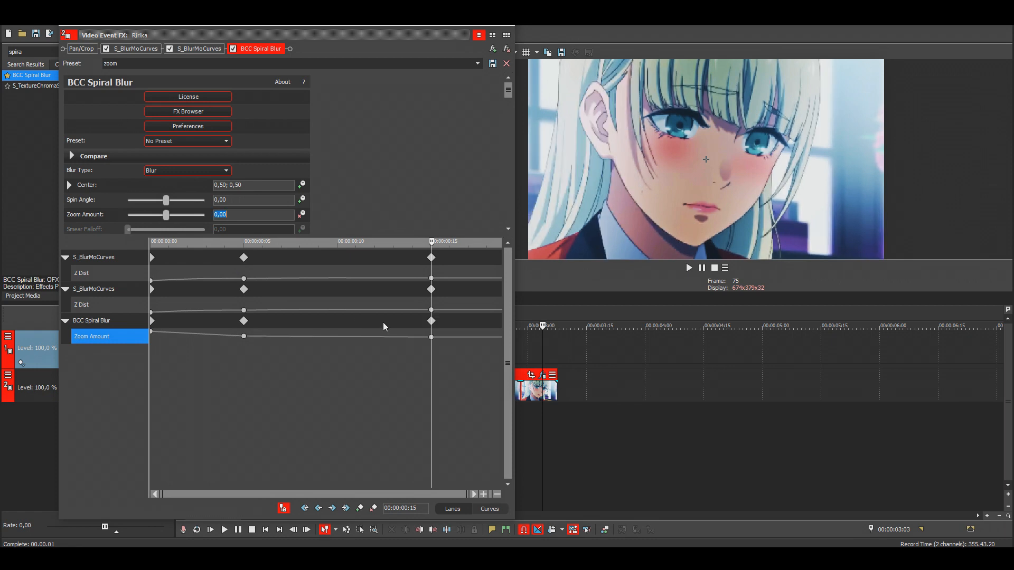
Step: Set the third clip's Zoom Amount keyframes to manual interpolation and shape the curve into a steep drop that eases out smoothly
left_click(152, 333)
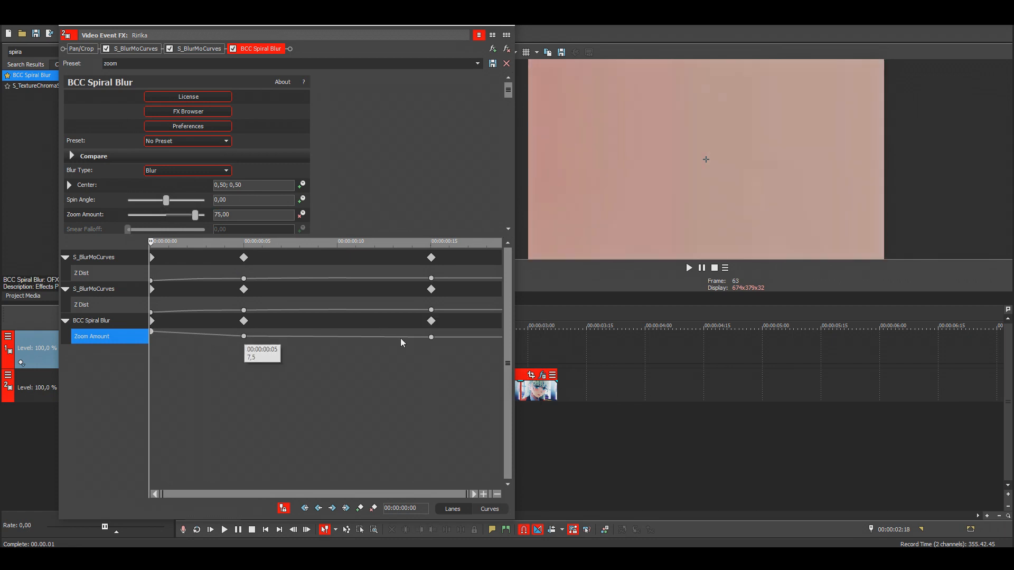
right_click(431, 337)
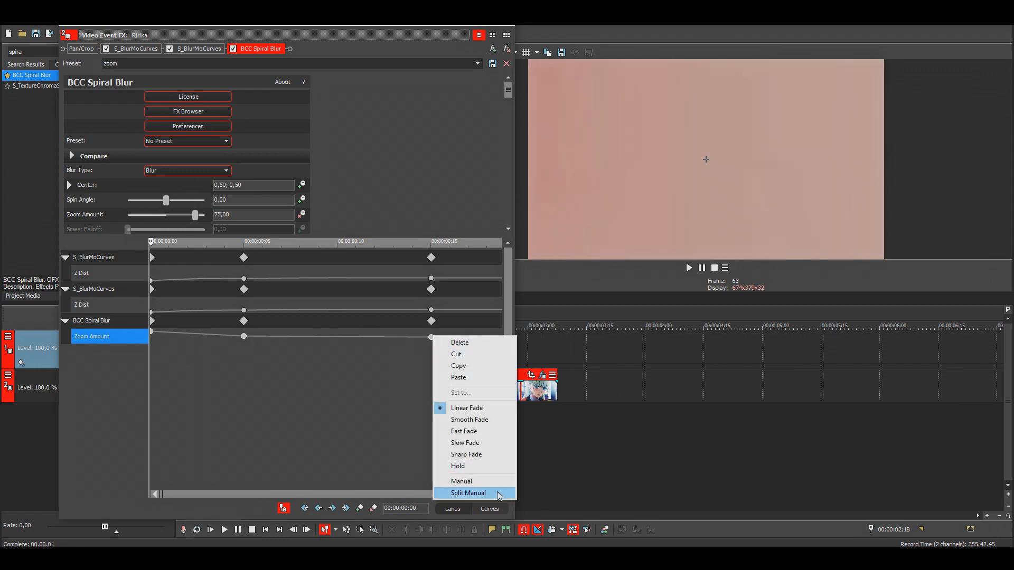
left_click(475, 493)
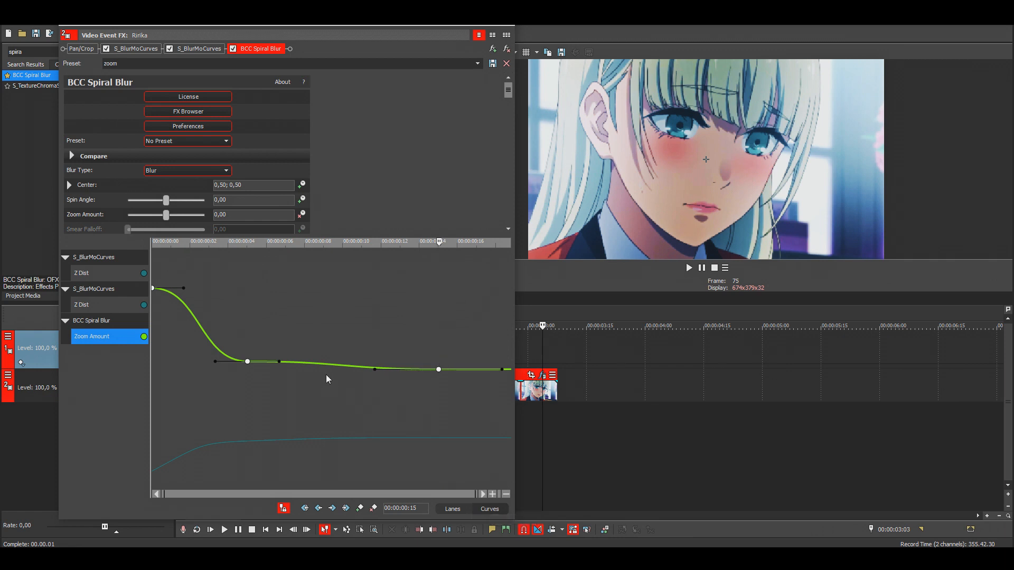
left_click_drag(279, 362, 342, 367)
left_click_drag(184, 288, 296, 407)
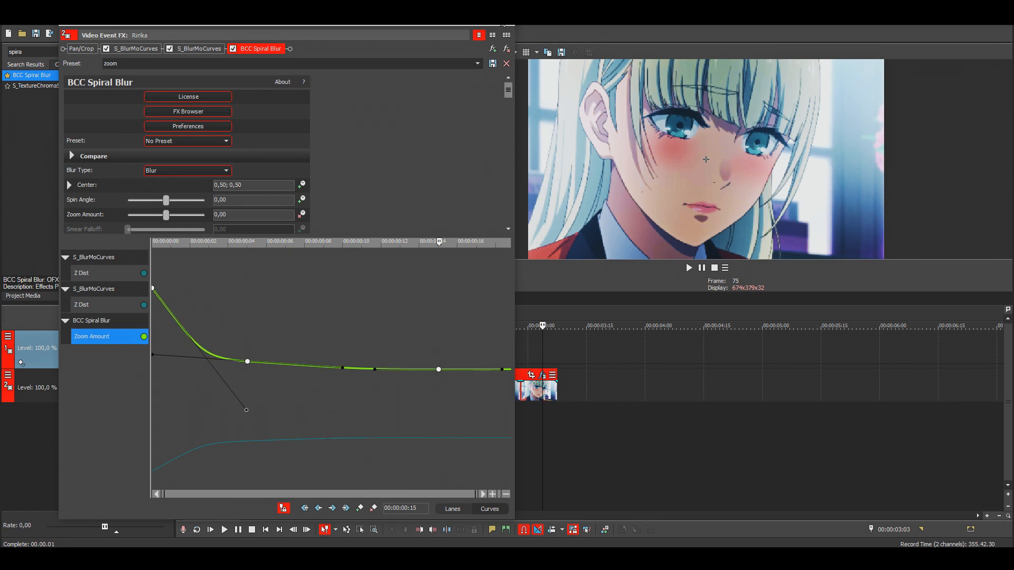
left_click(503, 24)
Step: Play back the three clips and check individual frames of the second and third clips around their transition
left_click(358, 340)
key("space")
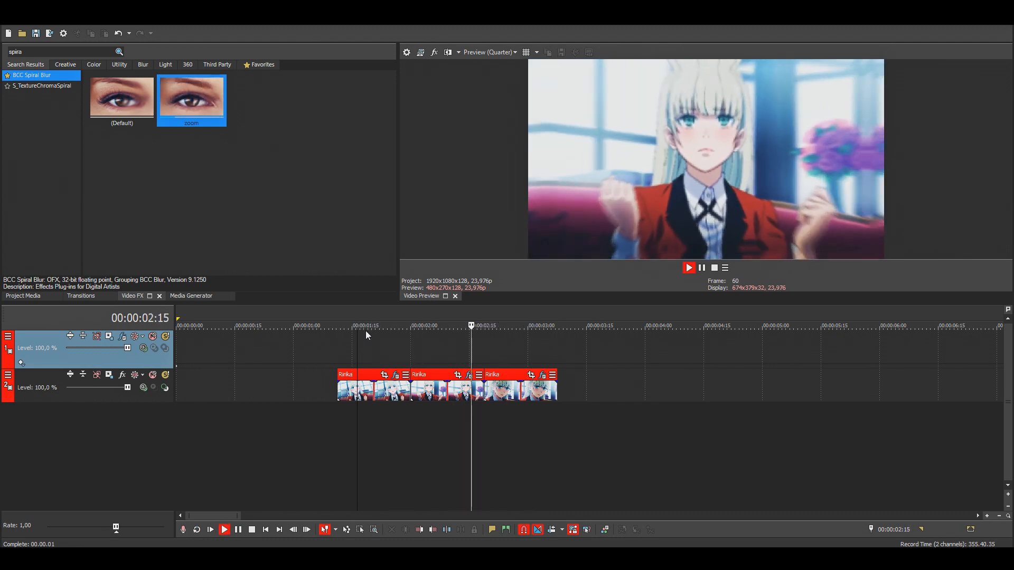
key("space")
left_click(450, 339)
left_click(504, 343)
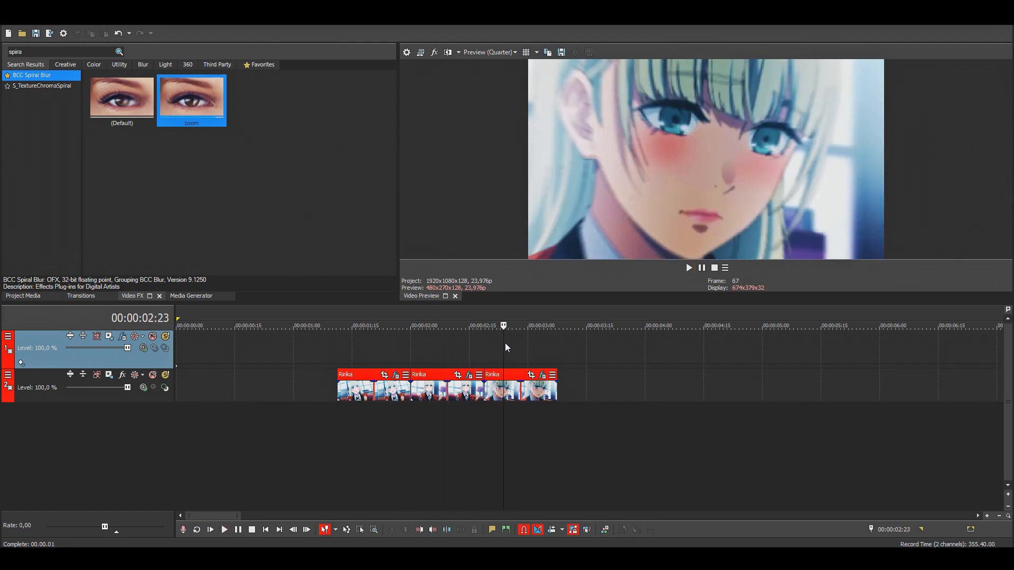
left_click(518, 337)
left_click(516, 337)
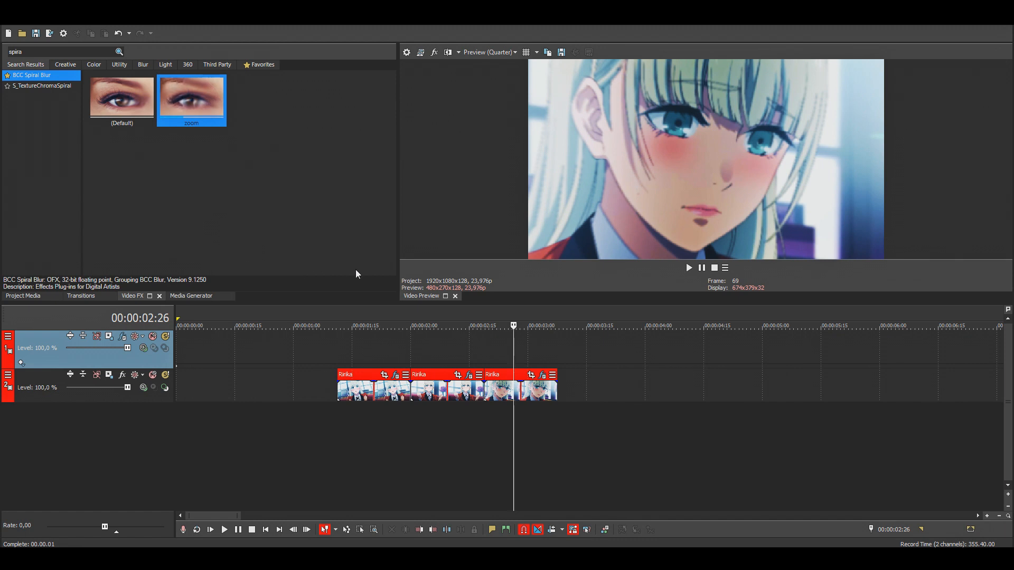
left_click(450, 348)
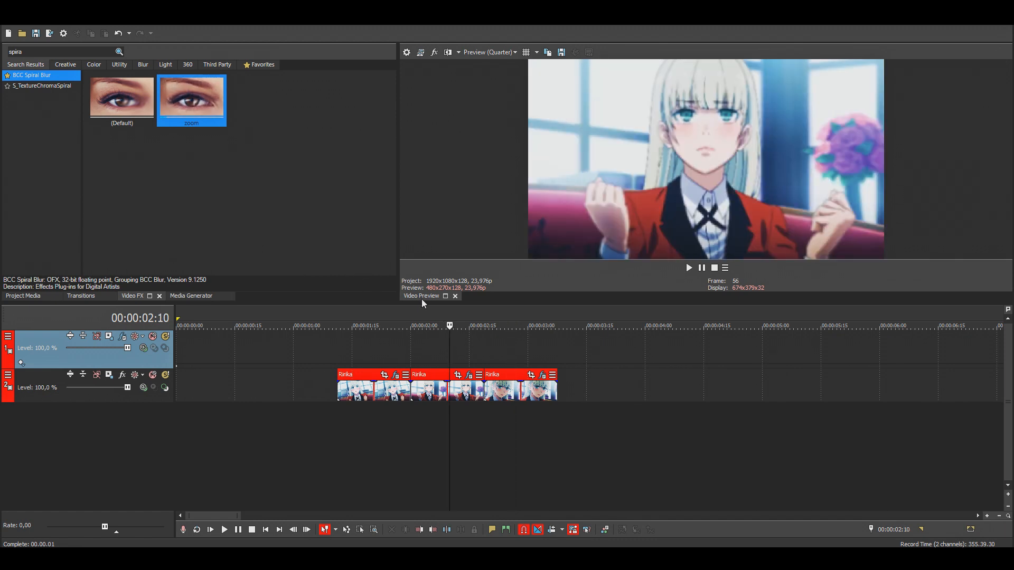
Step: Search the video effects for "moc" and apply the Reflect preset of S_BlurMoCurves to Track 1
type("moc")
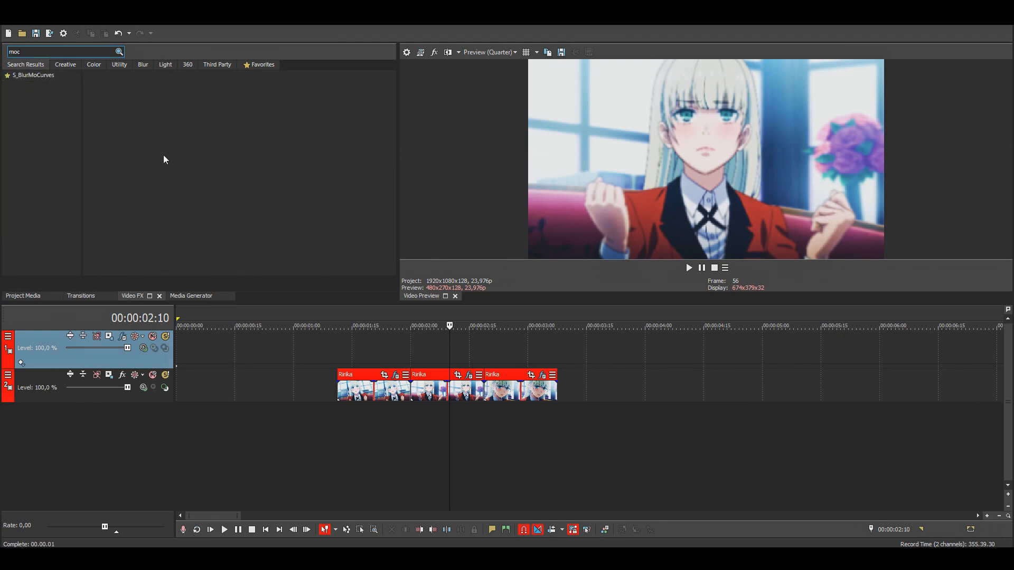
left_click(42, 76)
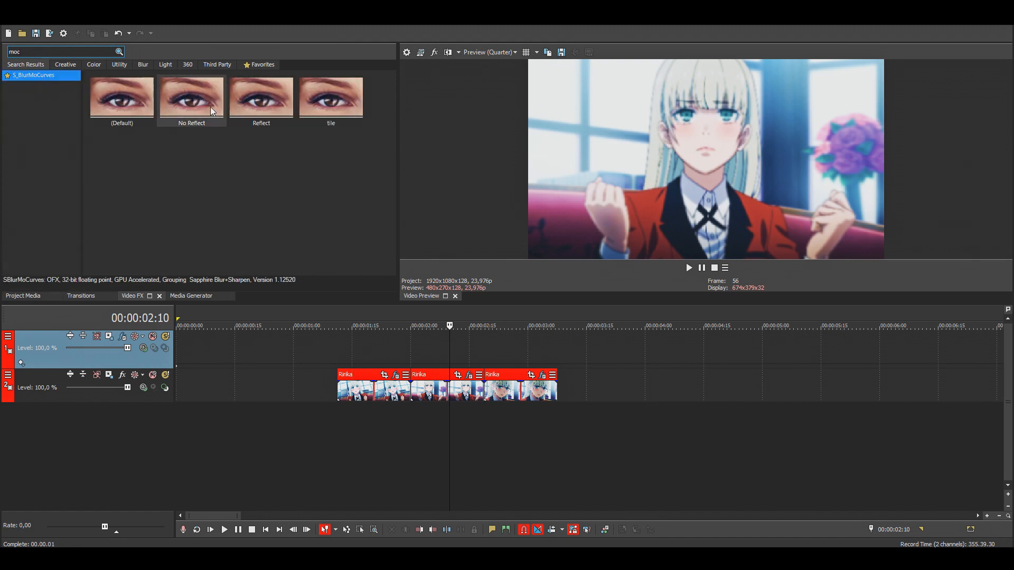
left_click(279, 122)
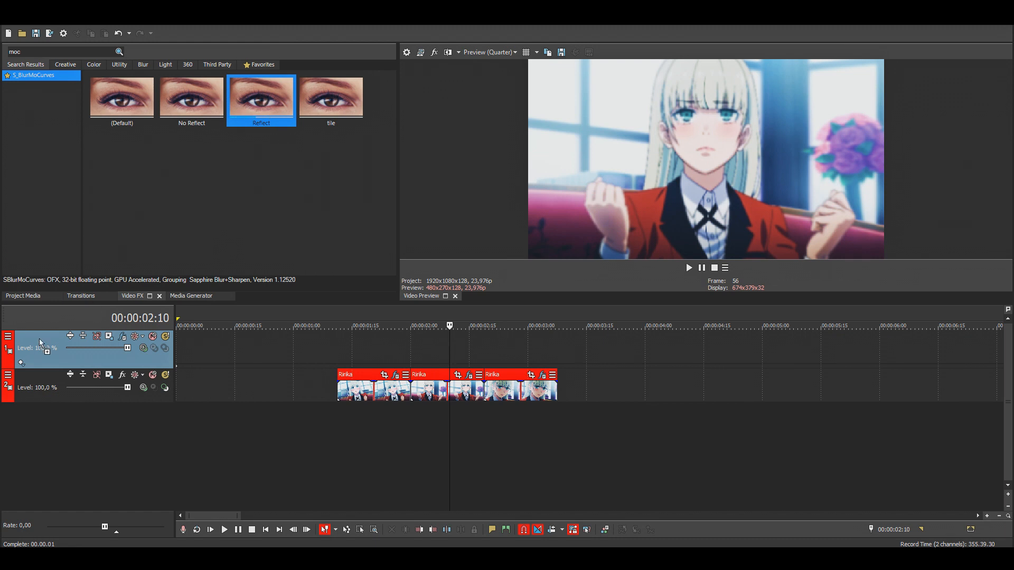
left_click_drag(46, 350, 47, 348)
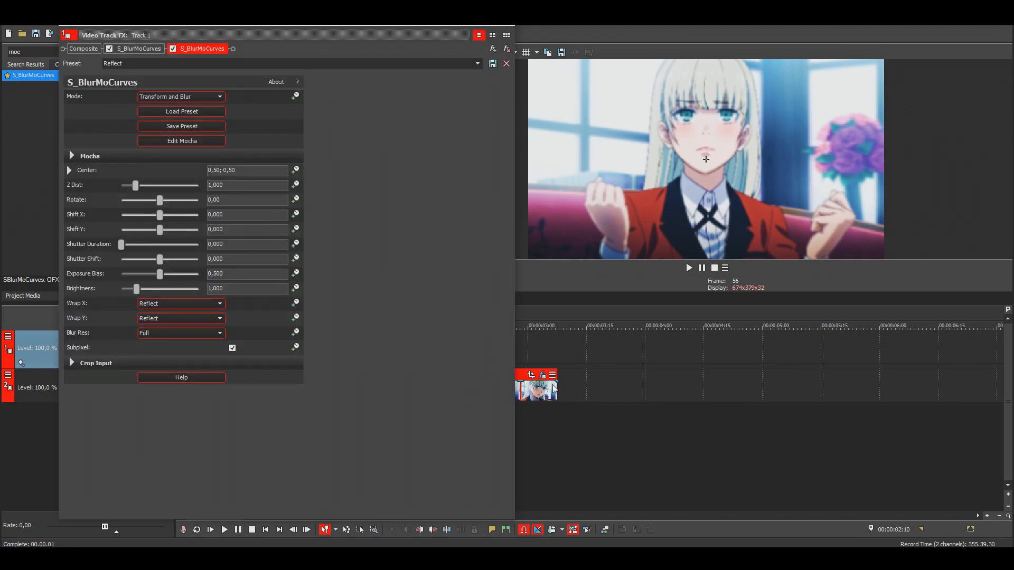
Step: Arrange Track 1's effect chain so the new S_BlurMoCurves sits between Composite and the existing S_BlurMoCurves with Z Dist 0,900
left_click(121, 52)
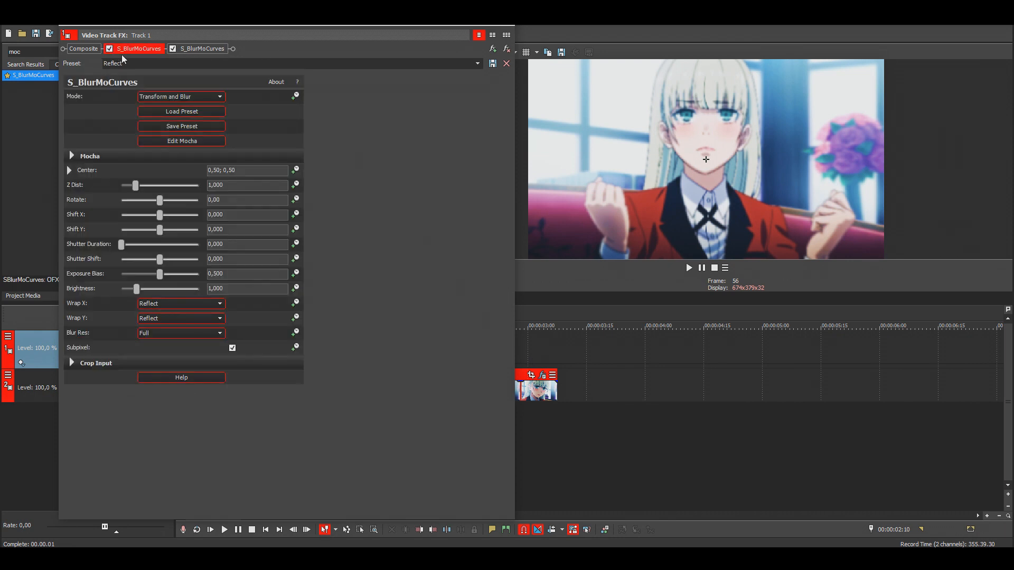
left_click(199, 49)
left_click_drag(212, 49, 69, 49)
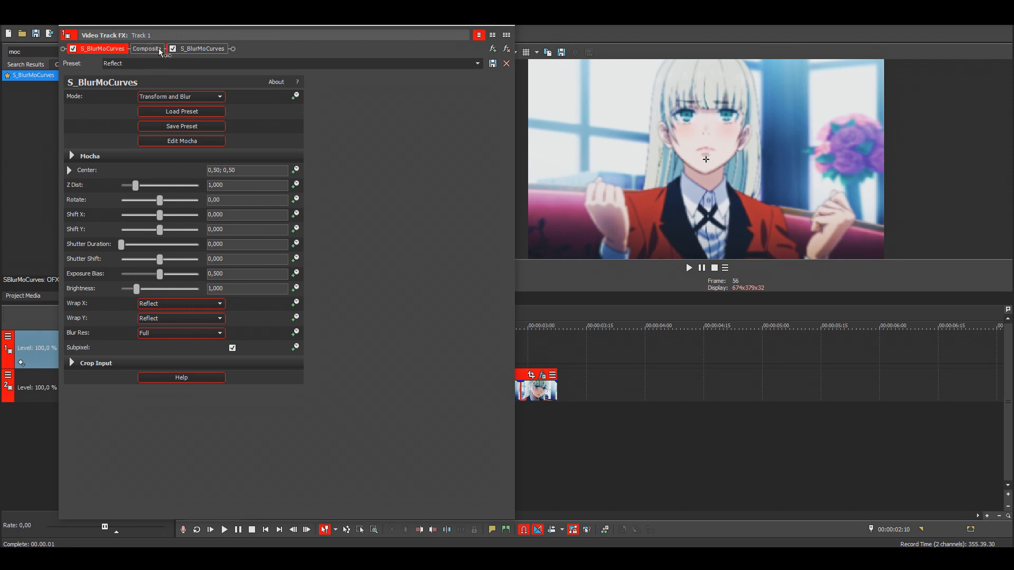
left_click_drag(252, 49, 255, 49)
left_click_drag(115, 53, 127, 53)
left_click(205, 49)
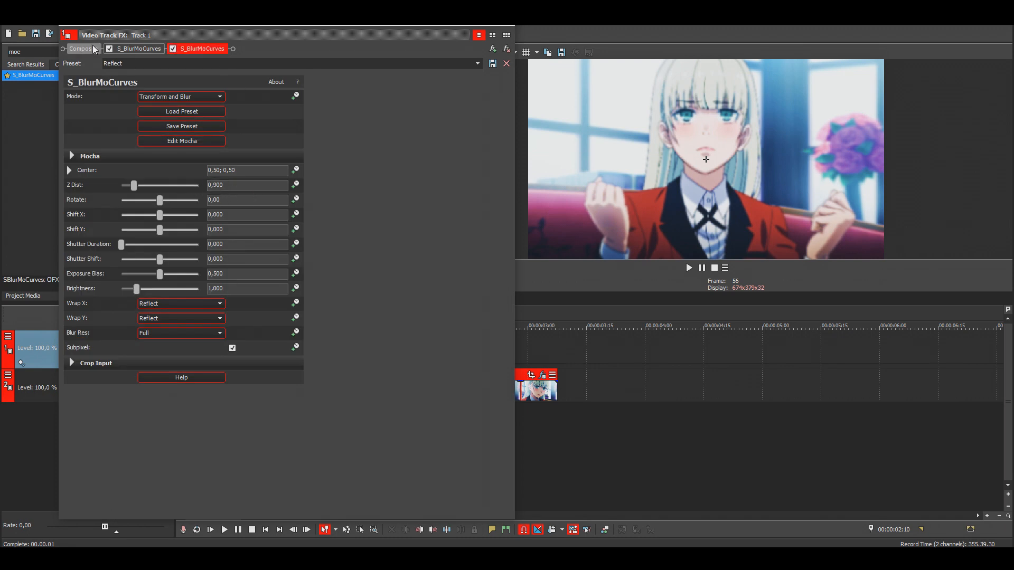
left_click(139, 49)
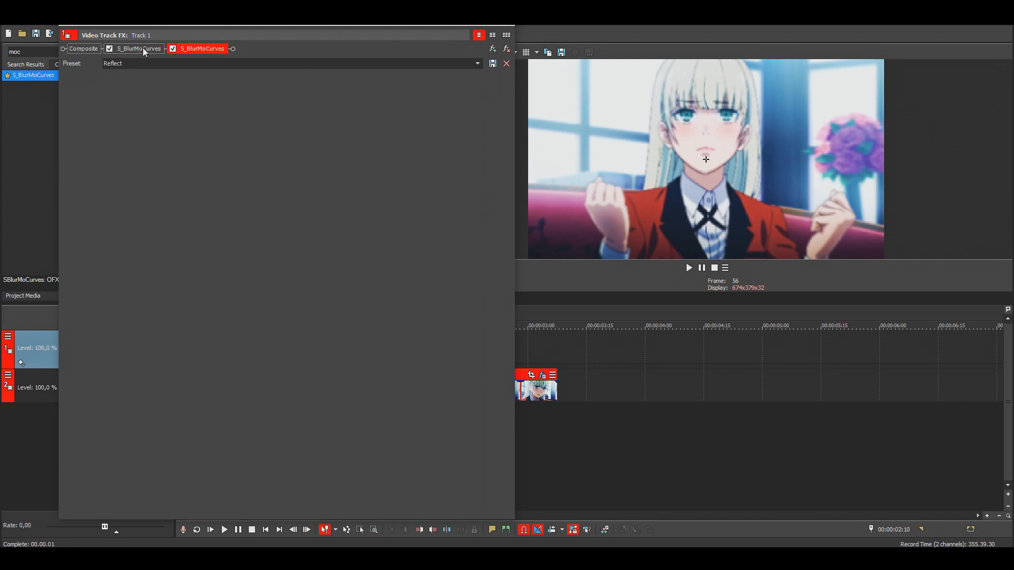
Step: Test and reset Shift Y on the track's first S_BlurMoCurves, and enable keyframe animation for its Rotate and Shift Y
mouse_move(160, 230)
left_mouse_down()
mouse_move(192, 230)
mouse_move(155, 239)
mouse_move(189, 232)
mouse_move(161, 232)
mouse_move(179, 231)
left_mouse_up()
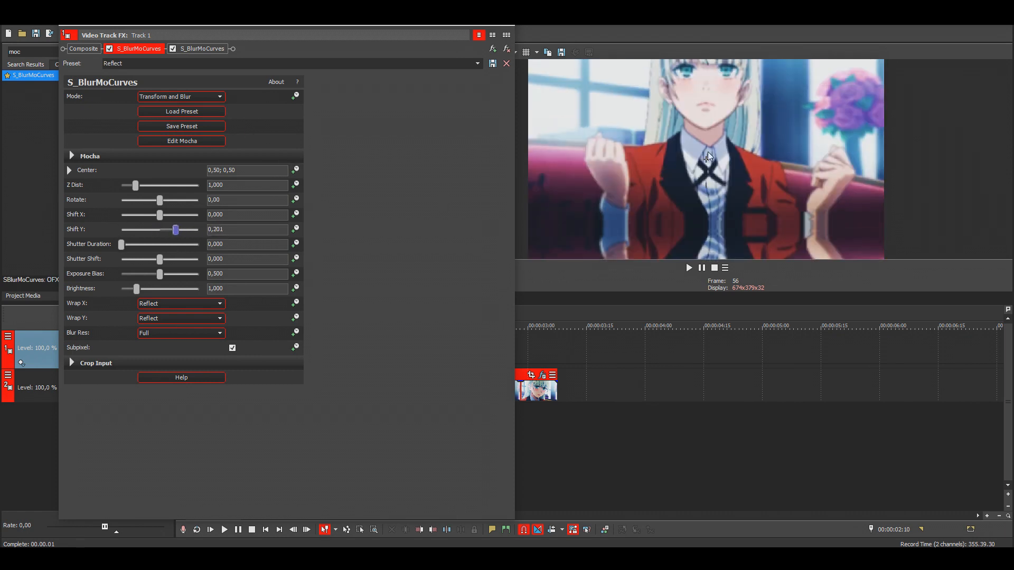
double_click(181, 232)
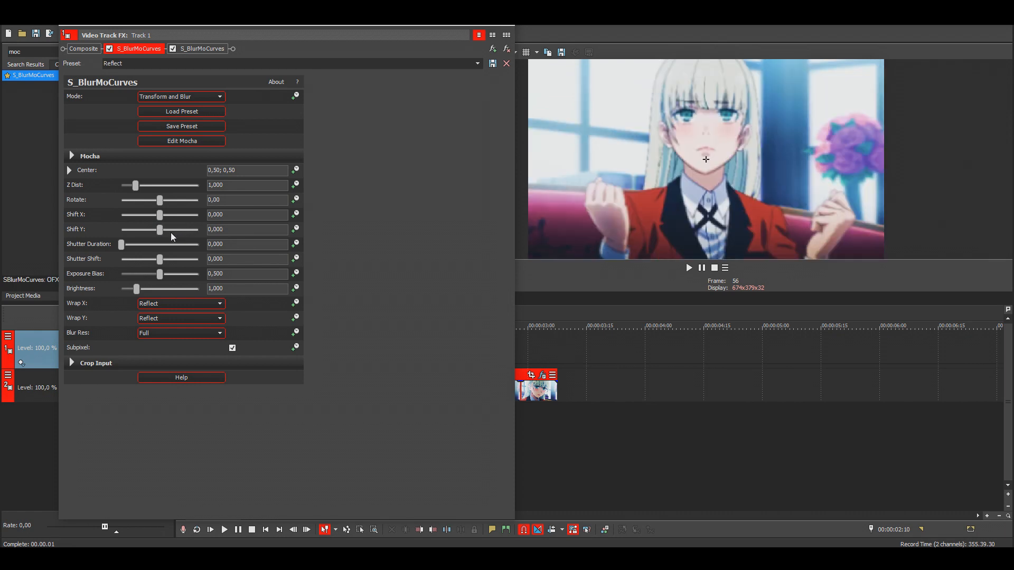
left_click(295, 199)
left_click(295, 229)
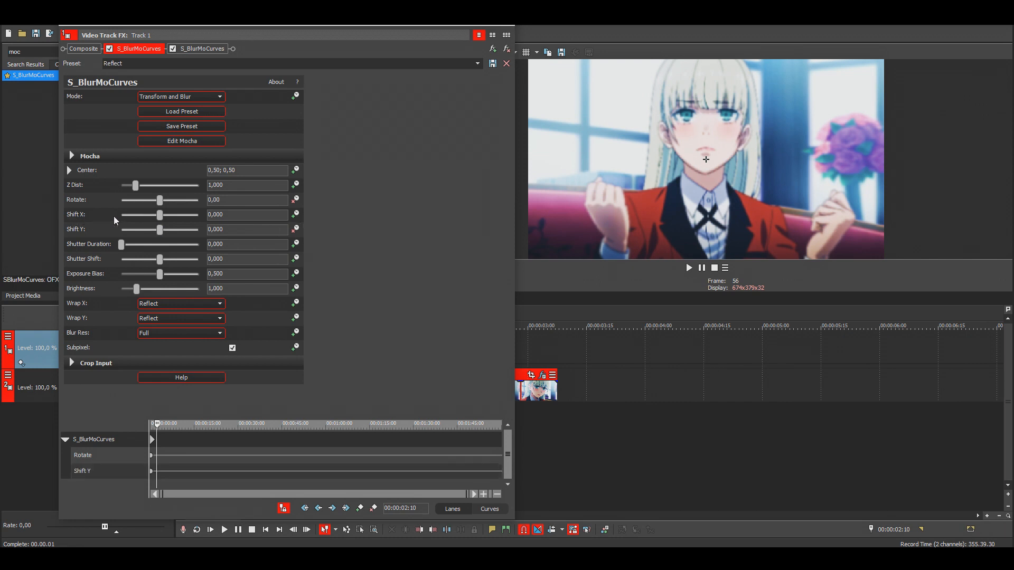
left_click_drag(461, 419, 447, 317)
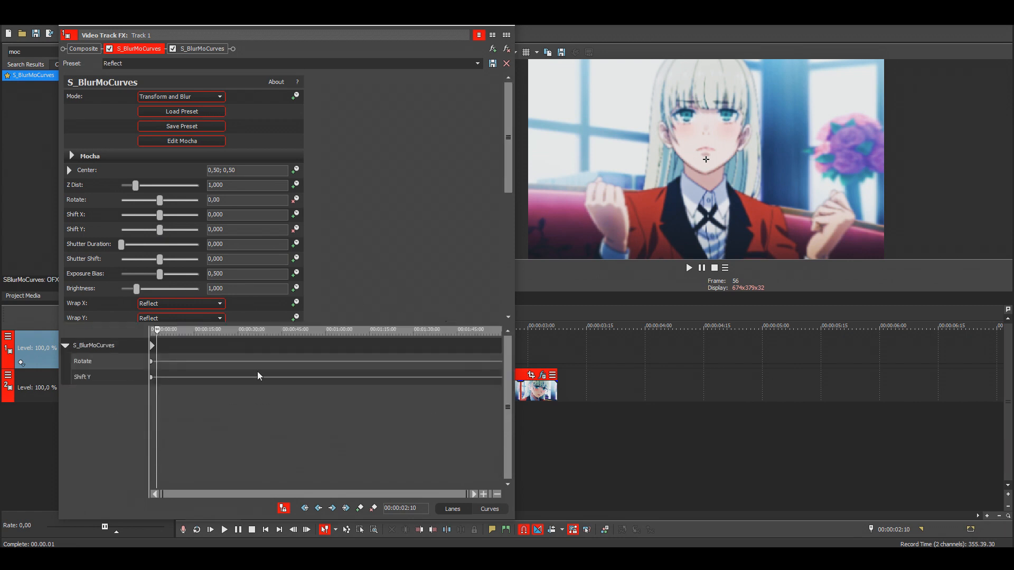
Step: Move the Video Track FX window clear of the timeline and place the playhead at the first clip's start, 00:00:01:11
left_click_drag(296, 29, 515, 45)
left_click(358, 330)
left_click_drag(750, 41, 143, 44)
scroll(640, 335, "down", 1)
scroll(638, 337, "up", 1)
scroll(636, 339, "down", 2)
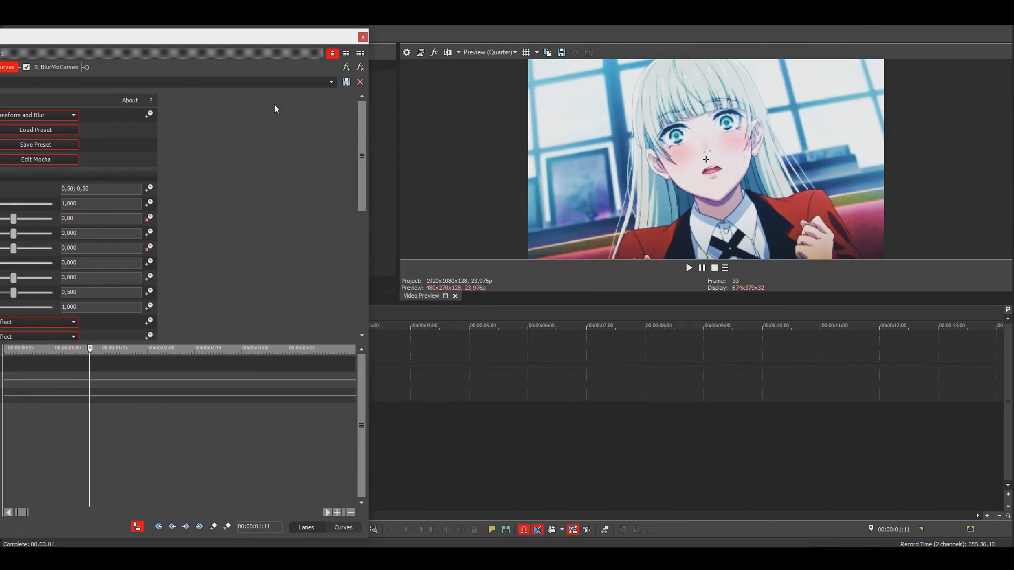
left_click_drag(237, 46, 846, 173)
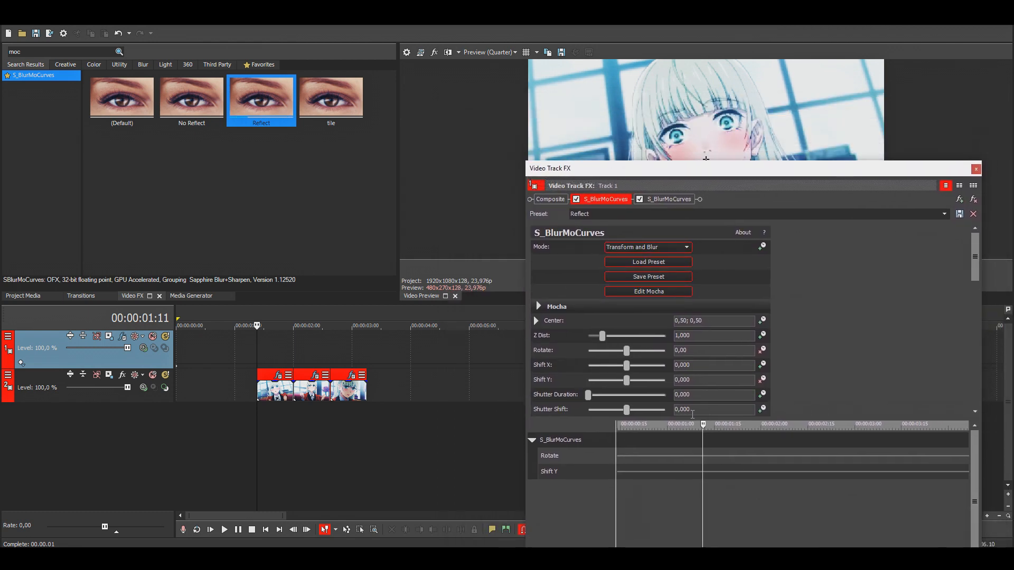
left_click(258, 322)
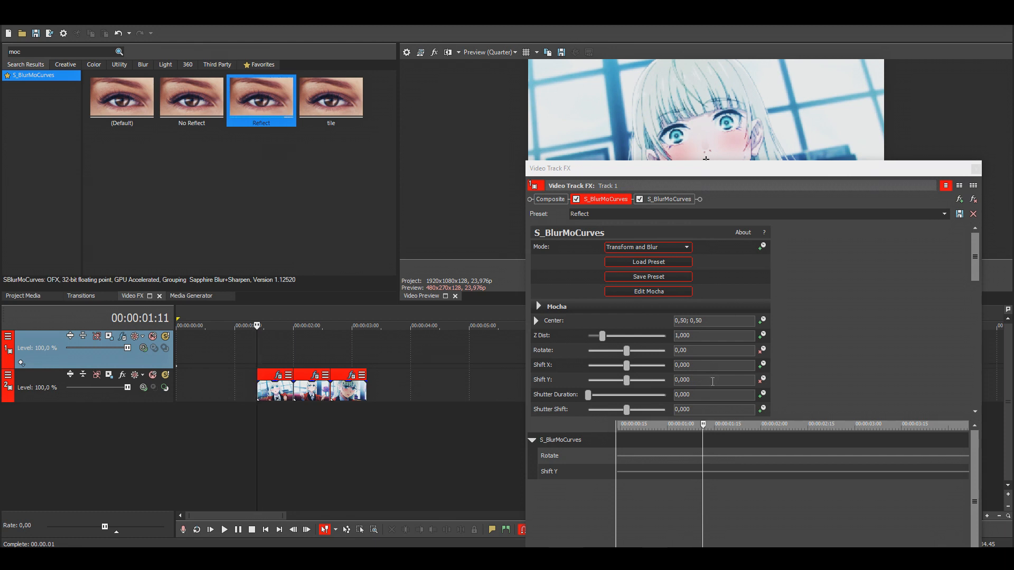
Step: Keyframe Shift Y at -0,025 and Rotate at -1,00 at the first clip's start
left_click(690, 381)
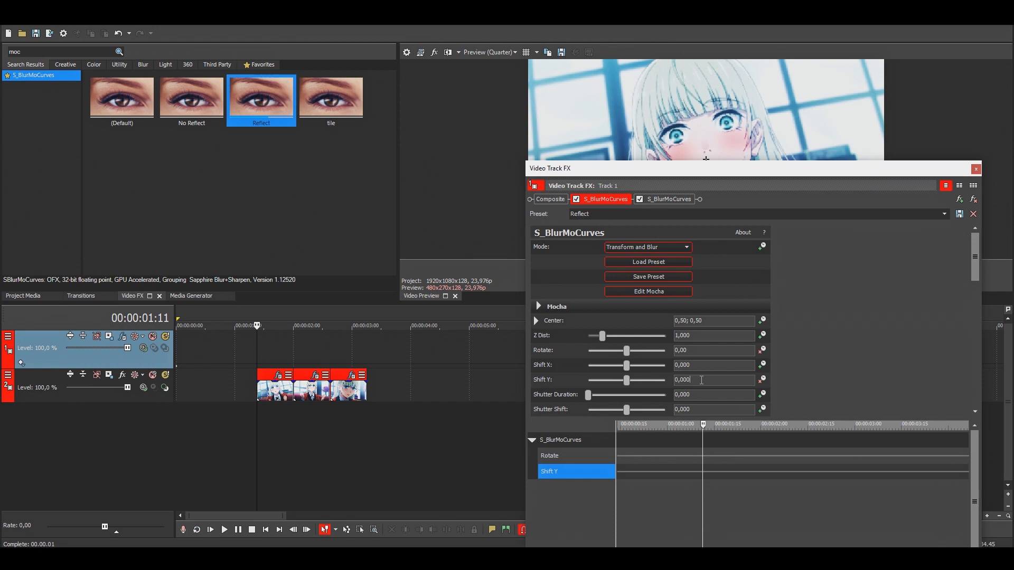
left_click_drag(688, 380, 682, 380)
double_click(722, 381)
type("-0")
type(",025")
key("Return")
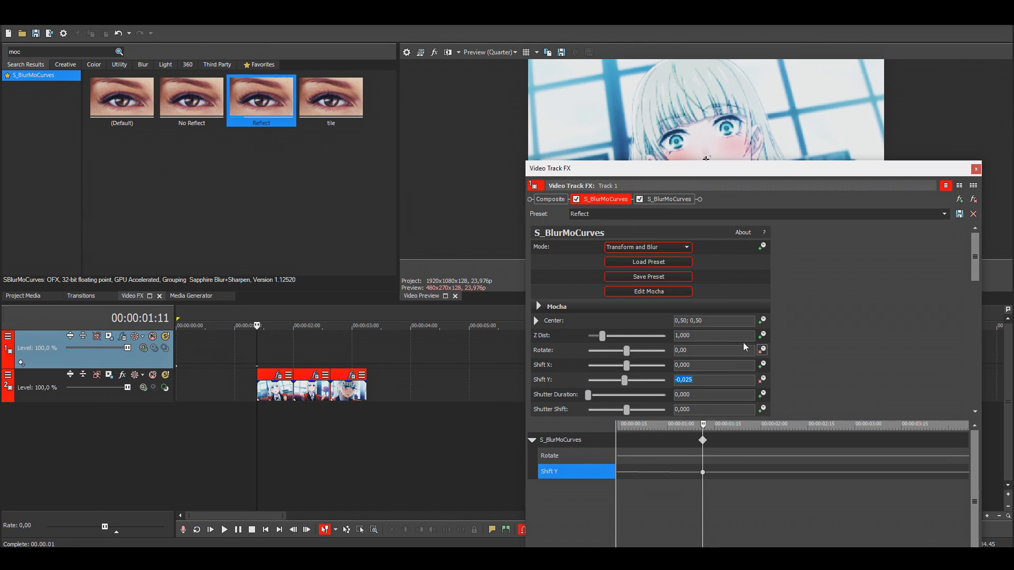
double_click(734, 350)
type("-1")
key("Return")
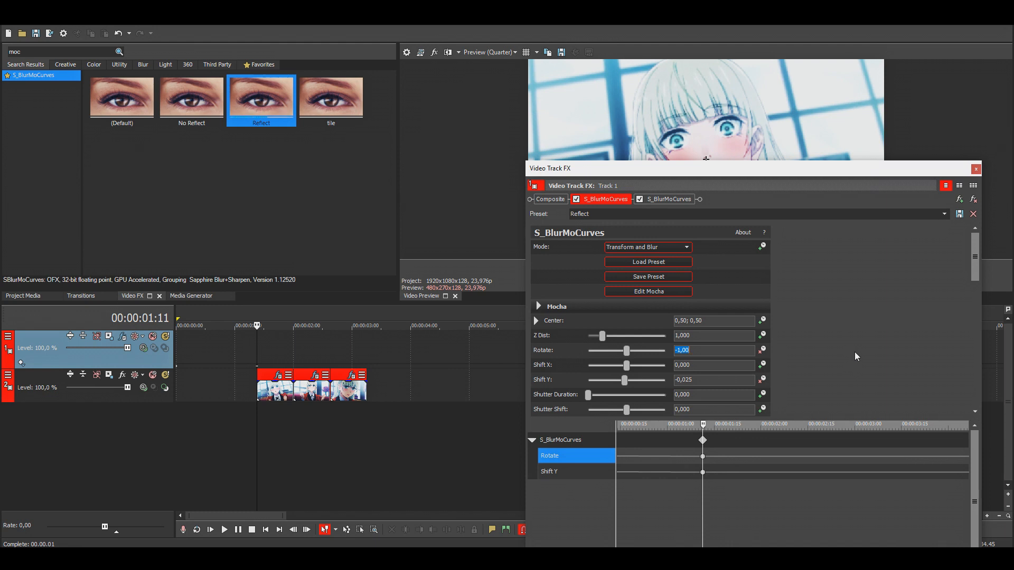
Step: Keyframe Shift Y at 0,025 and Rotate at 1,00 at the second clip's start, 00:00:02:00
left_click(294, 352)
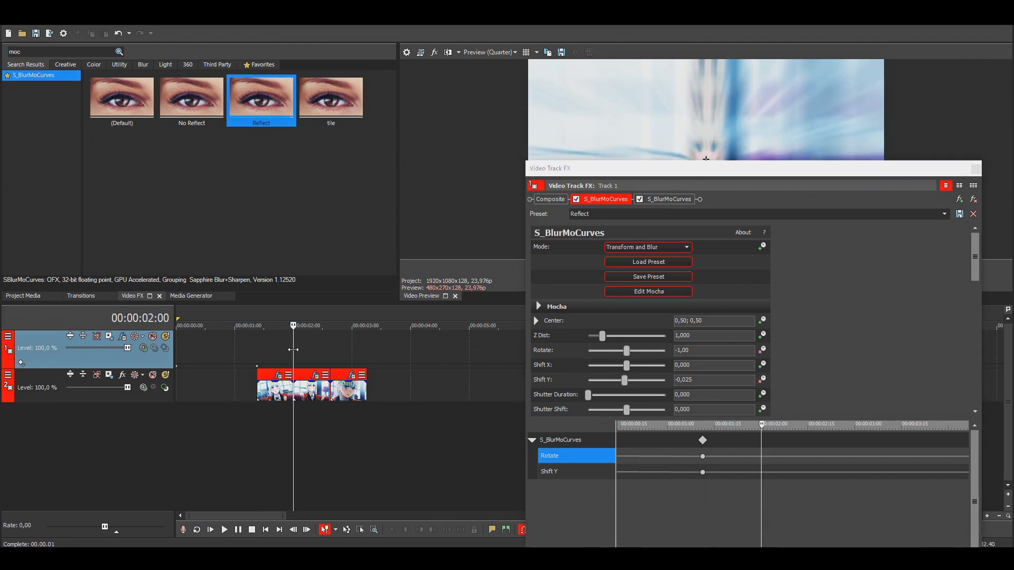
left_click(698, 379)
key("Home")
key("Delete")
key("Return")
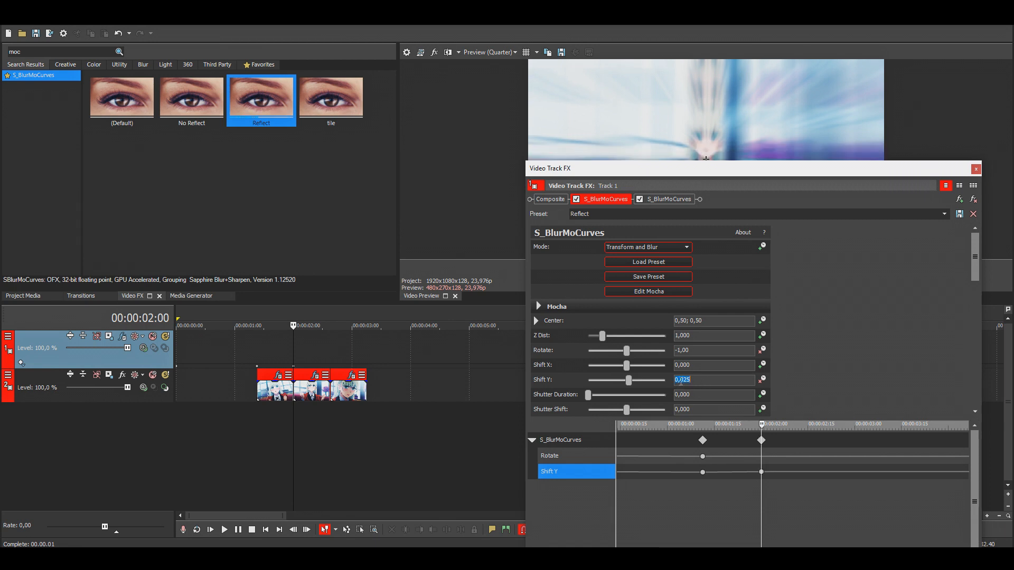
left_click(679, 351)
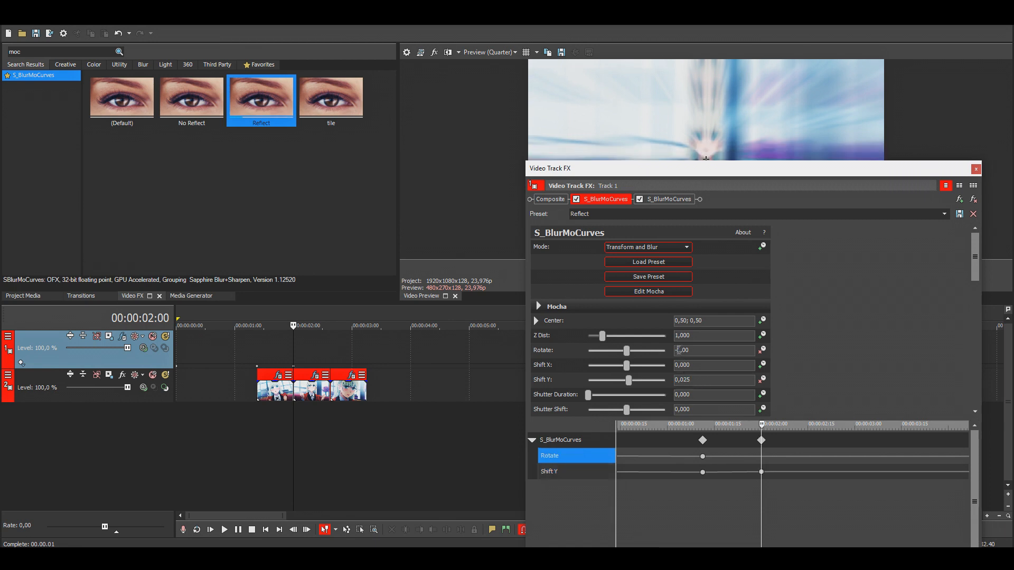
key("BackSpace")
key("Return")
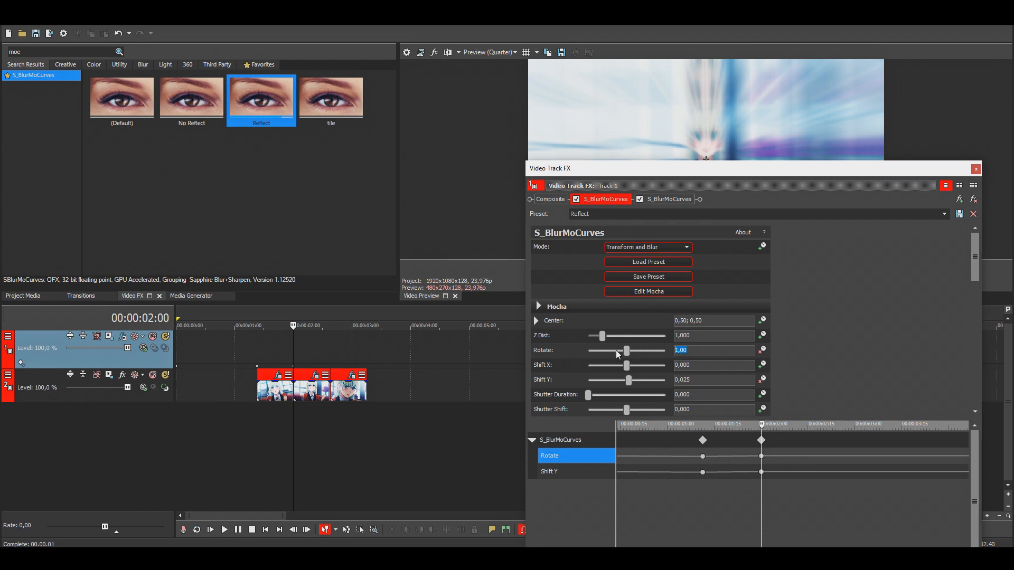
Step: Keyframe Shift Y at -0,025 and Rotate at -1,00 at the third clip's start, 00:00:02:18
left_click(331, 356)
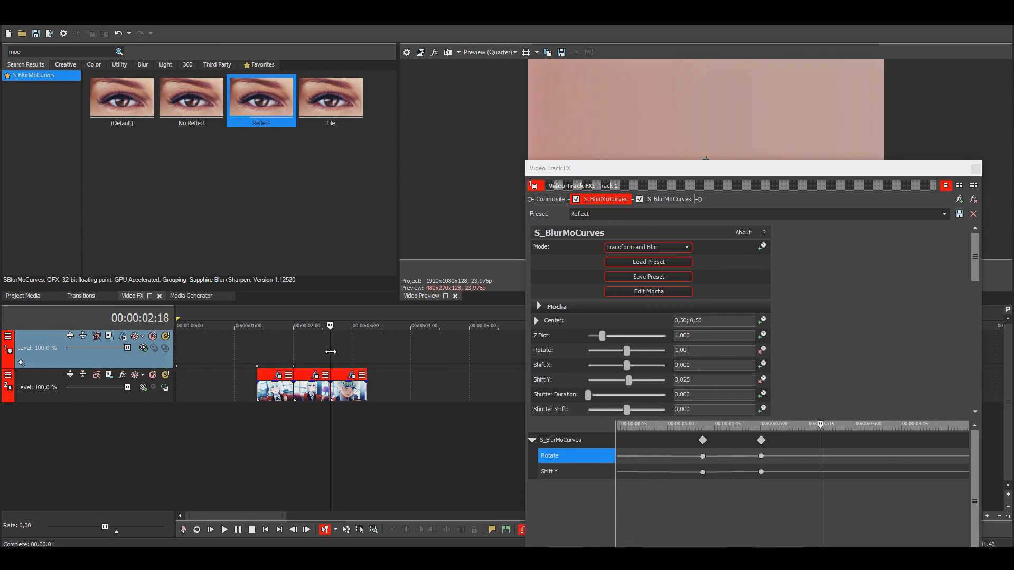
left_click(674, 381)
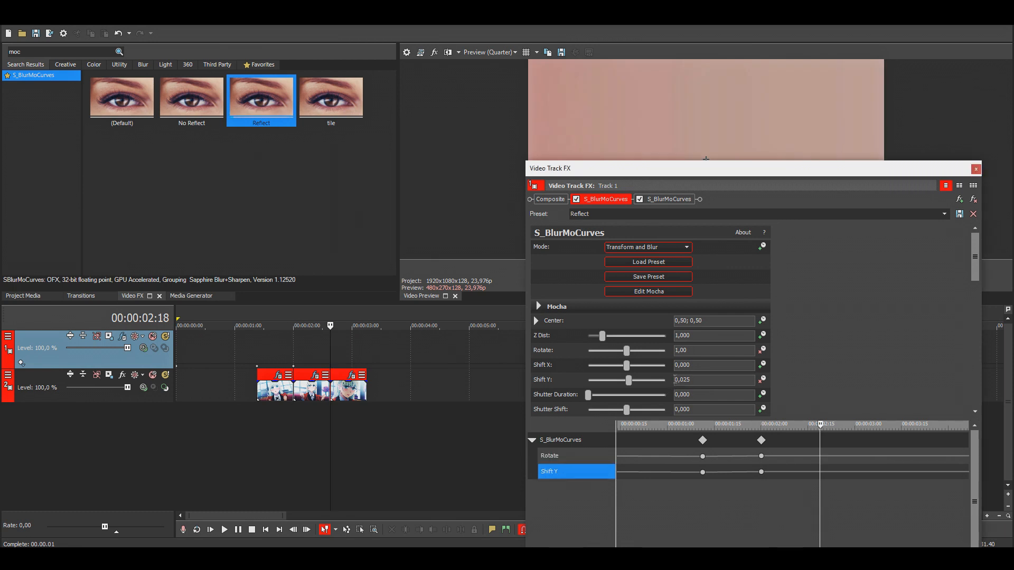
type("-")
key("Return")
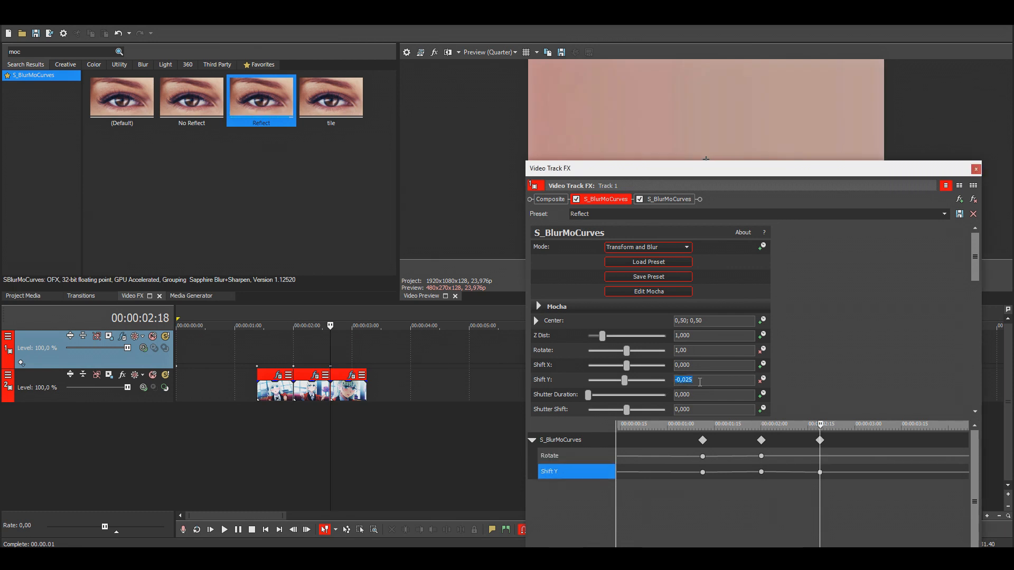
left_click(678, 350)
type("-")
key("Return")
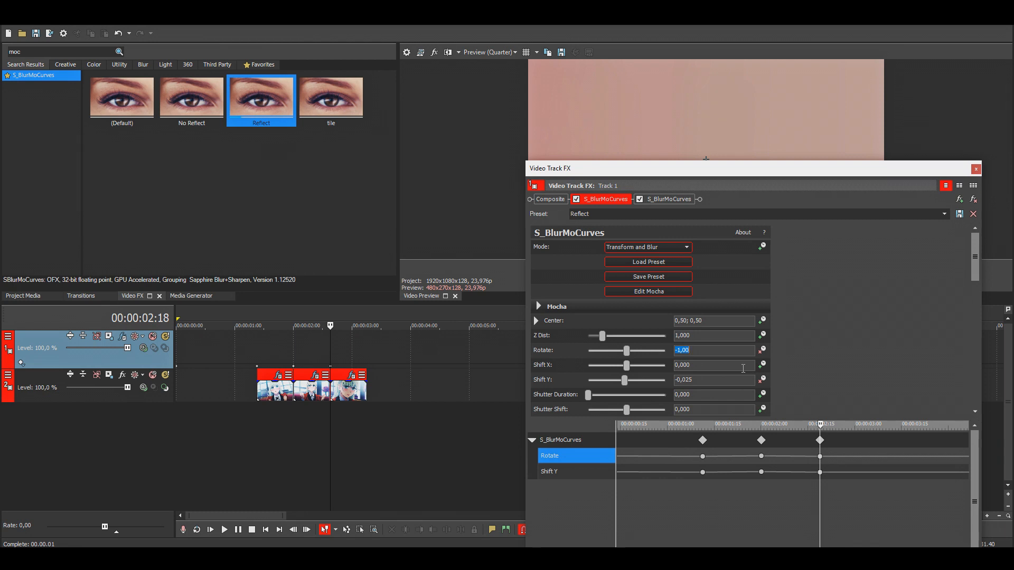
Step: Keyframe Shift Y at 0,025 and Rotate at 1,00 at the third clip's end, 00:00:03:07
left_click(367, 352)
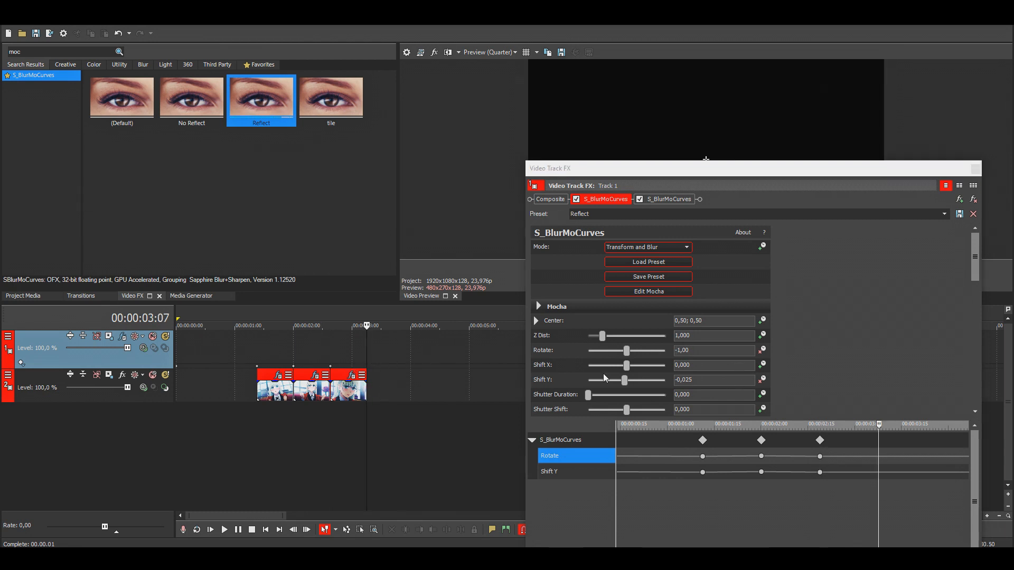
left_click(677, 381)
key("BackSpace")
key("Return")
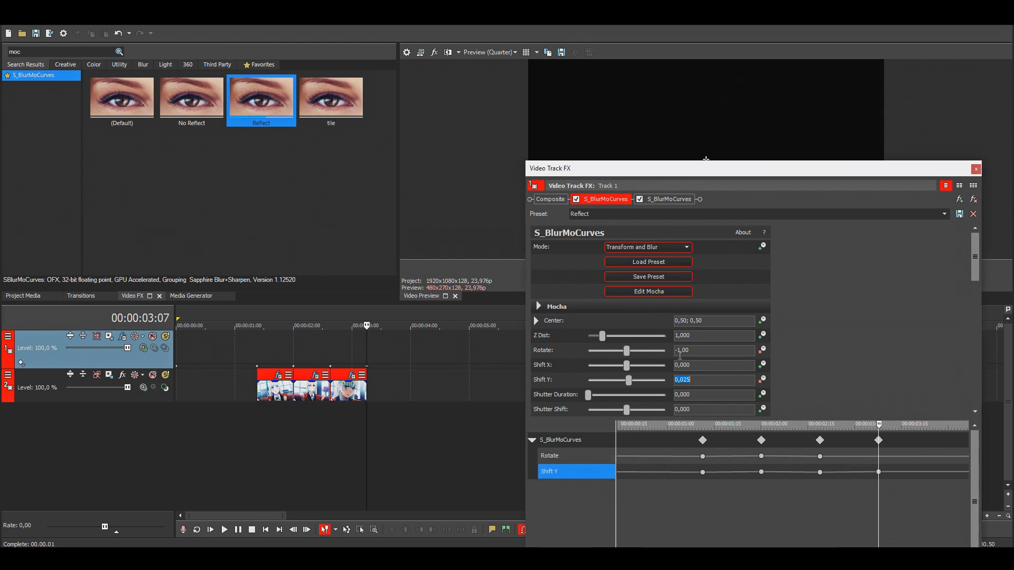
left_click(678, 351)
key("BackSpace")
key("Return")
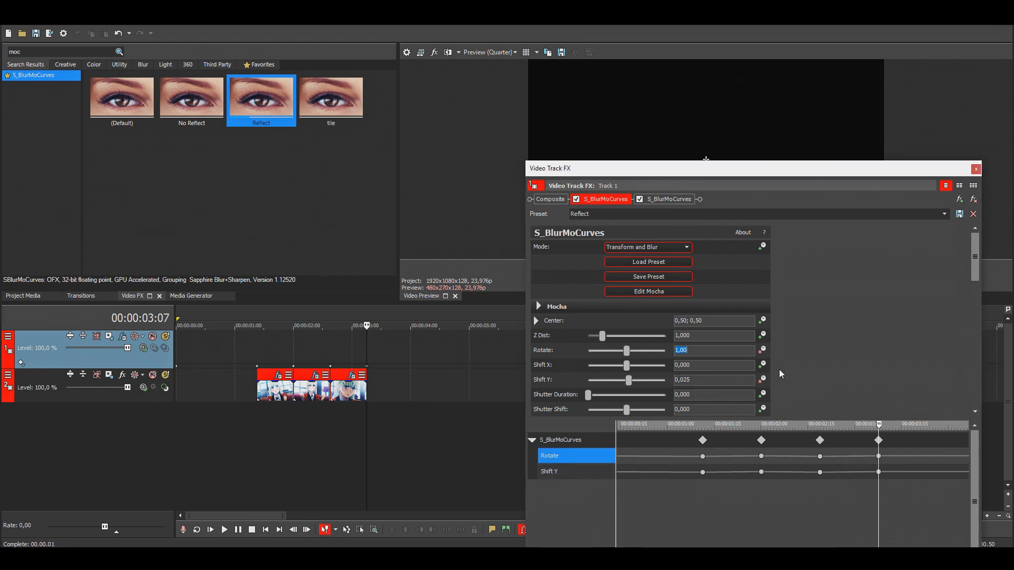
Step: Set the four Rotate and four Shift Y keyframes from 00:00:01:11 to 00:00:03:07 to Smooth Fade
left_click_drag(679, 464, 880, 465)
left_click(729, 461)
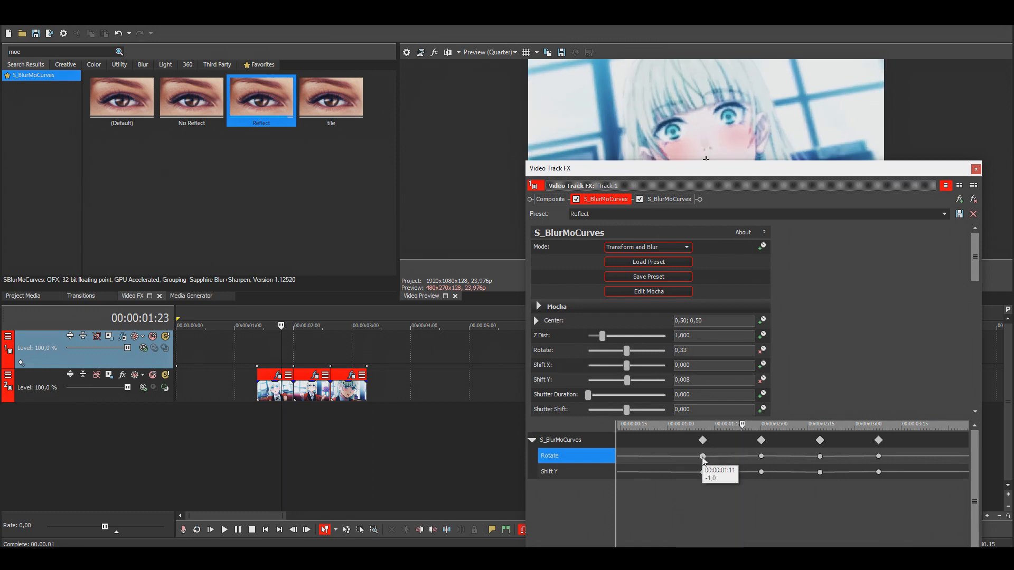
left_click(702, 456)
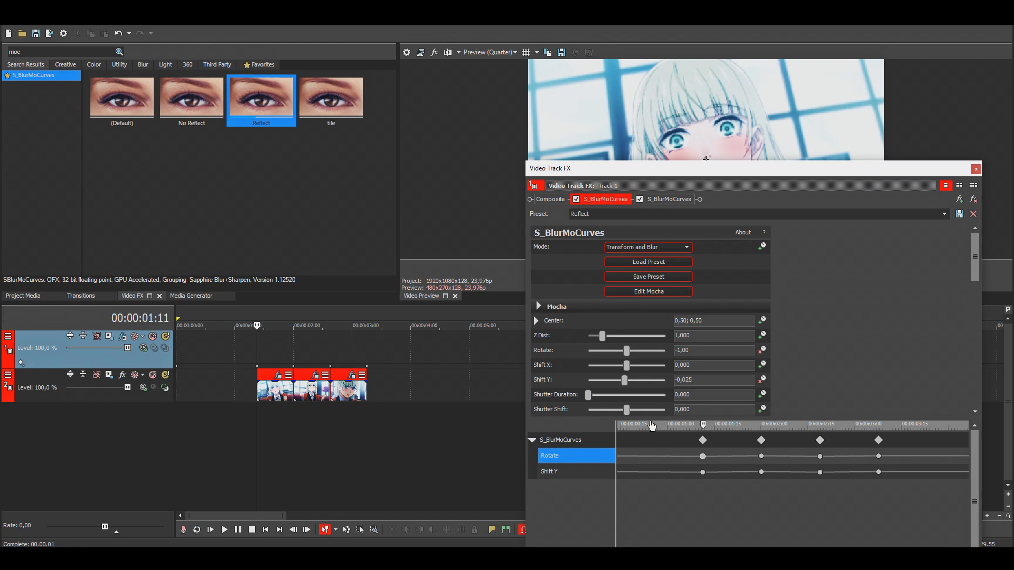
left_click(703, 457)
left_click(703, 472, "ctrl")
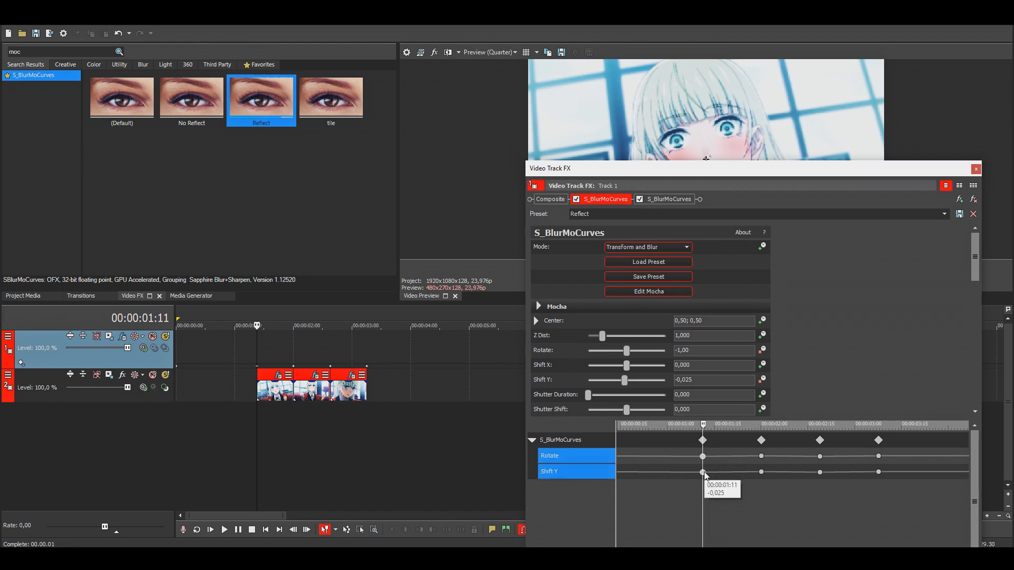
right_click(879, 456)
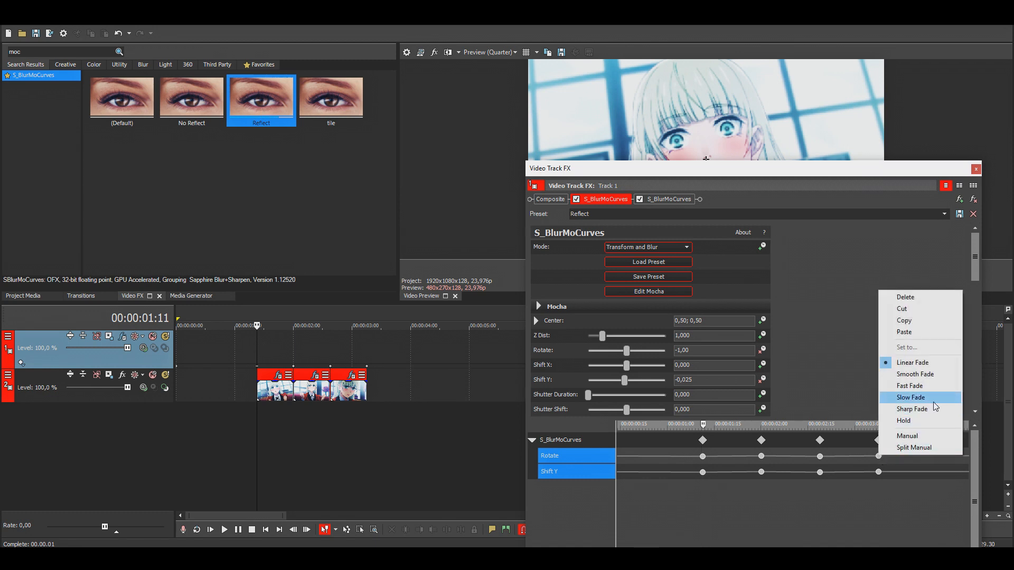
left_click(941, 375)
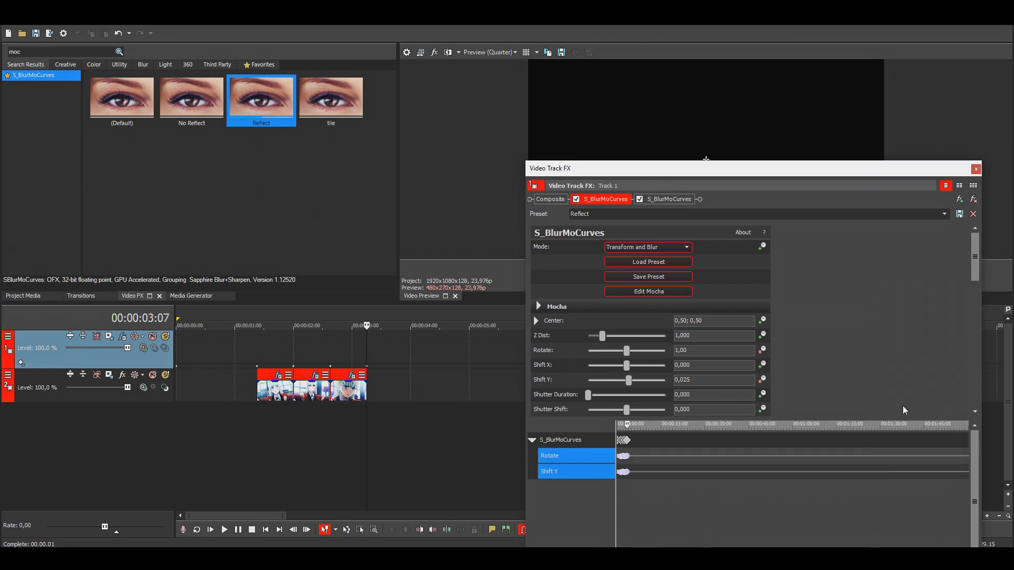
Step: Play back the three clips from the first keyframe at 00:00:01:11 with the preview uncovered
scroll(690, 467, "up", 5)
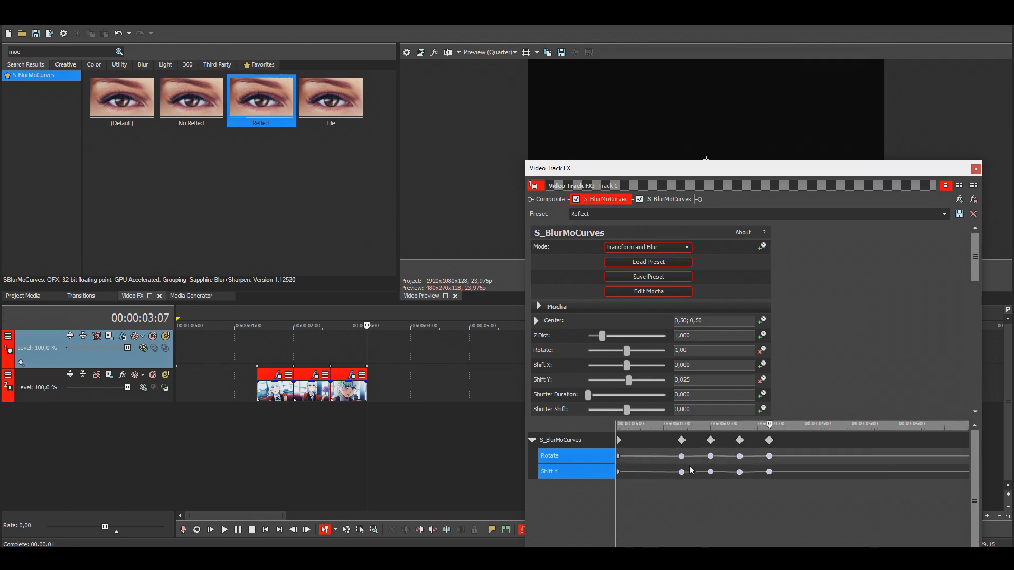
left_click(681, 472)
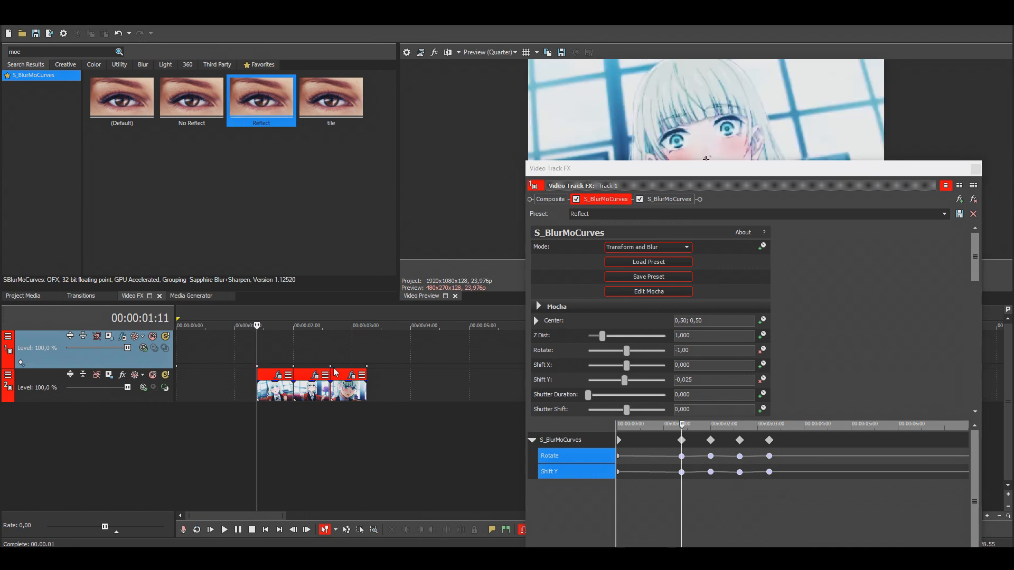
left_click_drag(719, 169, 753, 253)
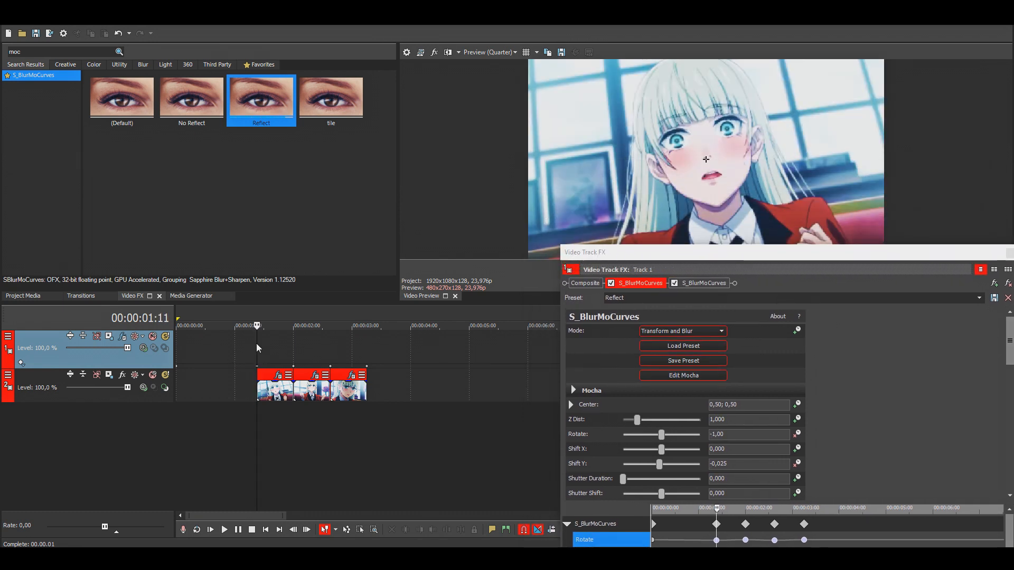
key("space")
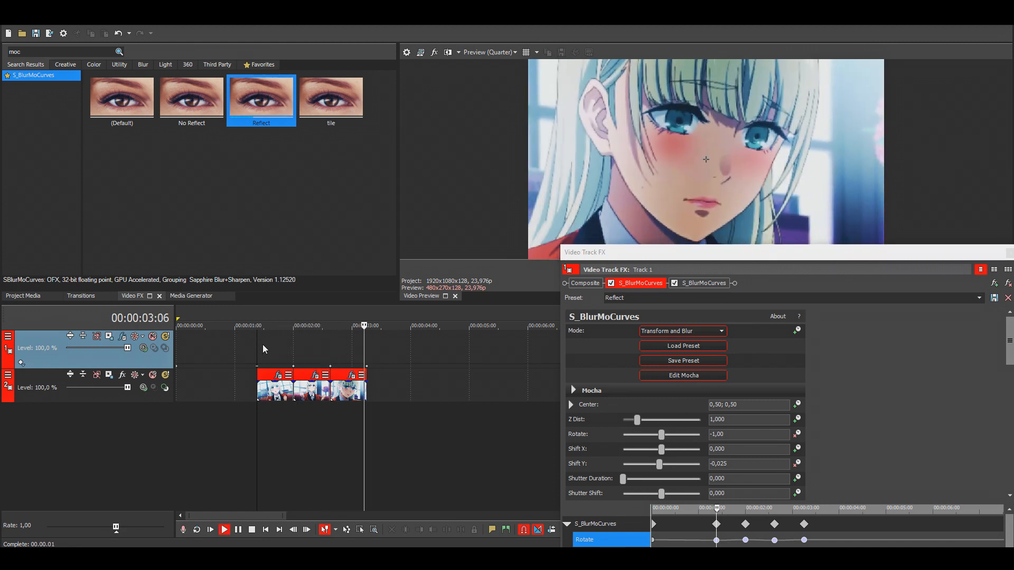
key("space")
Step: Move the four Rotate keyframes five frames later than the Shift Y keyframes, with the first one at 00:00:01:16
left_click_drag(748, 257, 695, 191)
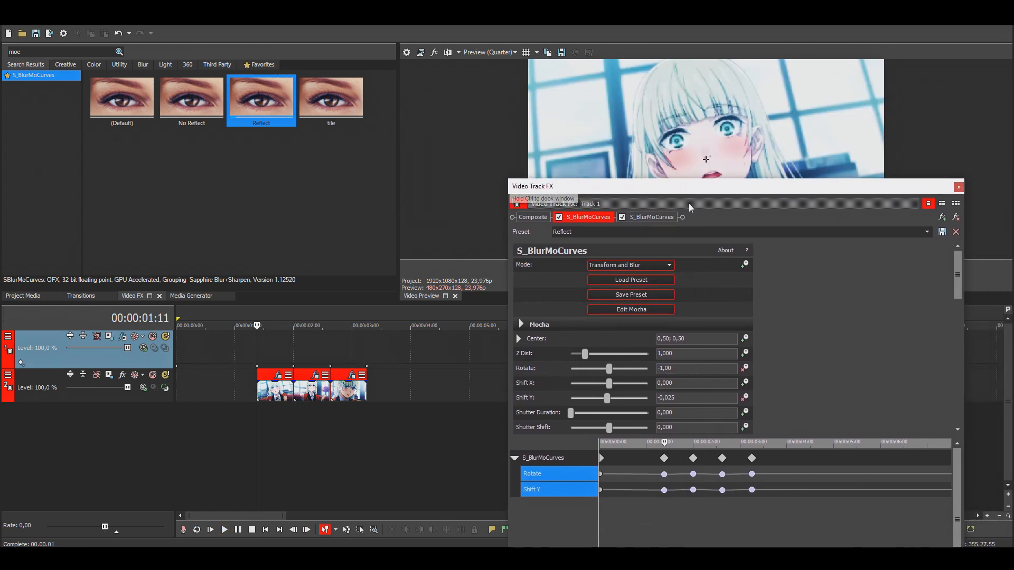
left_click(664, 474)
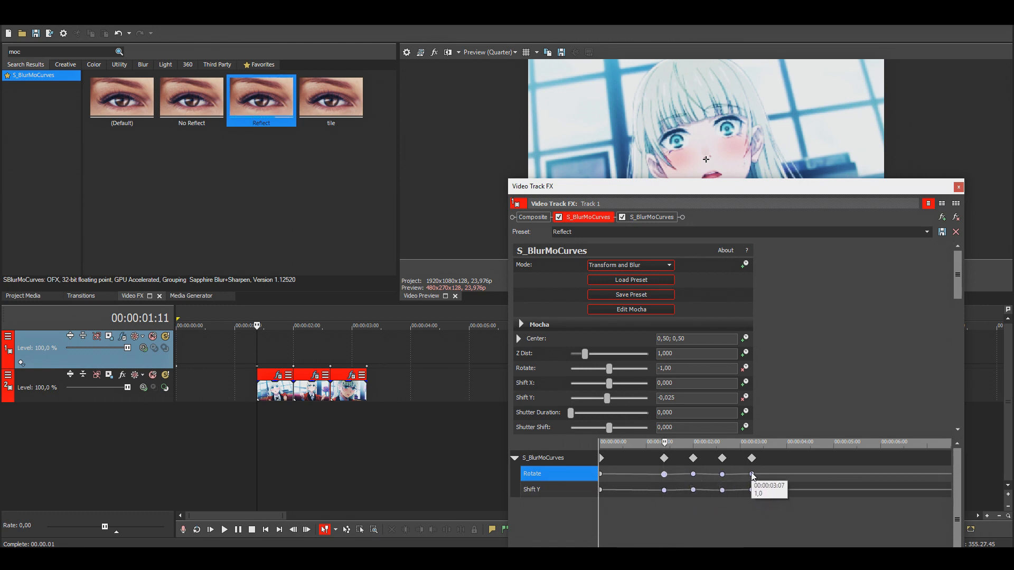
scroll(694, 490, "up", 3)
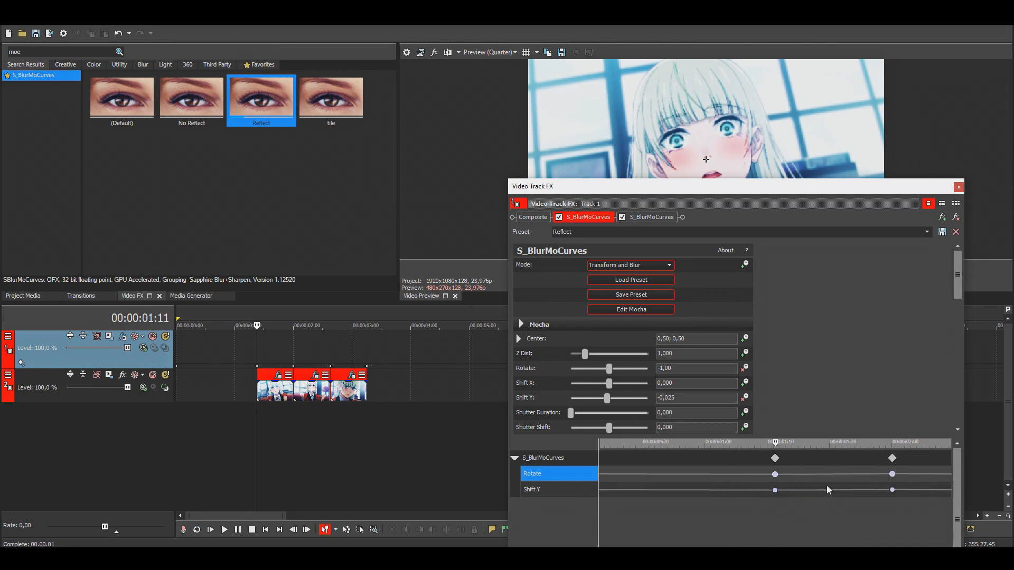
key("Right")
key("Right")
key("Right")
key("Right")
key("Right")
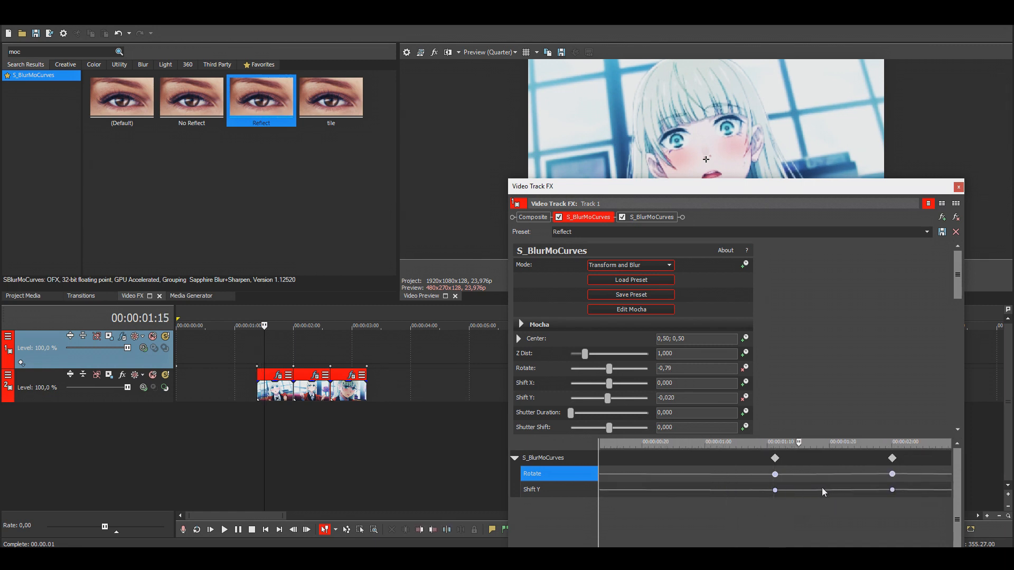
left_click_drag(777, 478, 808, 480)
scroll(815, 481, "down", 3)
scroll(815, 482, "down", 3)
scroll(808, 482, "up", 3)
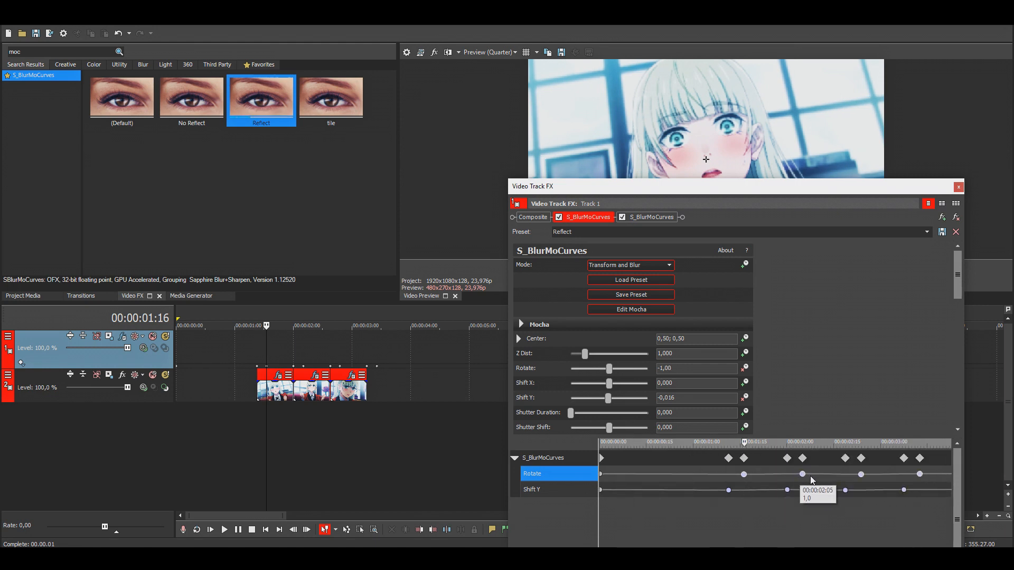
left_click_drag(716, 485, 744, 485)
Step: Play back the clips with the preview uncovered to check the offset between the Rotate and Shift Y motion
left_click_drag(756, 194, 780, 336)
key("space")
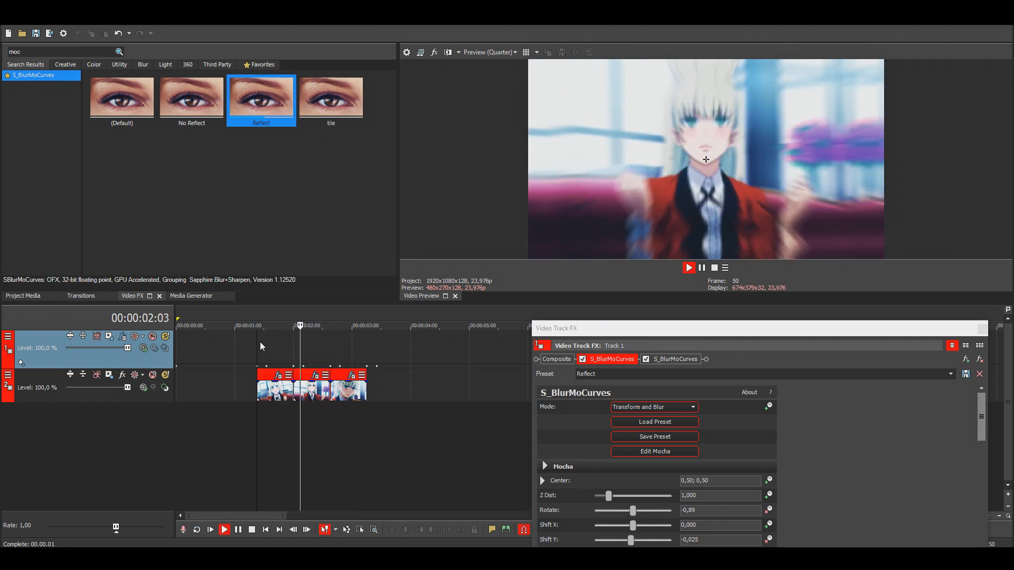
key("space")
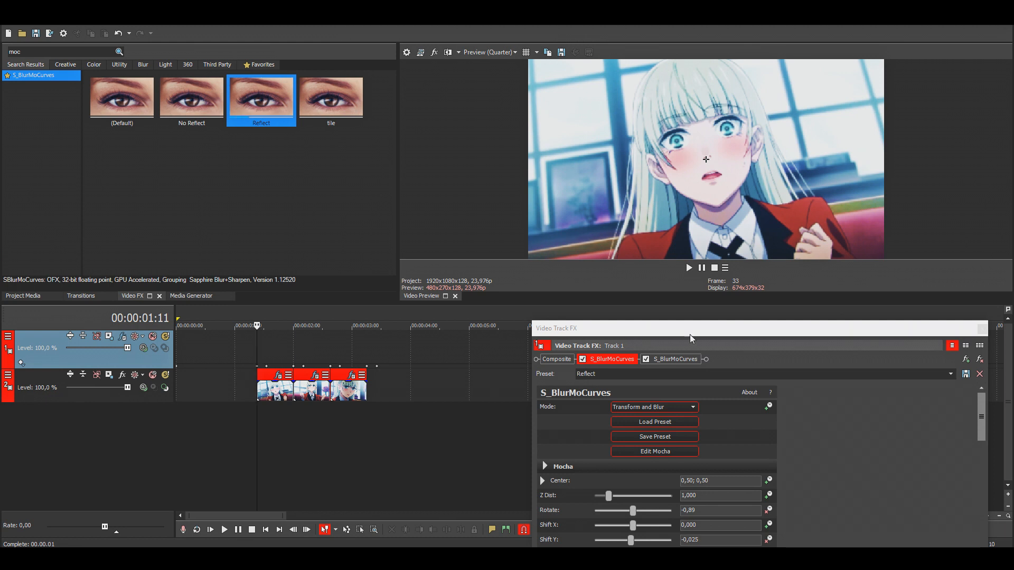
Step: Delete the initial S_BlurMoCurves keyframes for Rotate and Shift Y at 00:00:00:00
left_click_drag(692, 338, 676, 143)
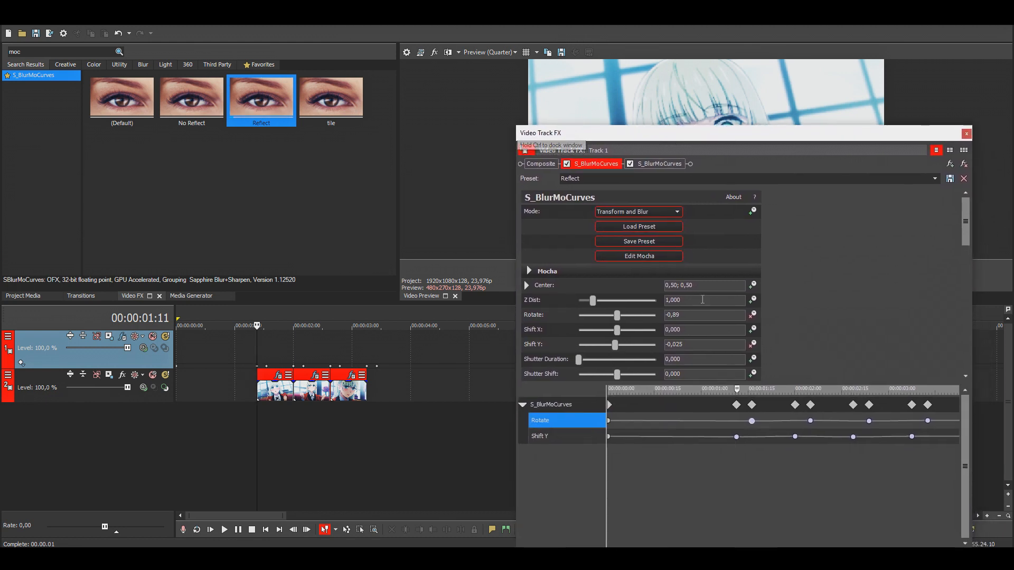
left_click(609, 406)
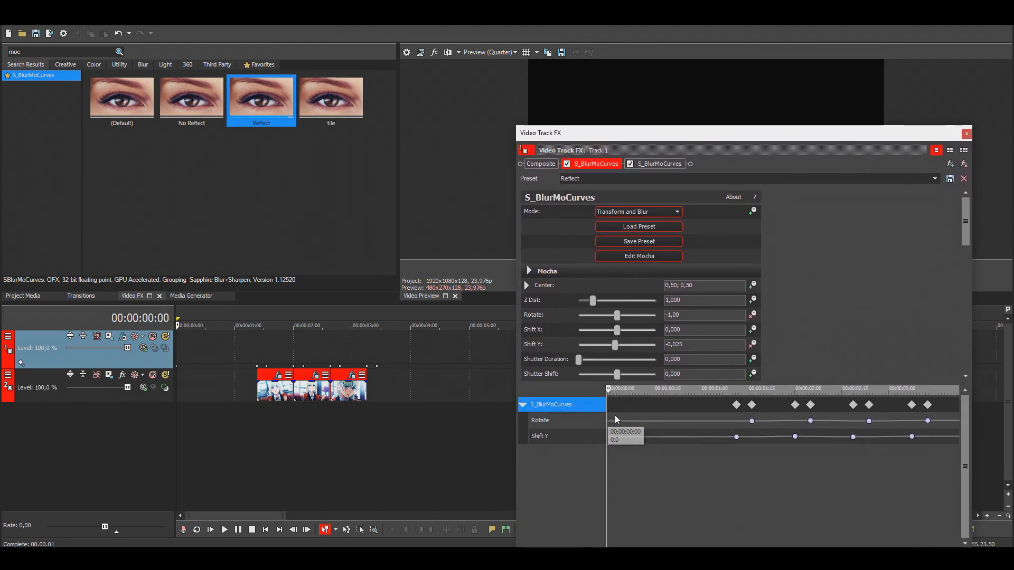
Step: Examine the five-frame offset between the first Shift Y and Rotate keyframes by stepping through frames 00:00:01:11 to 00:00:01:16
left_click(753, 422)
scroll(767, 427, "down", 3)
scroll(767, 428, "up", 3)
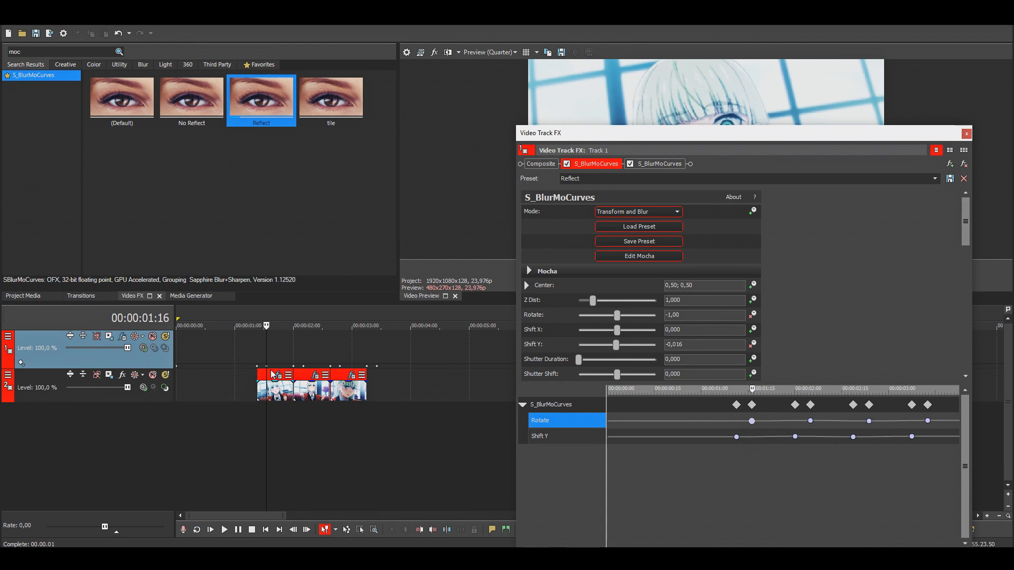
left_click(222, 348)
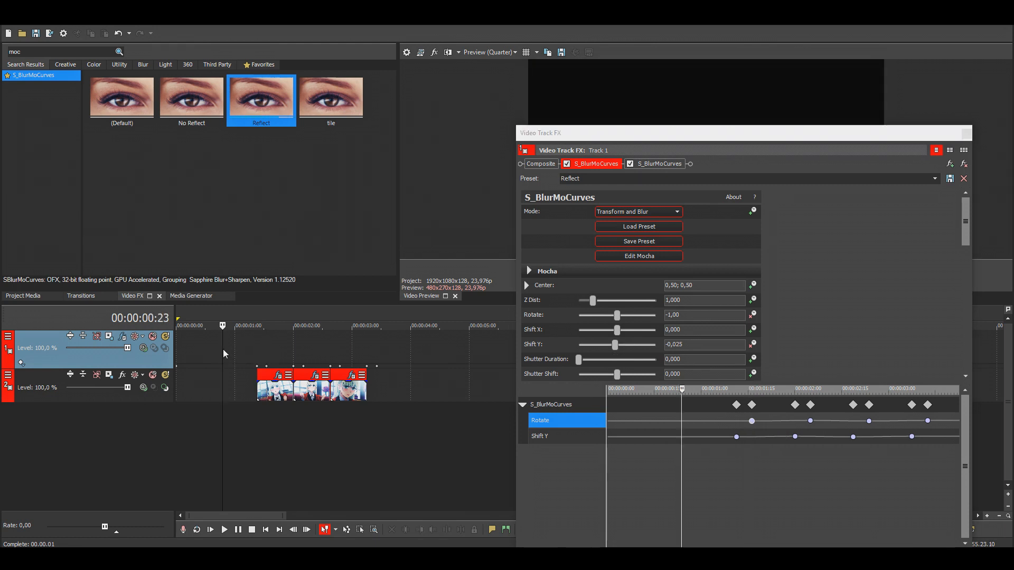
left_click(737, 422)
scroll(769, 423, "up", 2)
scroll(771, 424, "down", 1)
key("Right")
key("Right")
key("Right")
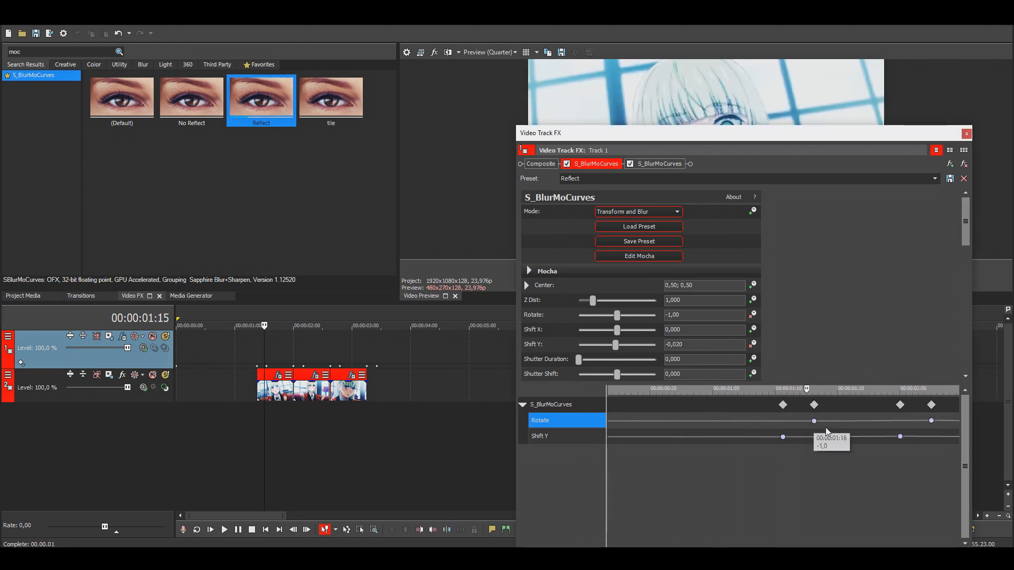
left_click(791, 424)
key("Right")
key("Right")
key("Right")
key("Right")
scroll(810, 423, "down", 2)
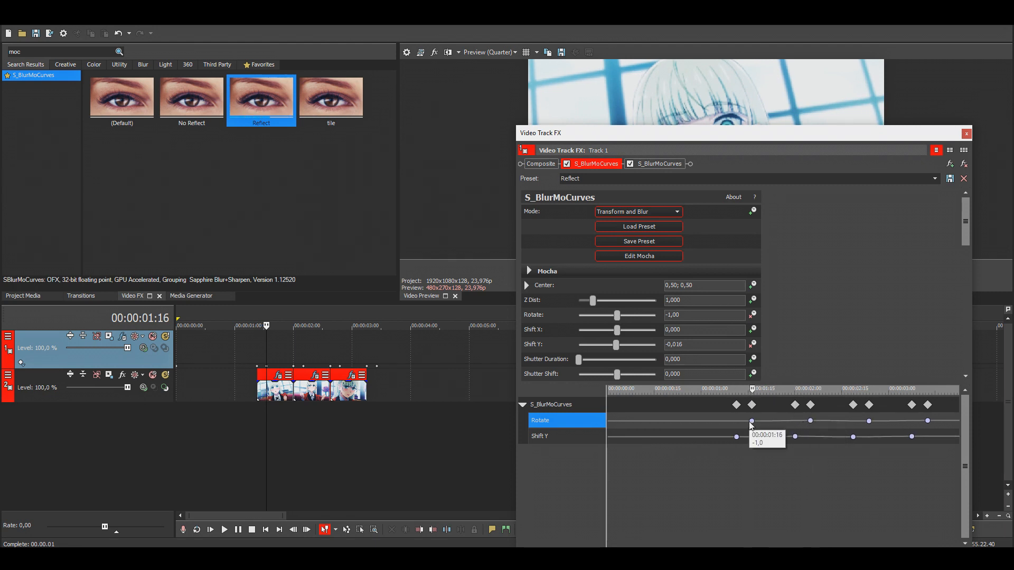
left_click_drag(740, 422, 742, 432)
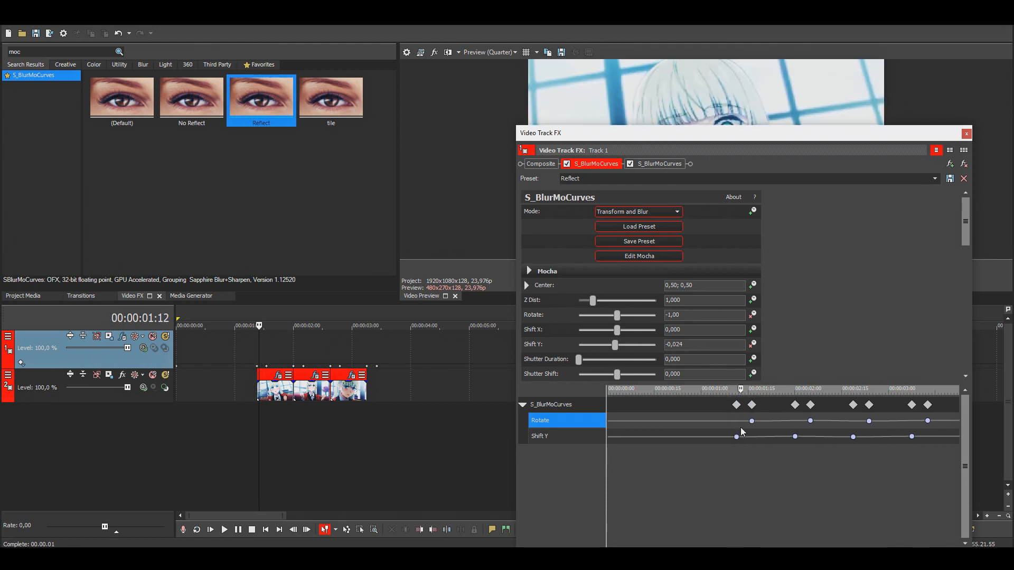
left_click(751, 422)
scroll(777, 429, "down", 1)
left_click(679, 422)
Step: Add S_BlurMoCurves keyframes at 00:00:00:23, before the clips, with Rotate 1,00 and Shift Y 0,025
left_click_drag(656, 428, 644, 426)
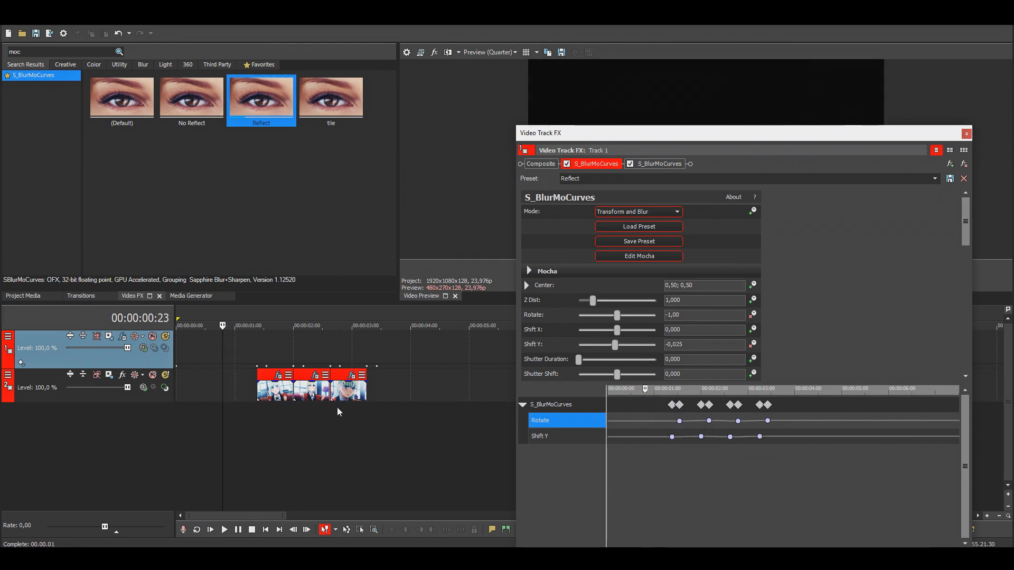
left_click(256, 340)
left_click(219, 342)
left_click(226, 344)
left_click(222, 345)
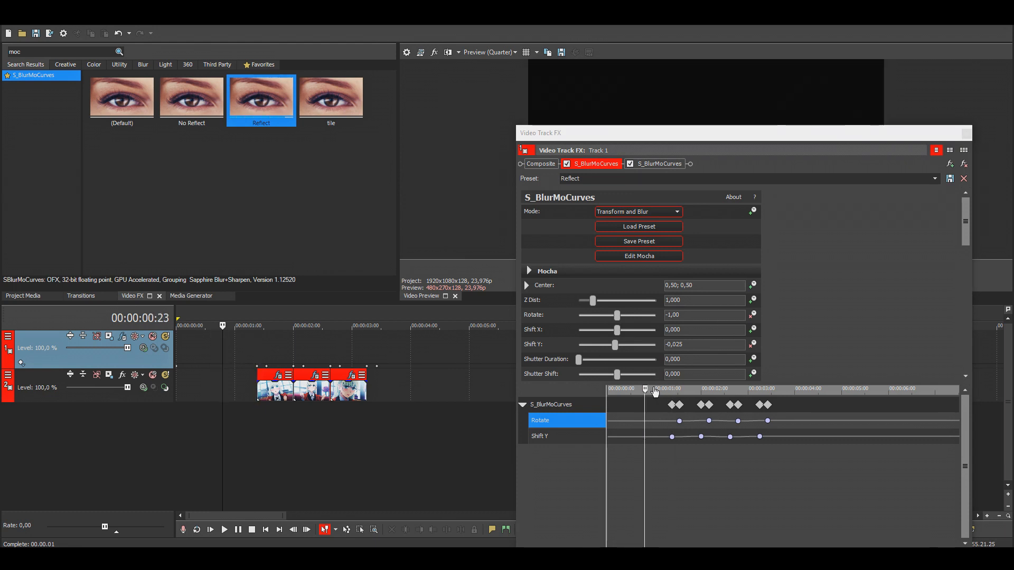
scroll(660, 425, "up", 3)
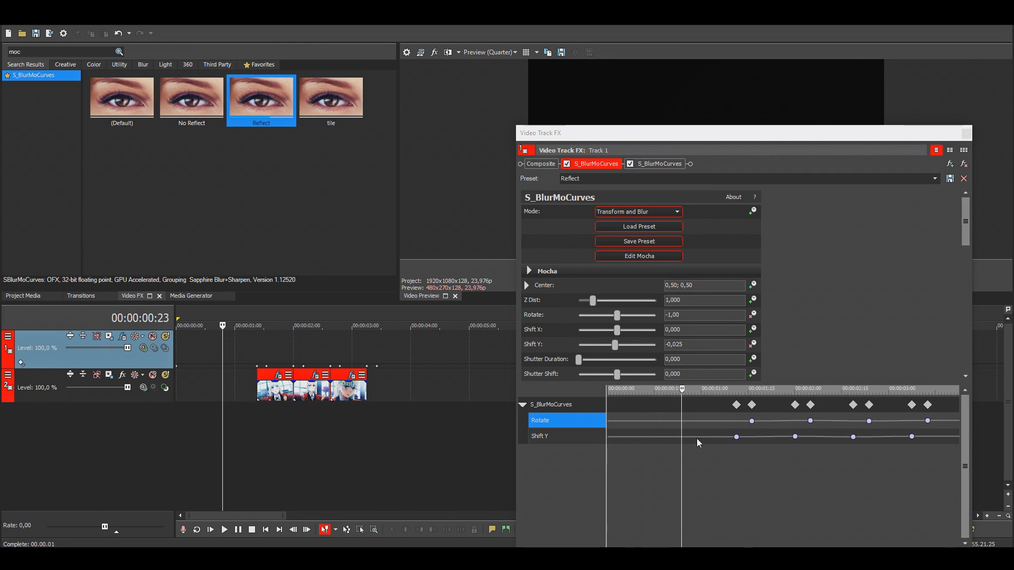
left_click(671, 314)
left_click(672, 347)
key("BackSpace")
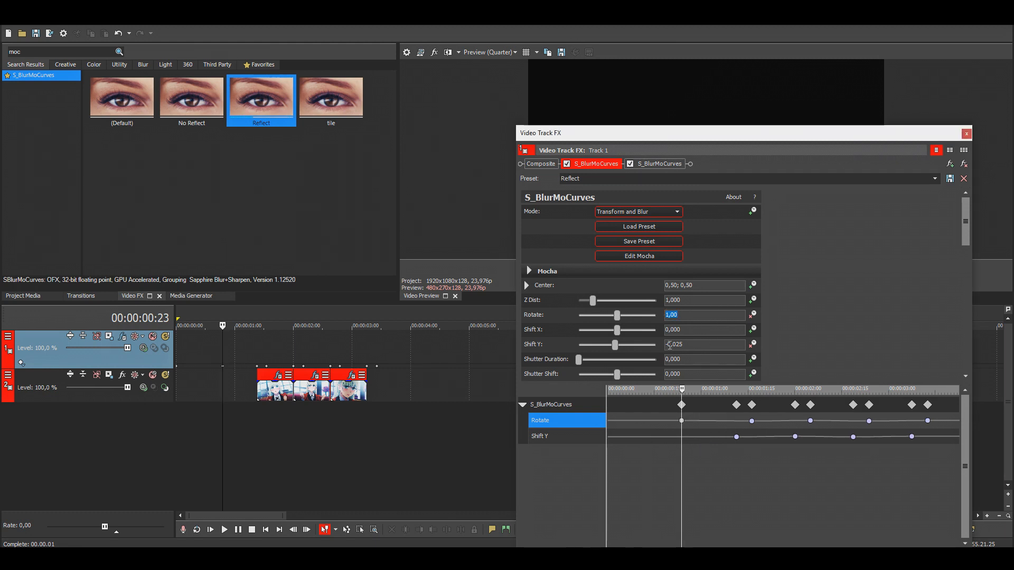
key("Return")
Step: Move the new Rotate keyframe five frames later to 00:00:00:28
left_click(682, 421)
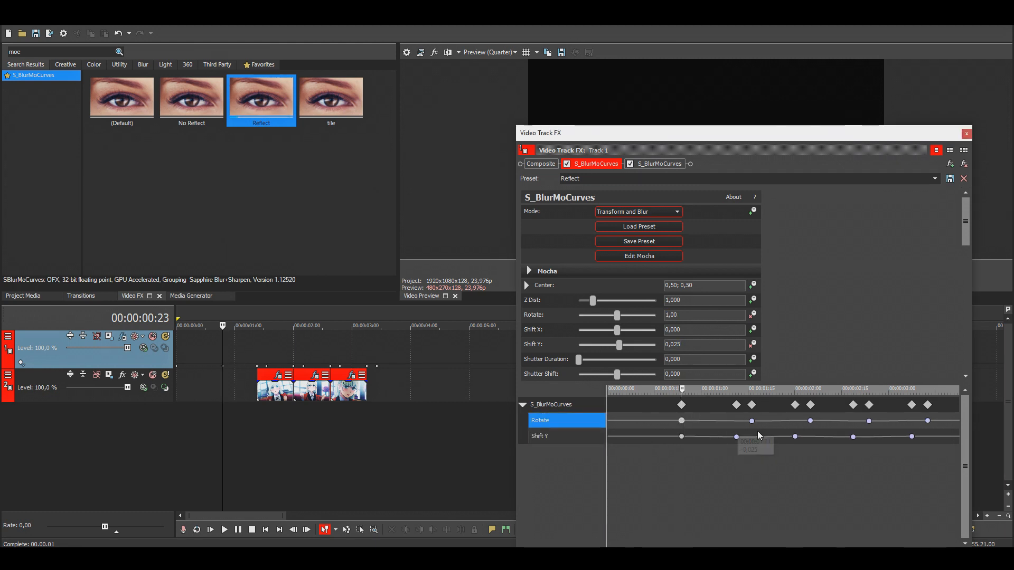
scroll(757, 431, "up", 3)
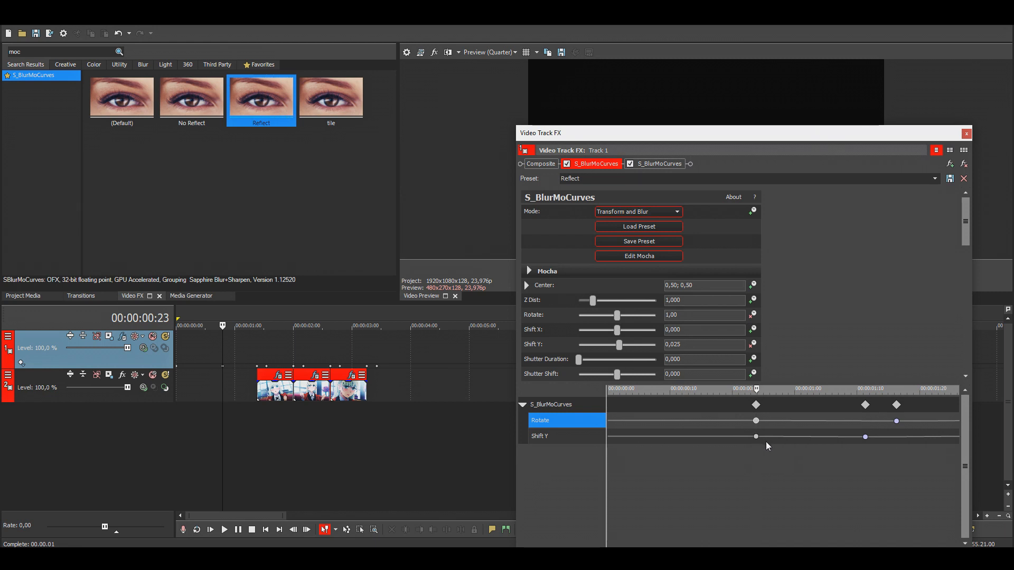
key("Right")
key("Right")
key("Right")
key("Right")
key("Right")
left_click_drag(756, 421, 787, 422)
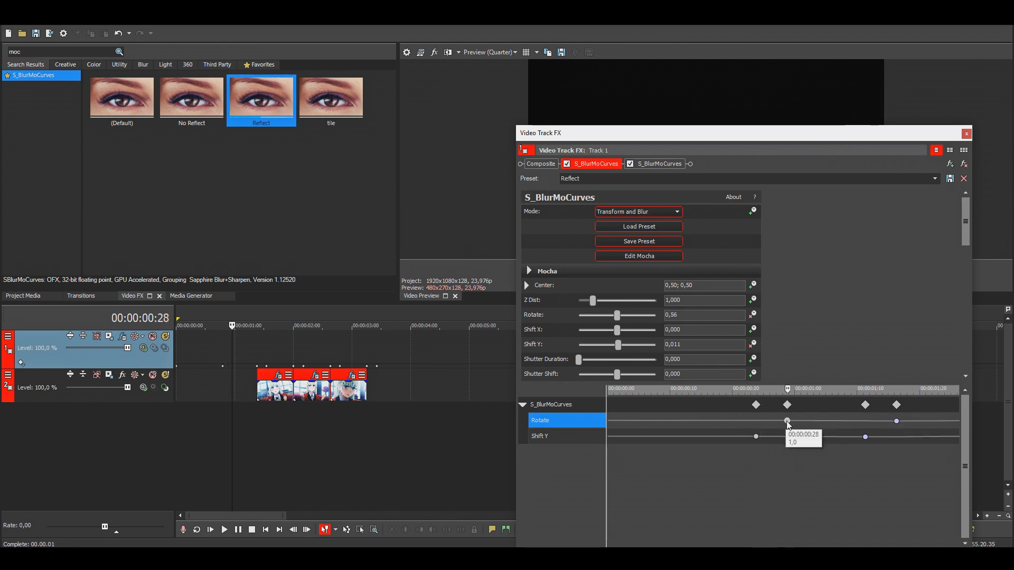
scroll(783, 440, "down", 2)
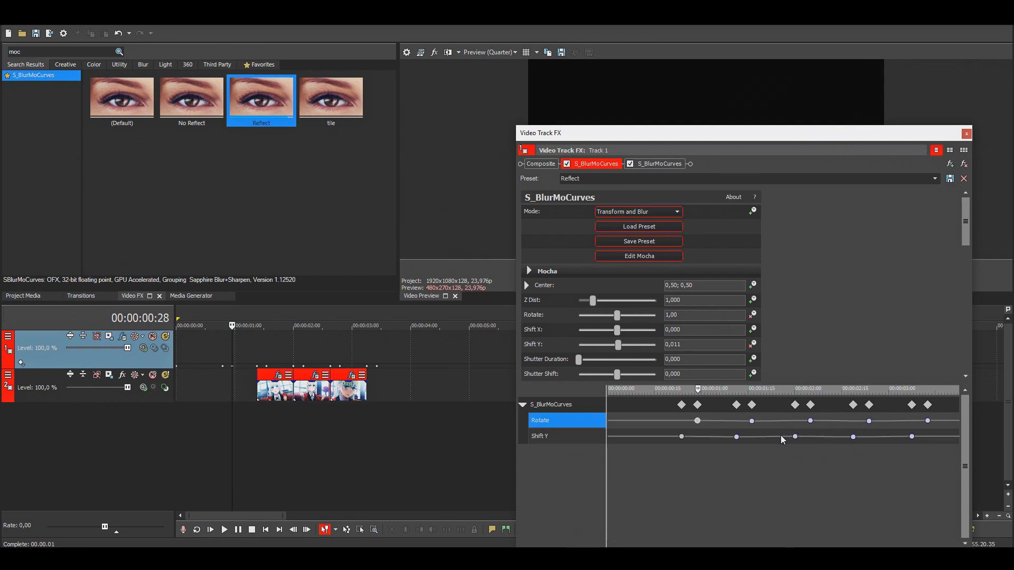
Step: Apply smooth interpolation to the new Rotate and Shift Y keyframes and close the track effect window
right_click(682, 436)
left_click(718, 354)
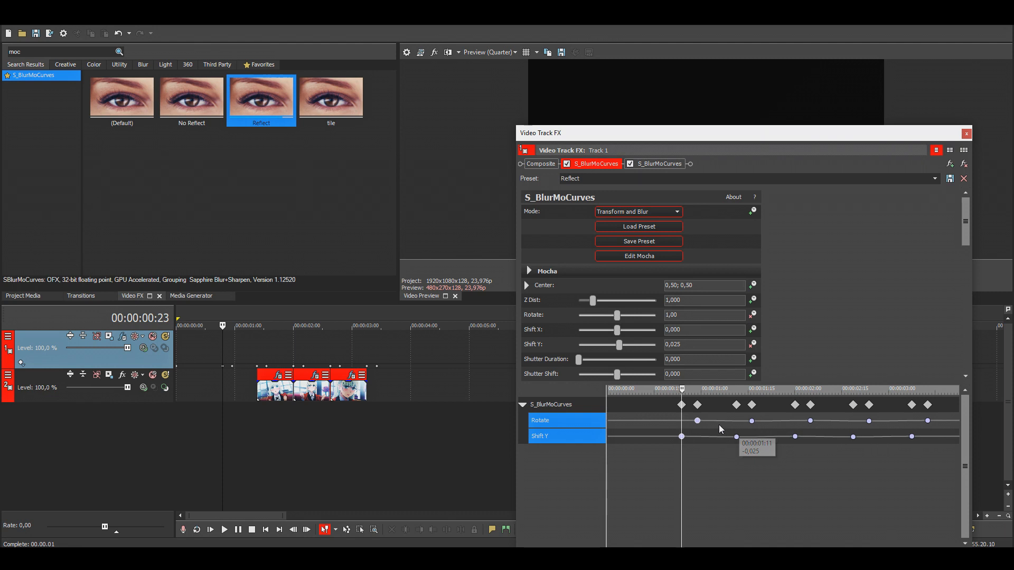
scroll(734, 439, "down", 3)
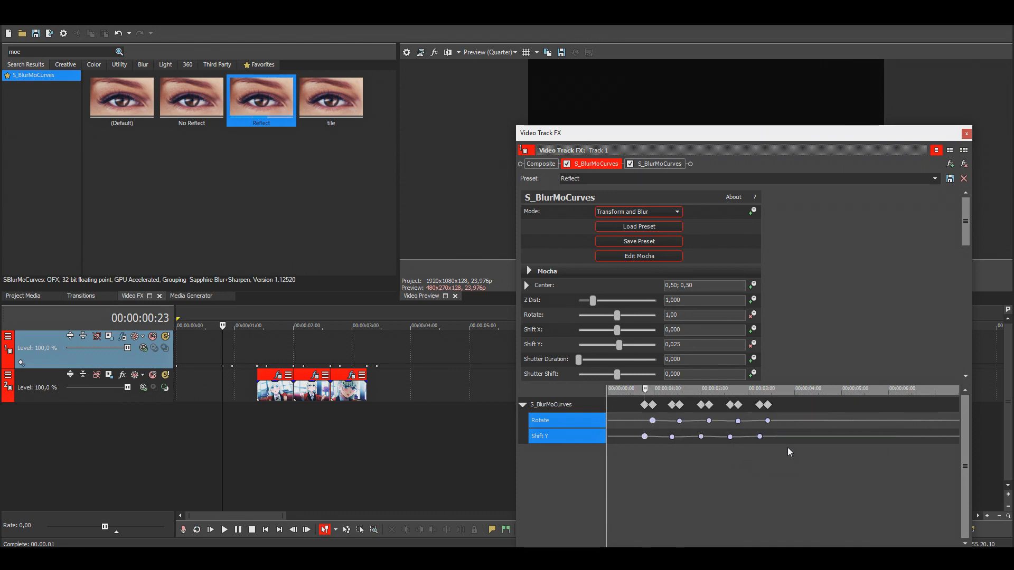
left_click(966, 133)
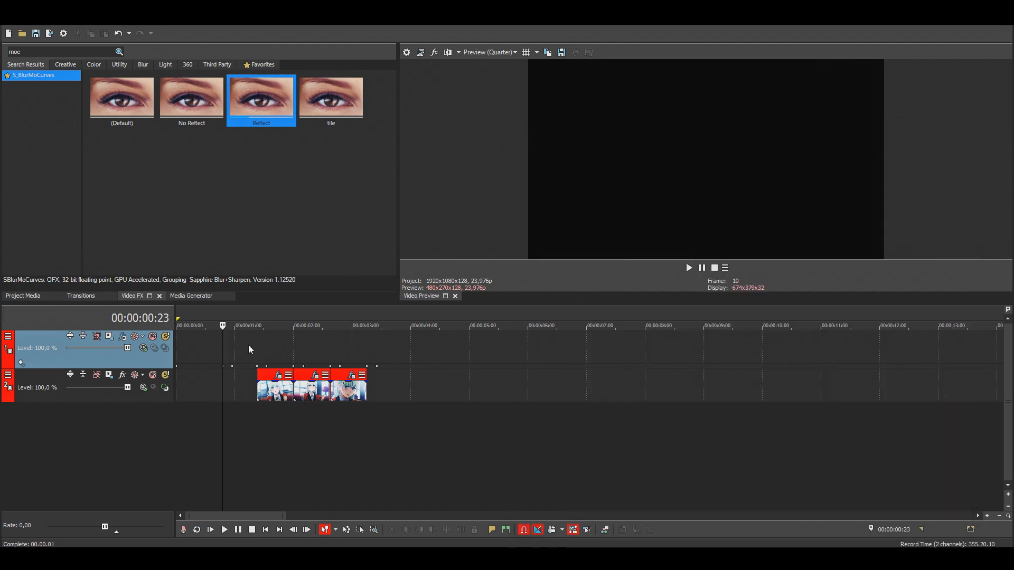
Step: Step frame by frame through the start of the first clip to examine the motion between 00:00:01:11 and 00:00:01:16
left_click(257, 347)
key("Right")
key("Right")
key("Right")
key("Right")
key("Right")
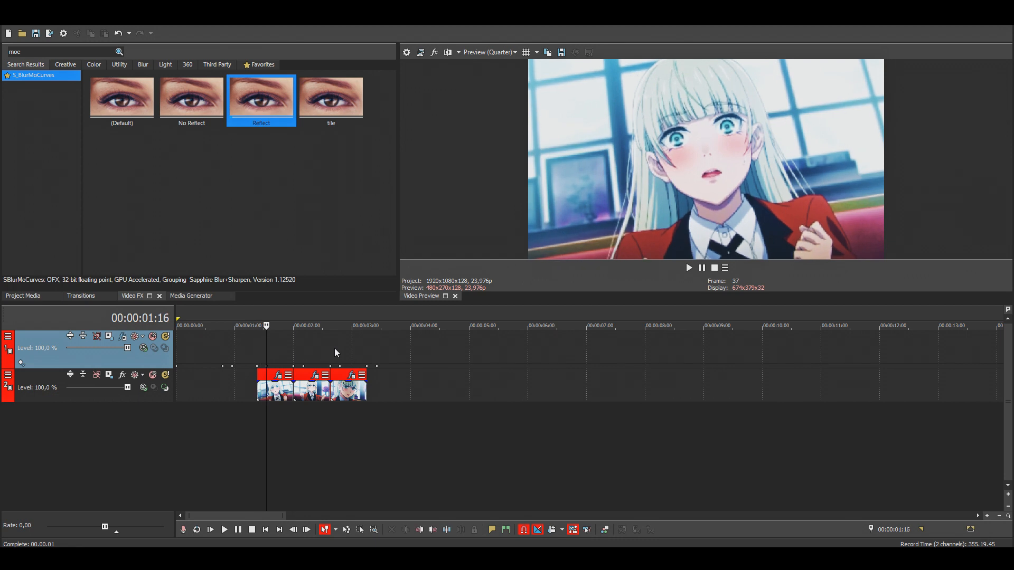
left_click(257, 348)
scroll(258, 349, "up", 2)
key("Right")
key("Right")
key("Right")
left_click(487, 353)
key("Right")
key("Right")
key("Right")
key("Right")
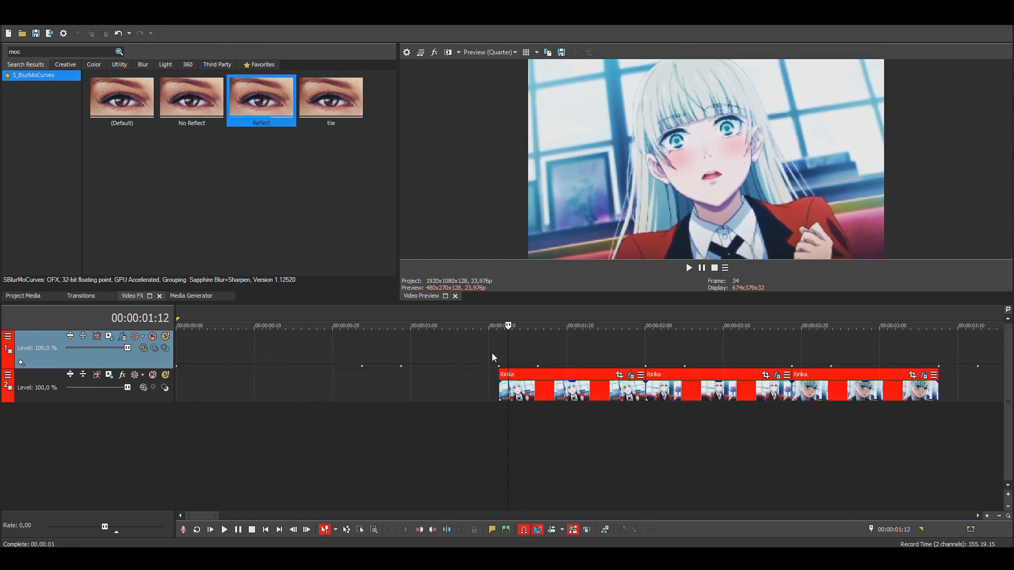
Step: Play back all three clips from 00:00:01:11 to check the track motion
left_click(495, 354)
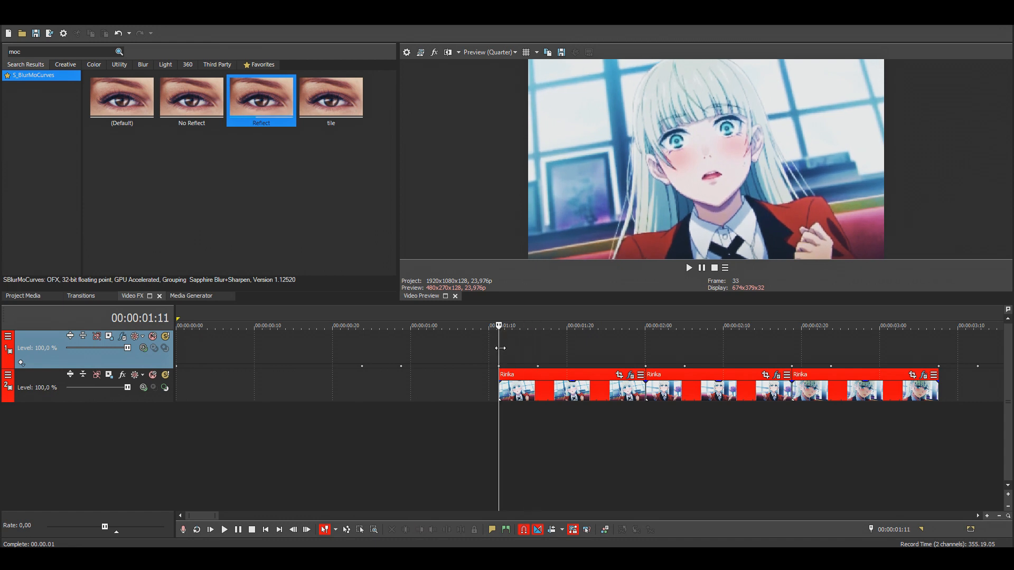
scroll(498, 347, "down", 1)
key("space")
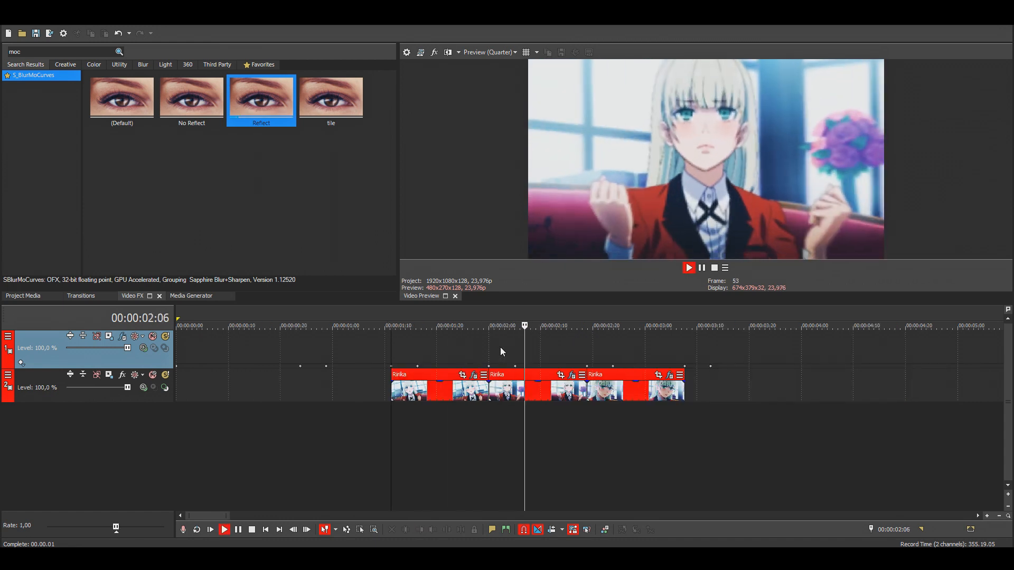
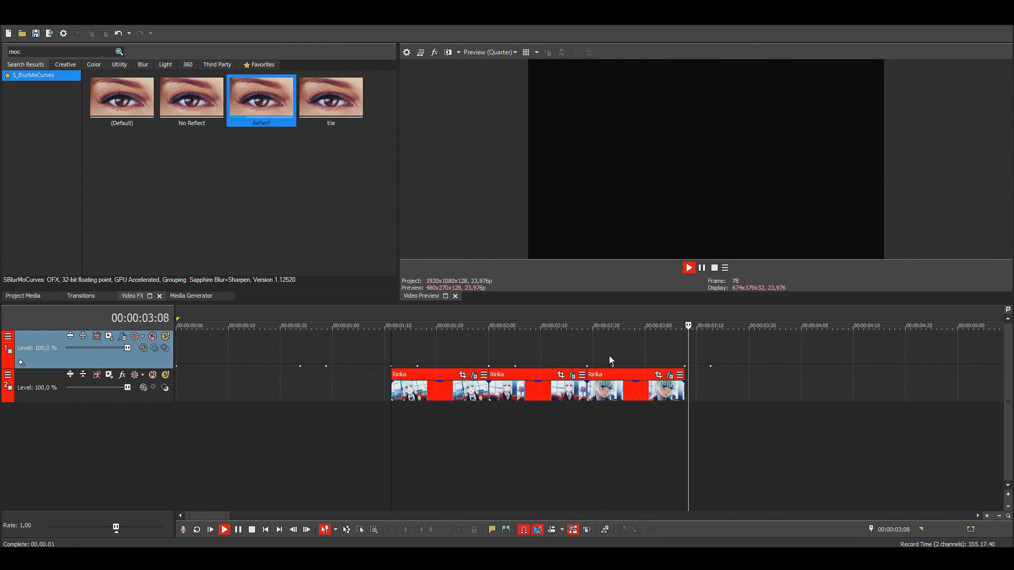
key("space")
Step: Search the video effects for "rsm" and apply the RSMB preset 25 to track 1
left_click(443, 348)
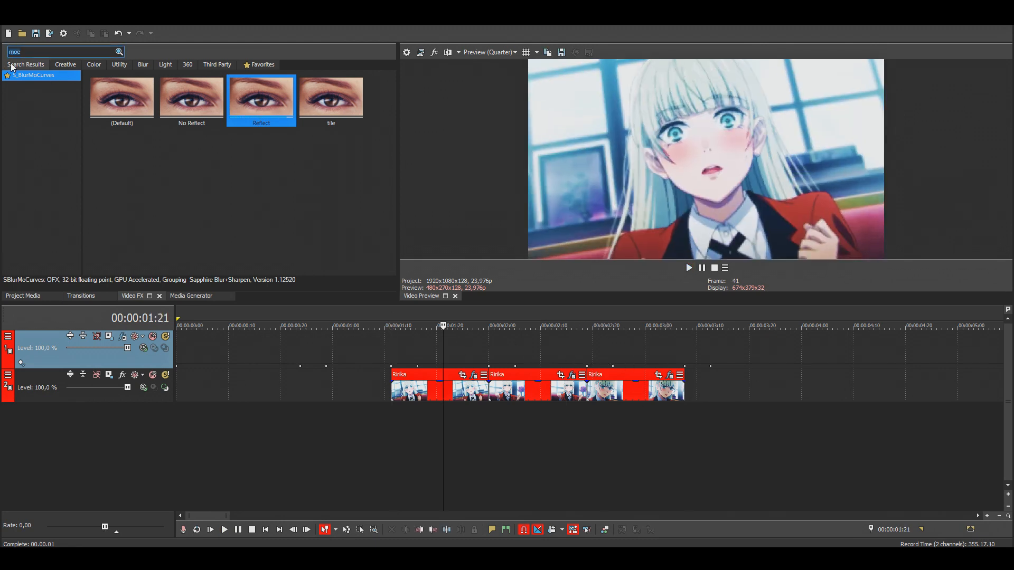
type("rsm")
left_click(41, 75)
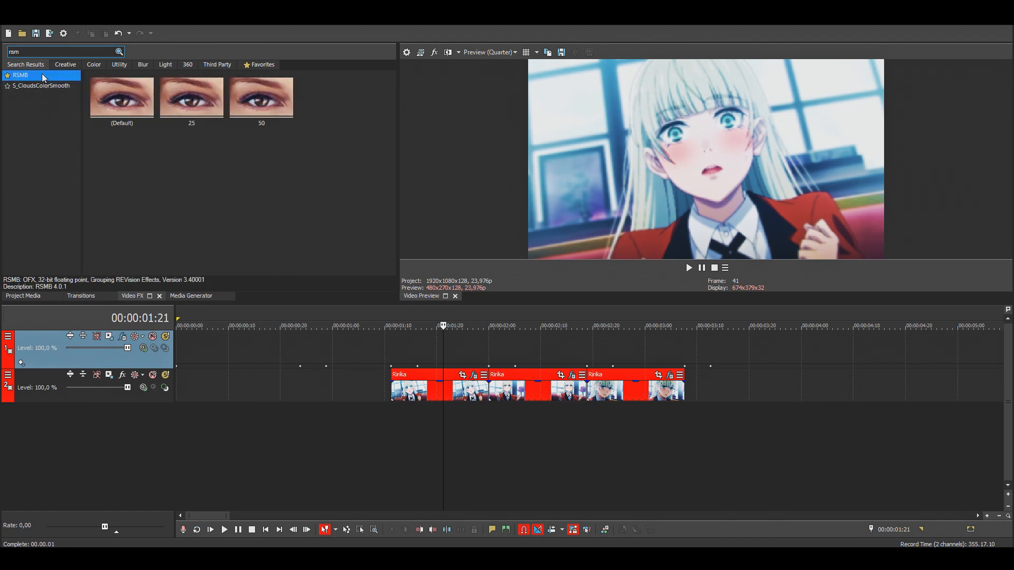
left_click(192, 98)
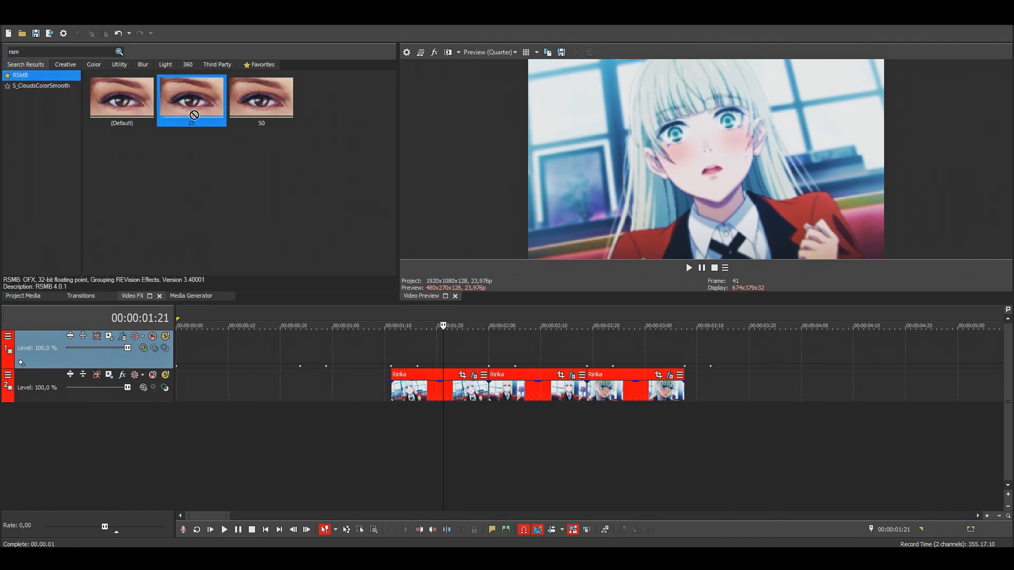
left_click_drag(122, 260, 46, 360)
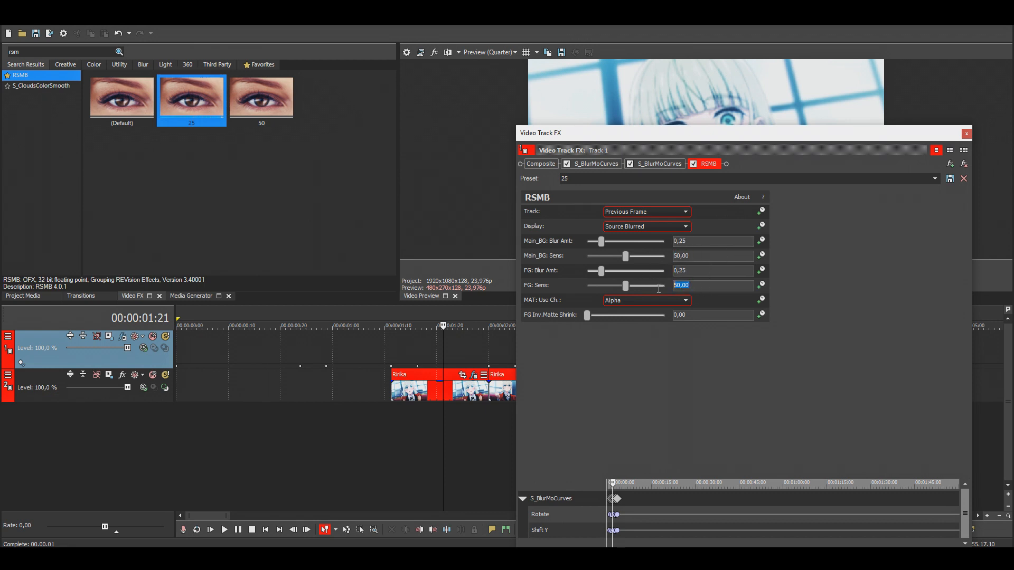
Step: Raise RSMB's Main_BG Blur Amt to 9,84, FG Blur Amt to 10,00 and both Sens values to 100,00
left_click_drag(776, 137, 720, 176)
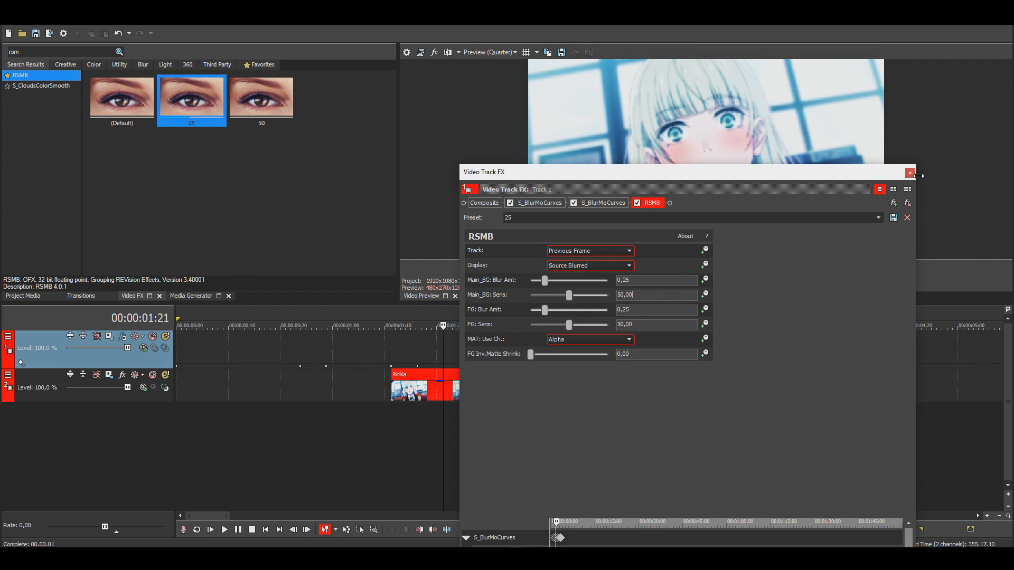
left_click_drag(855, 179, 861, 226)
left_click_drag(550, 326, 636, 324)
left_click_drag(668, 221, 727, 288)
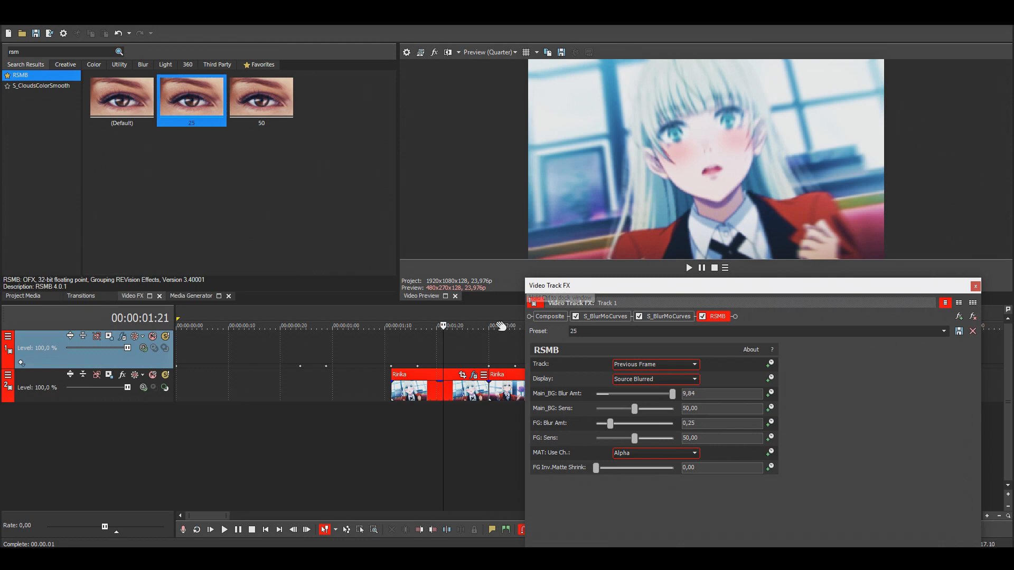
left_click(716, 317)
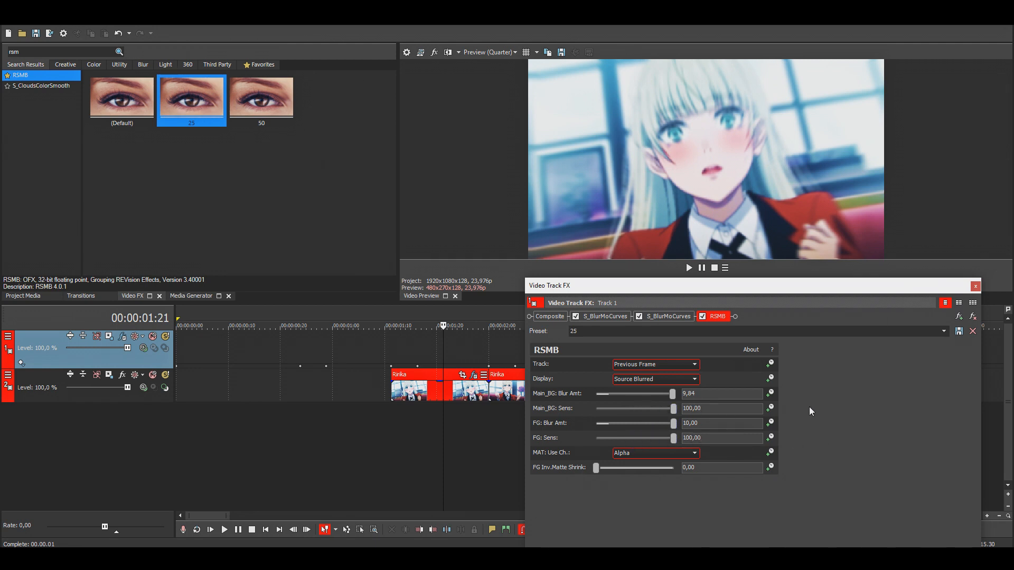
Step: Examine the strong RSMB motion blur on the zoom transition around 00:00:01:27 with the preview uncovered
left_click_drag(822, 292, 768, 405)
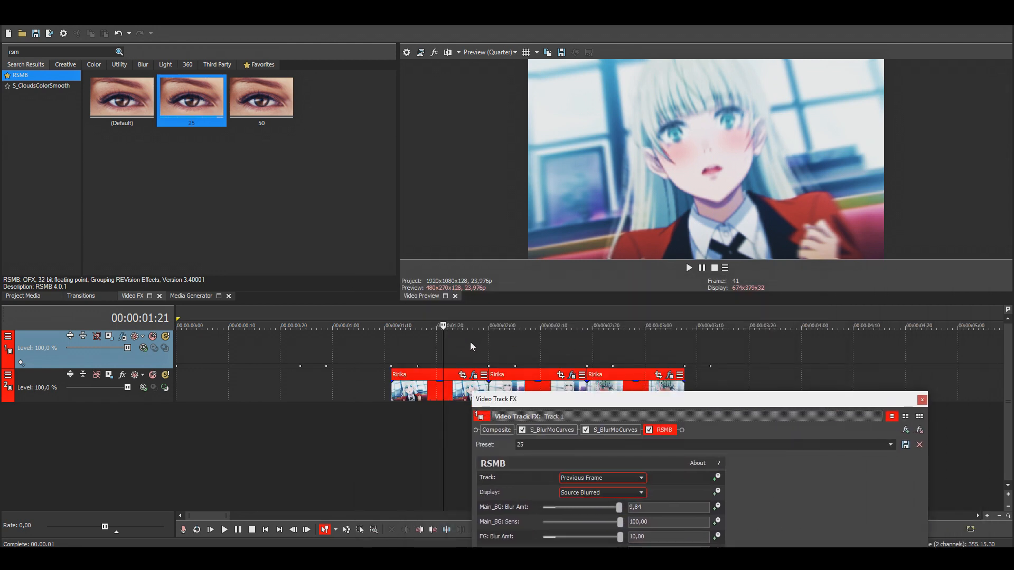
left_click(474, 341)
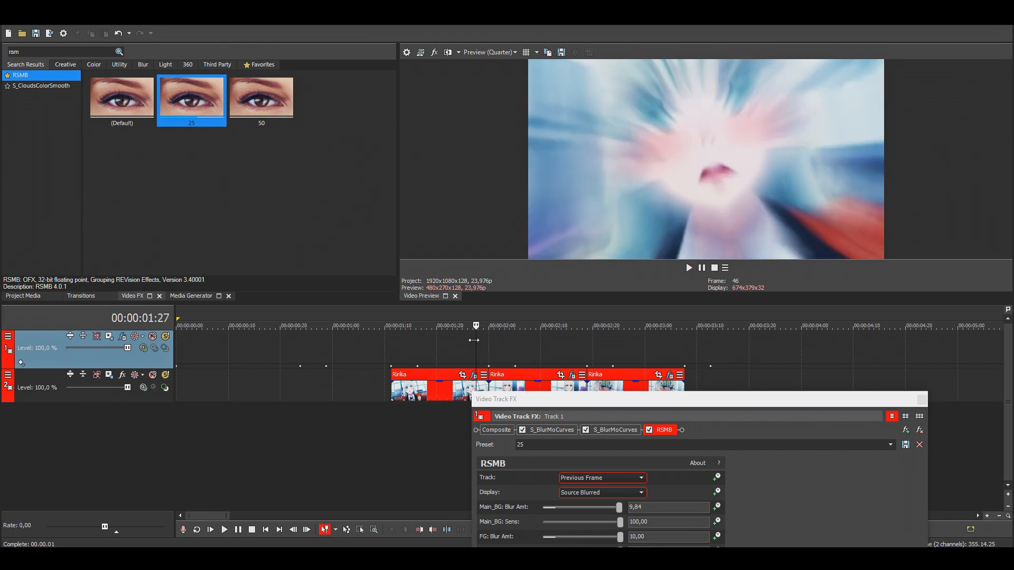
left_click_drag(761, 417, 774, 299)
left_click(449, 342)
left_click(475, 344)
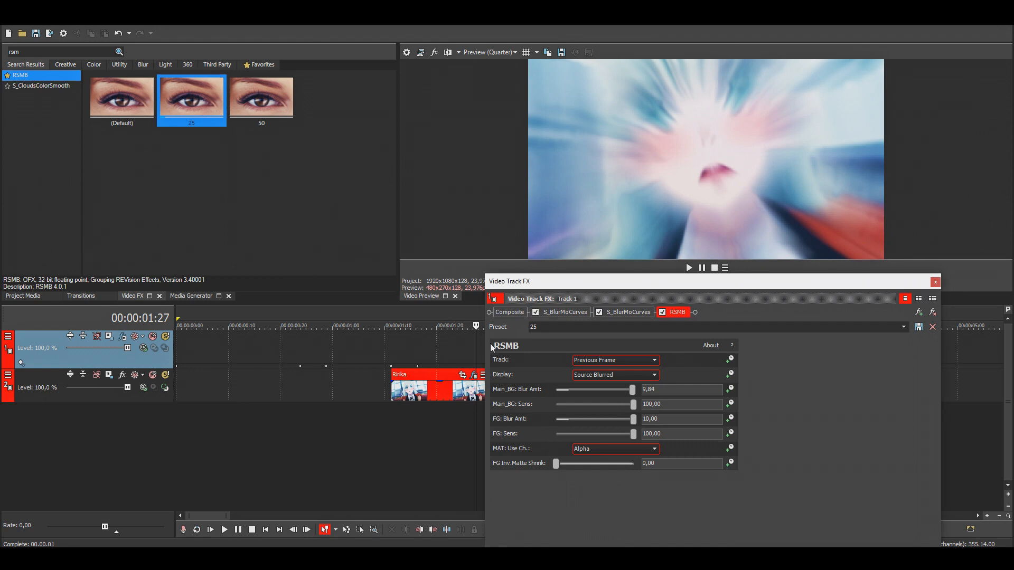
left_click(465, 343)
left_click(473, 344)
double_click(475, 344)
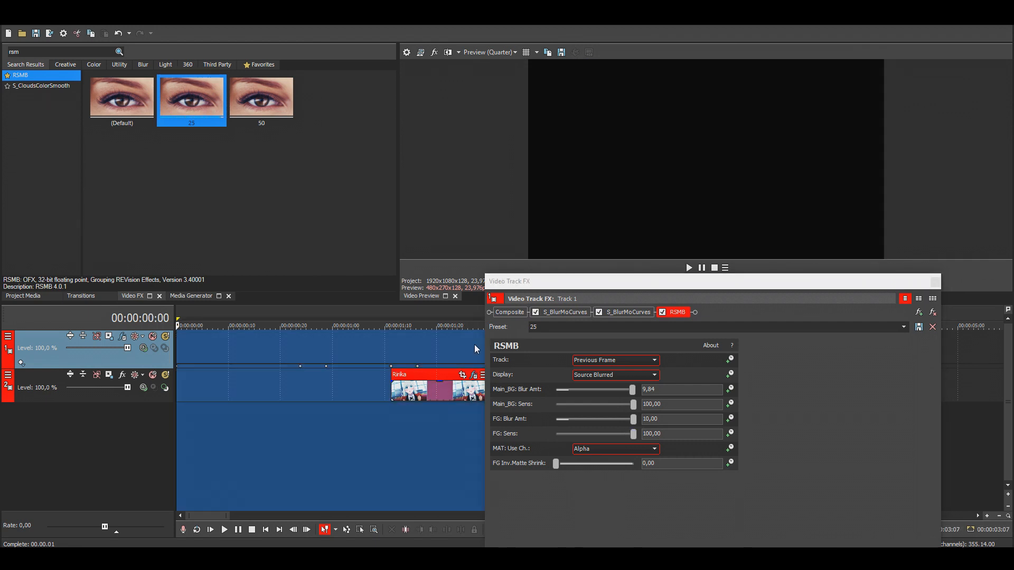
Step: Reset the RSMB settings to the (Default) preset and switch back to preset 25
left_click(450, 344)
key("space")
left_click(602, 328)
left_click(571, 336)
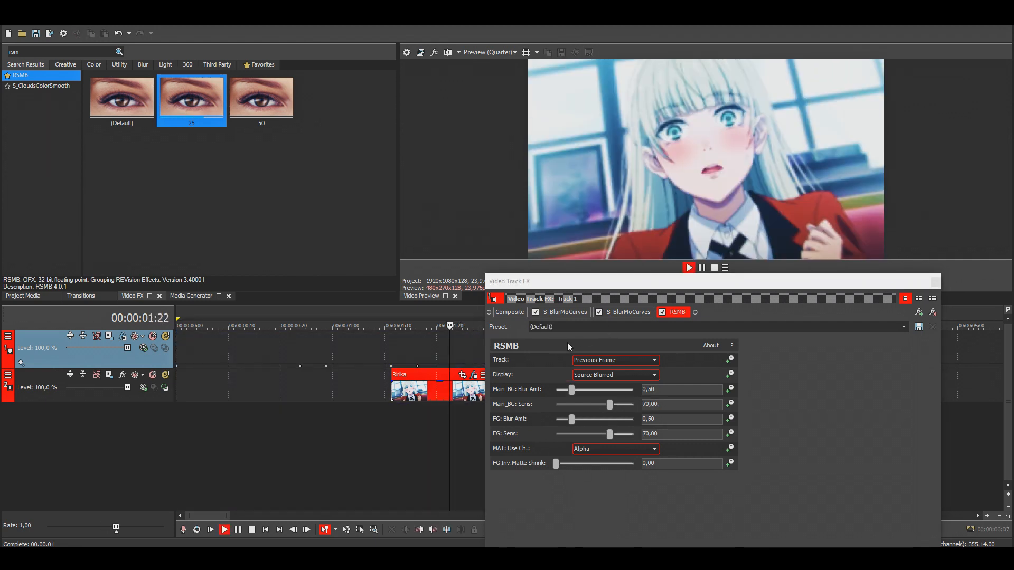
key("space")
left_click(909, 328)
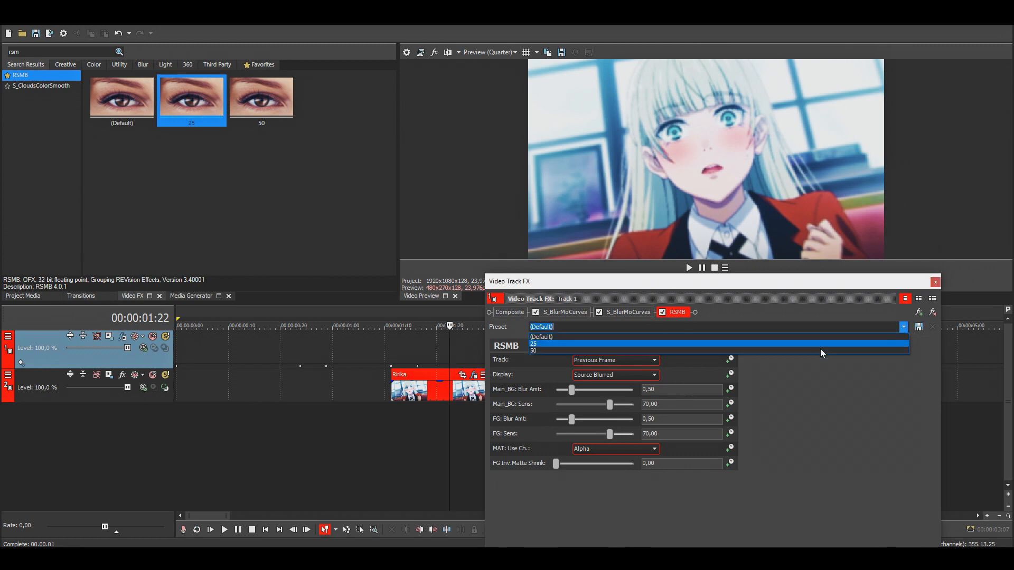
left_click(762, 340)
Step: Close the track effect window and play the clips from 00:00:01:12 to preview the motion blur
left_click_drag(758, 283, 663, 278)
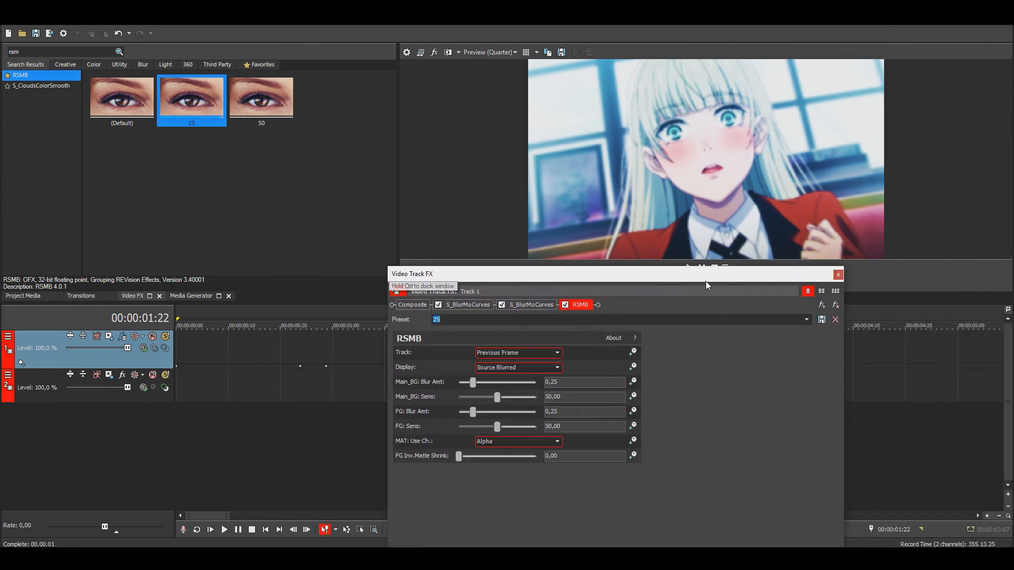
left_click(838, 275)
left_click(398, 345)
key("space")
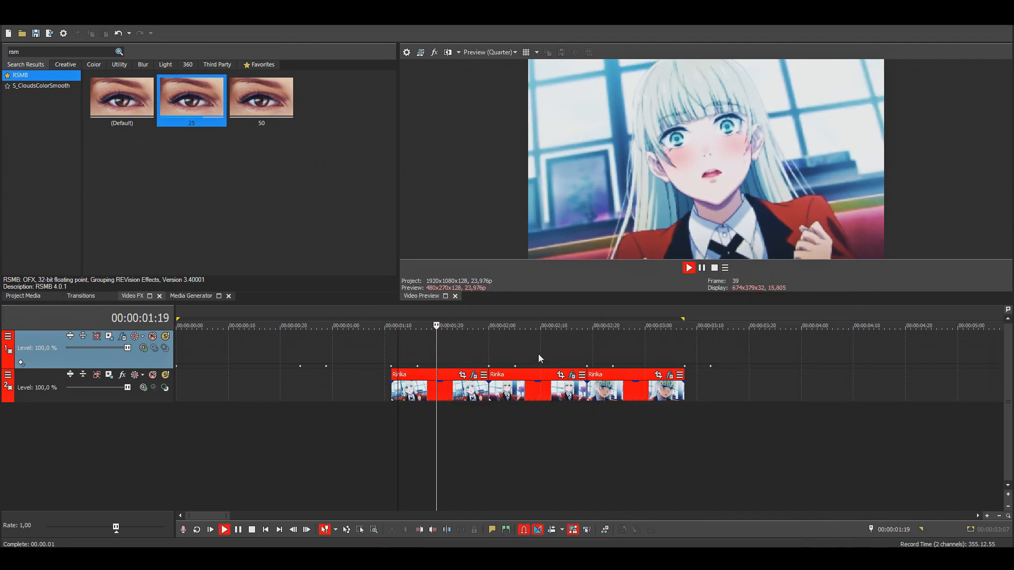
key("space")
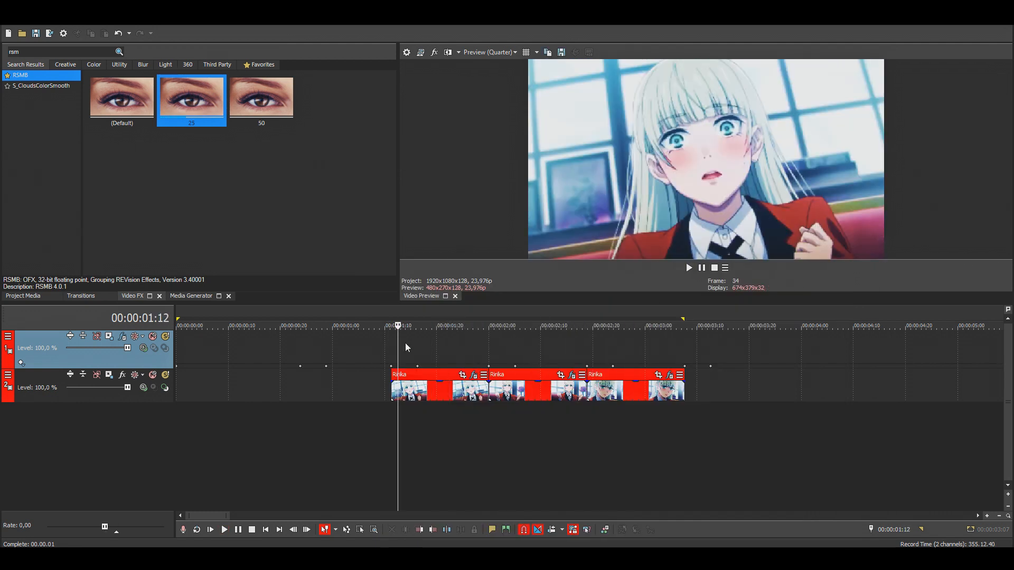
Step: Select the range of the three clips from 00:00:01:11 to 00:00:03:07 and play it back at Full preview quality
key("Left")
left_click_drag(393, 316, 685, 315)
left_click(490, 52)
left_click(544, 87)
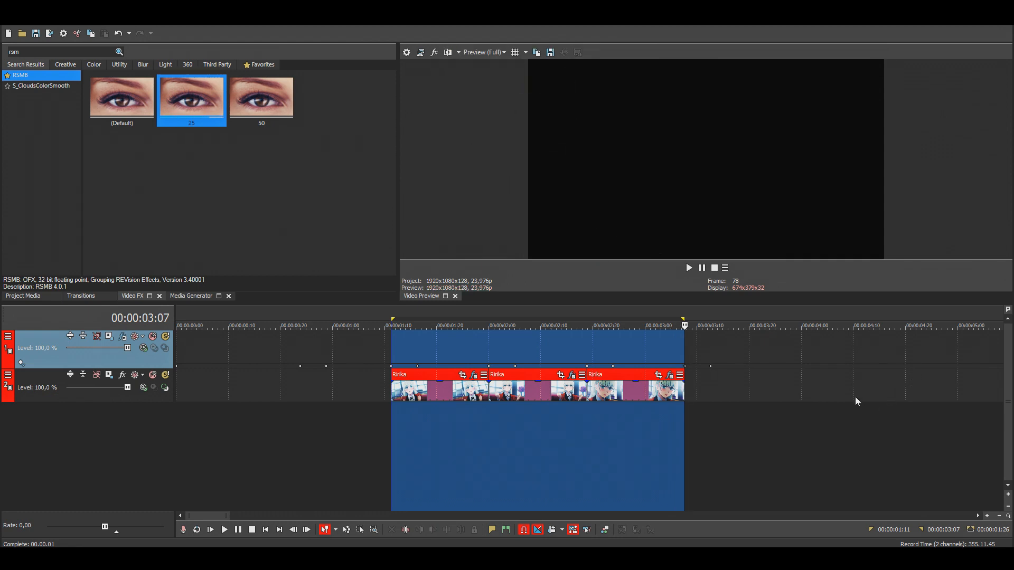
key("space")
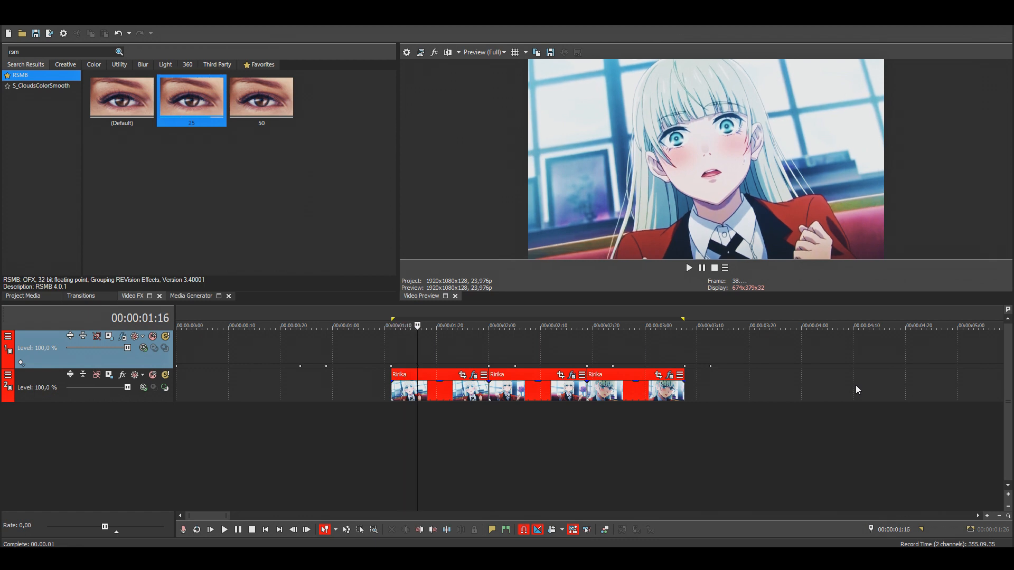